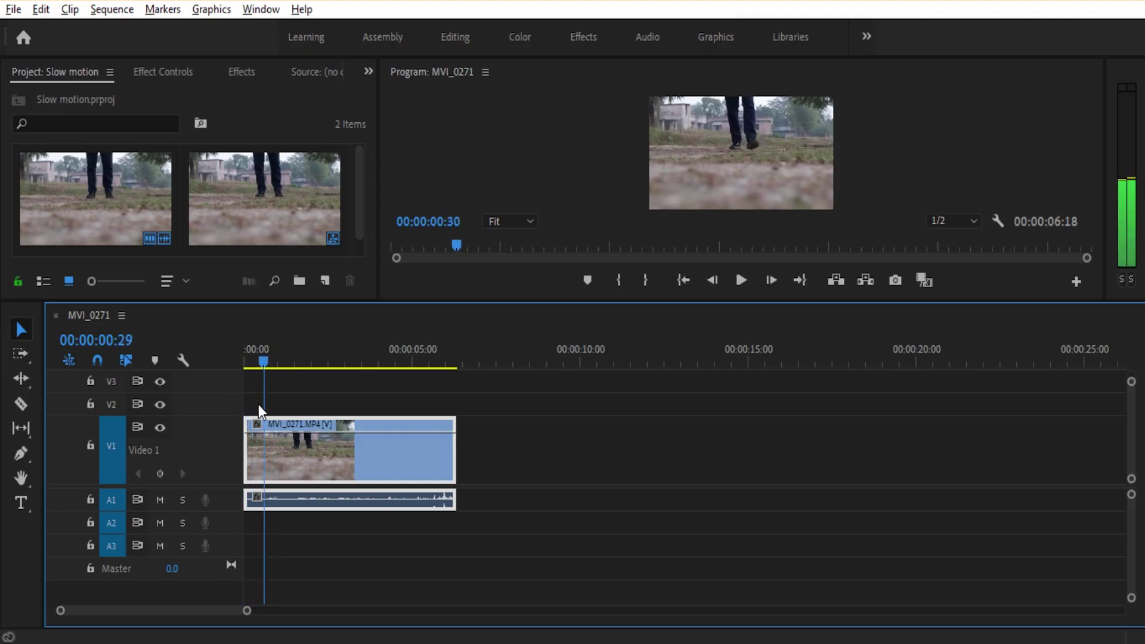
# Step: Enlarge the Program Monitor over a shorter timeline and preview the walking clip from the start
pyautogui.press('space')
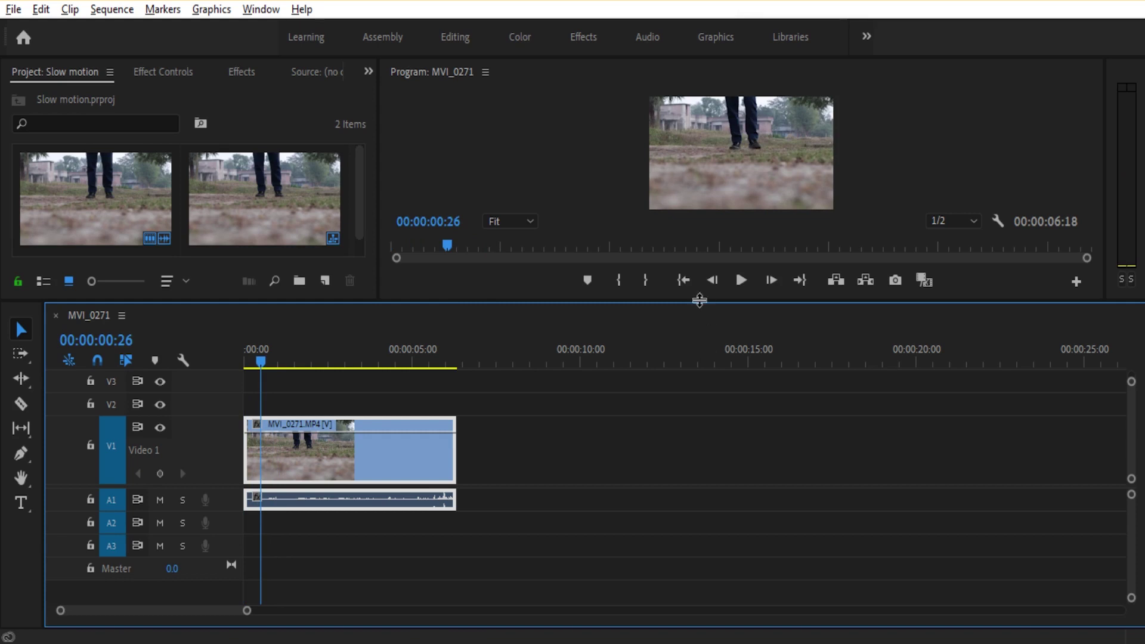
pyautogui.moveTo(699, 300); pyautogui.dragTo(700, 373)
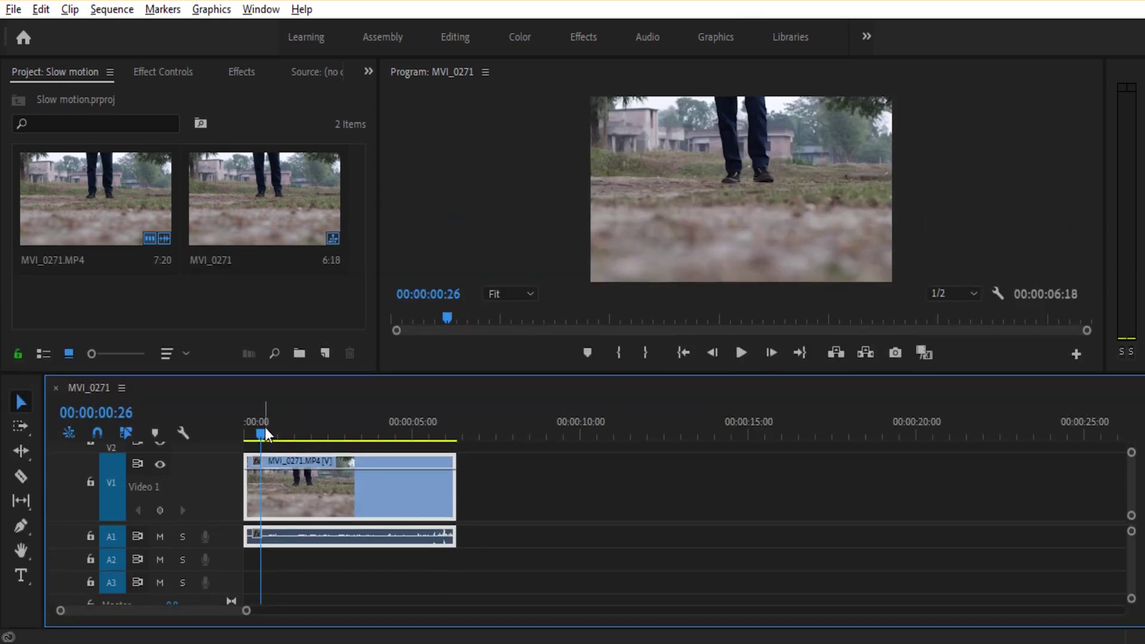
pyautogui.moveTo(266, 433); pyautogui.dragTo(245, 434)
pyautogui.click(741, 352)
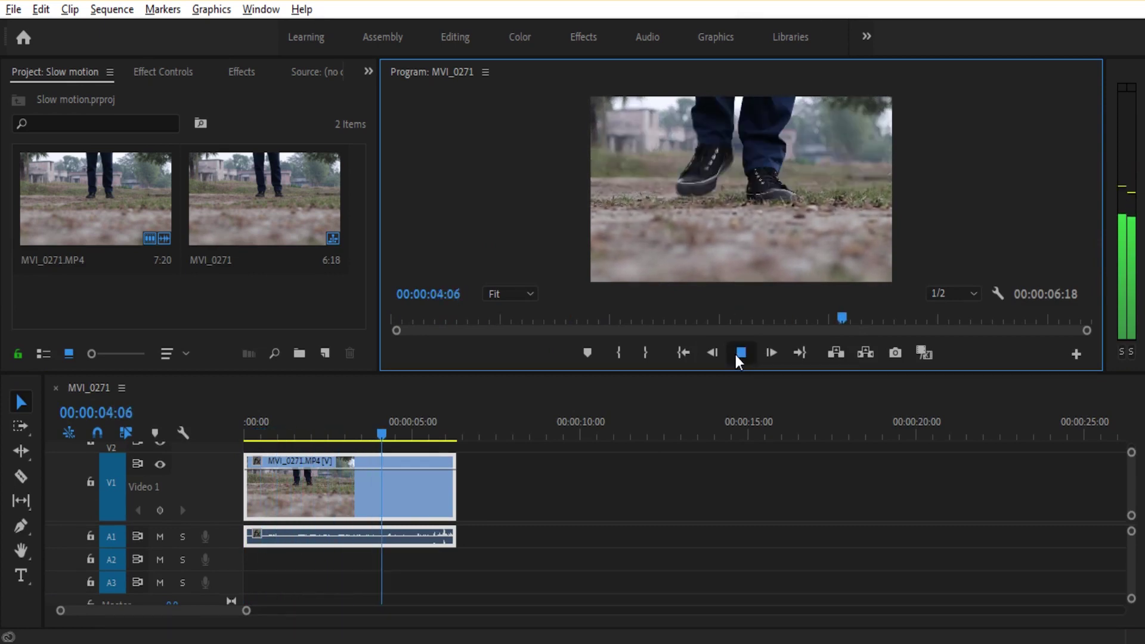
pyautogui.click(741, 352)
pyautogui.moveTo(385, 433)
pyautogui.mouseDown()
pyautogui.moveTo(245, 434)
pyautogui.moveTo(284, 520)
pyautogui.mouseUp()
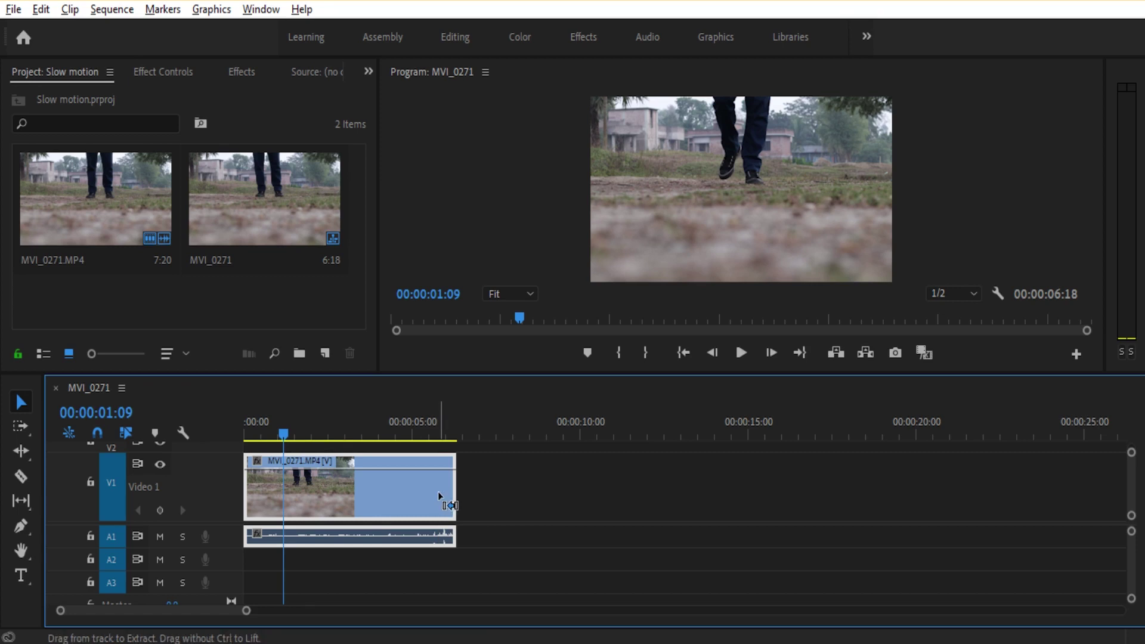
# Step: Set the MVI_0271.MP4 clip's speed to 40% with Ctrl+R
pyautogui.hotkey('ctrl', 'r')
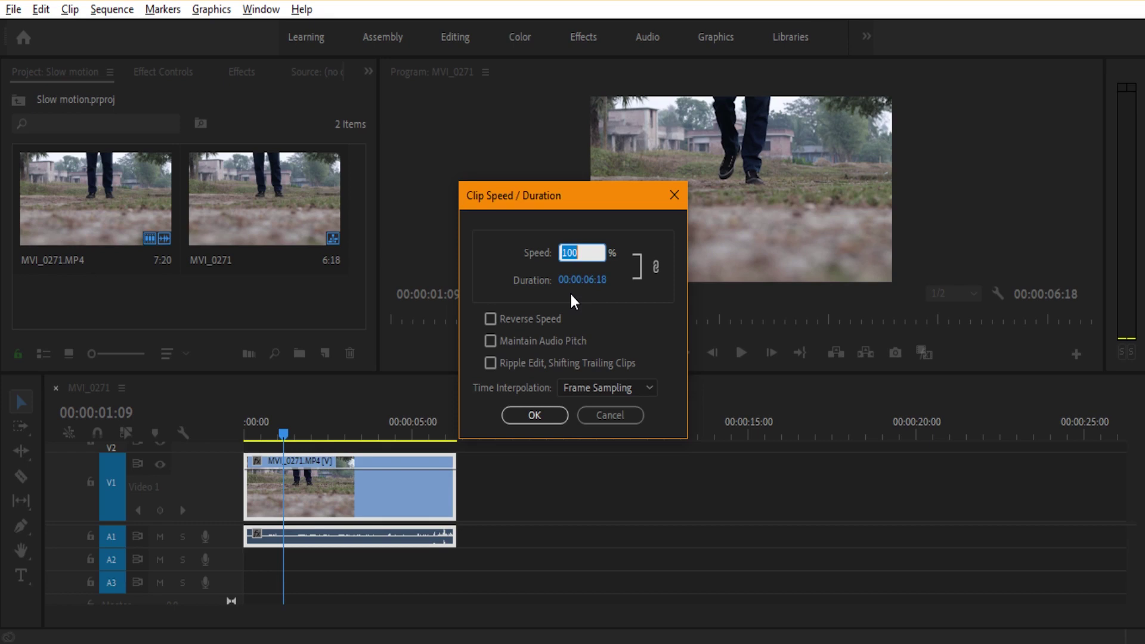
pyautogui.write('40')
pyautogui.click(538, 423)
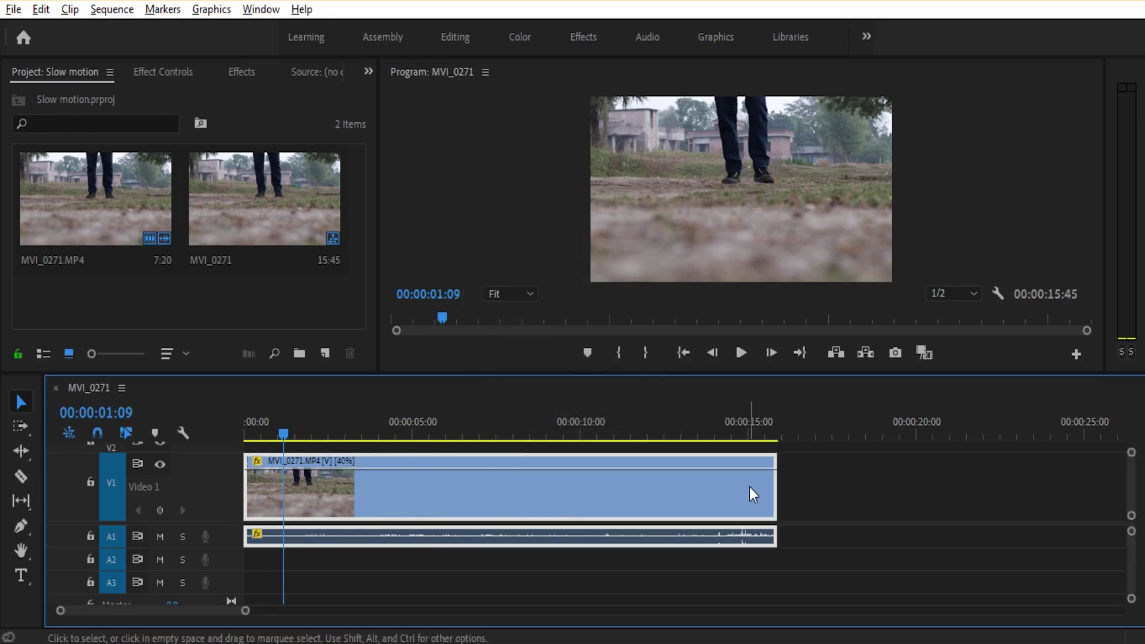
pyautogui.moveTo(745, 486)
pyautogui.moveTo(282, 439); pyautogui.dragTo(245, 439)
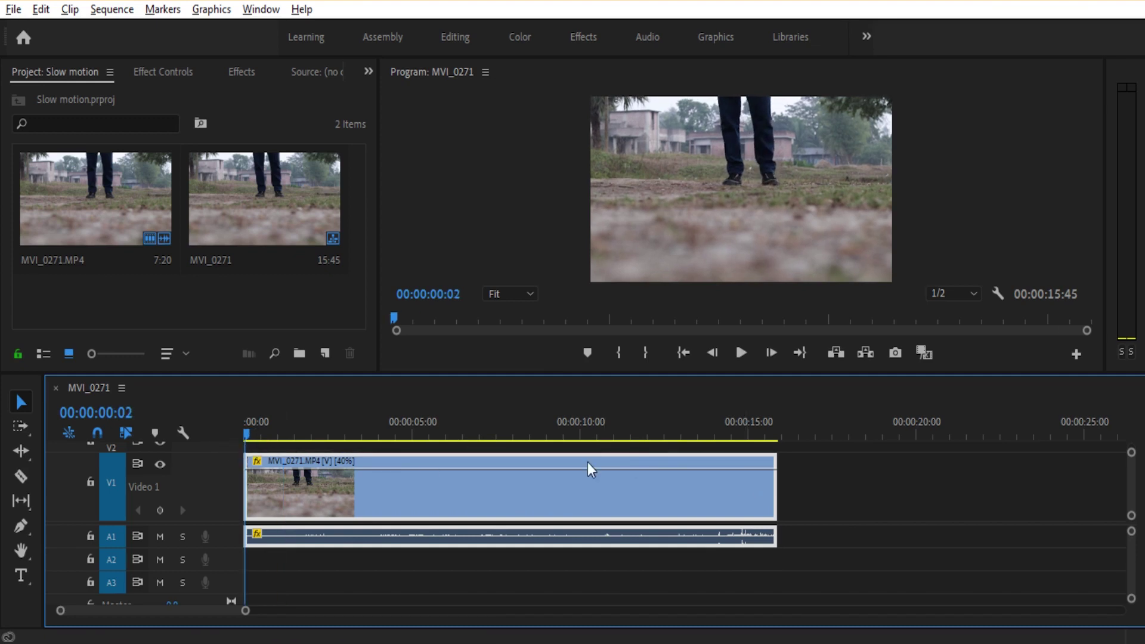
pyautogui.click(745, 352)
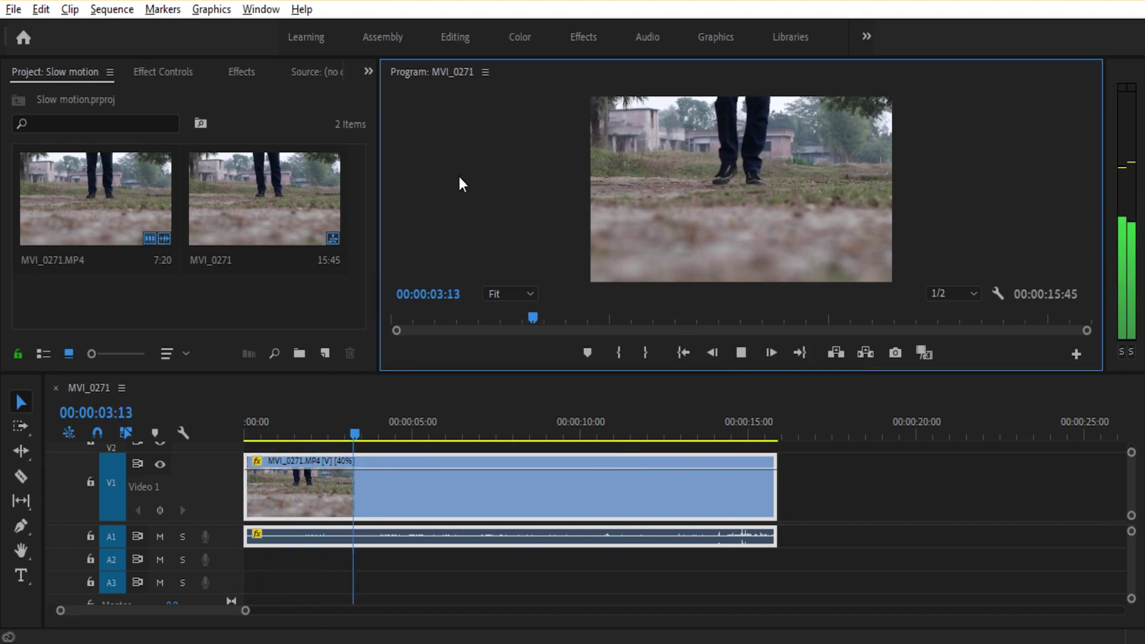
pyautogui.press('`')
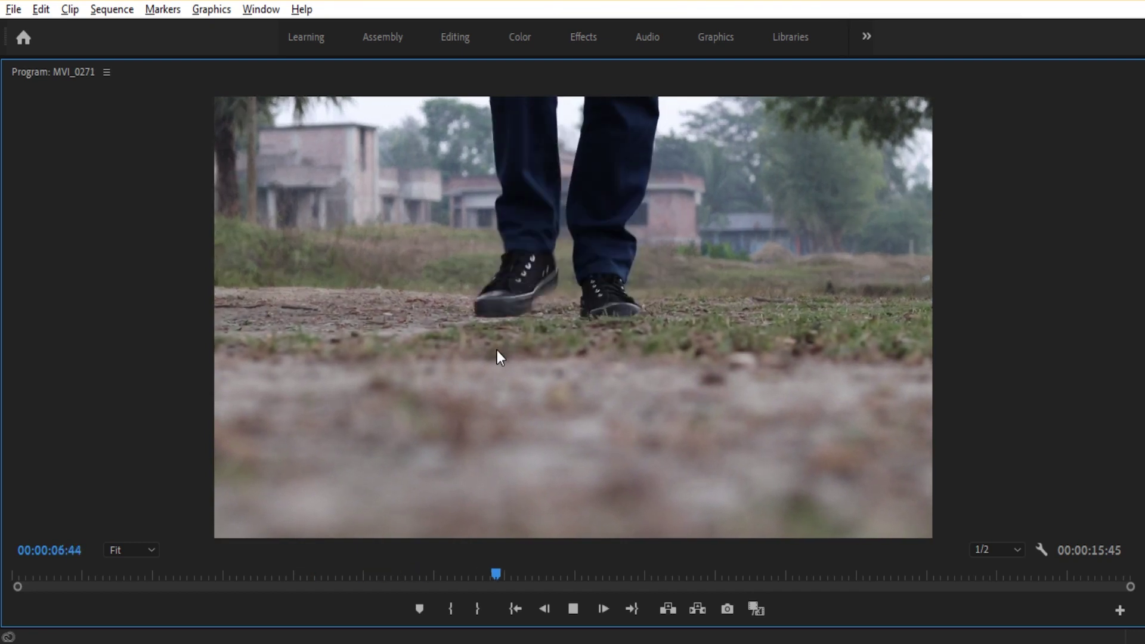
pyautogui.press('`')
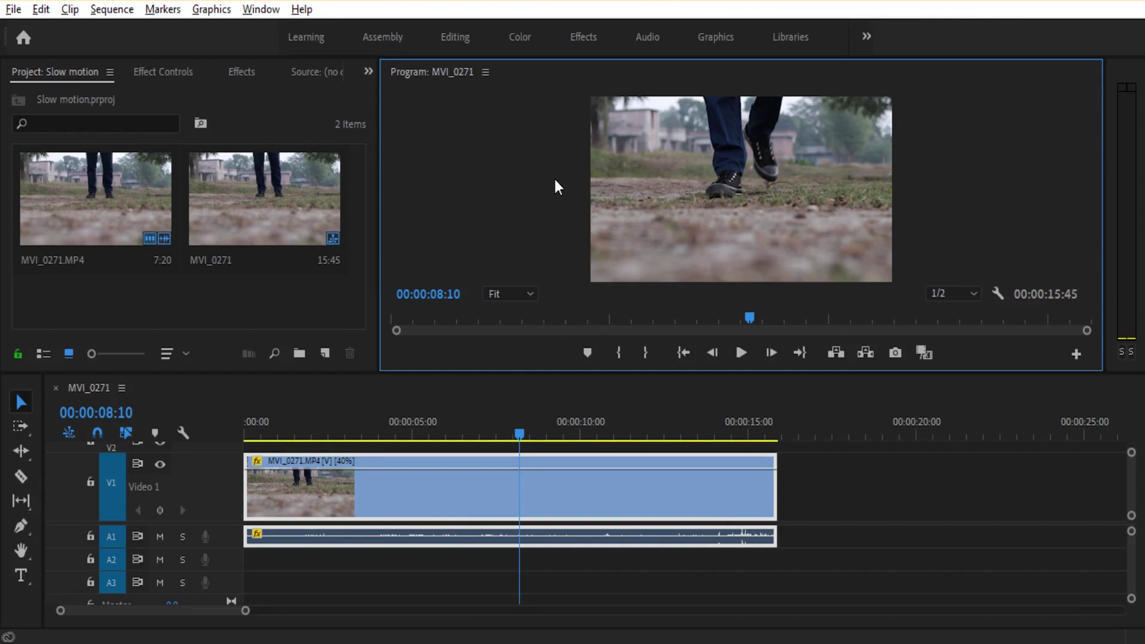
pyautogui.press('`')
pyautogui.press('space')
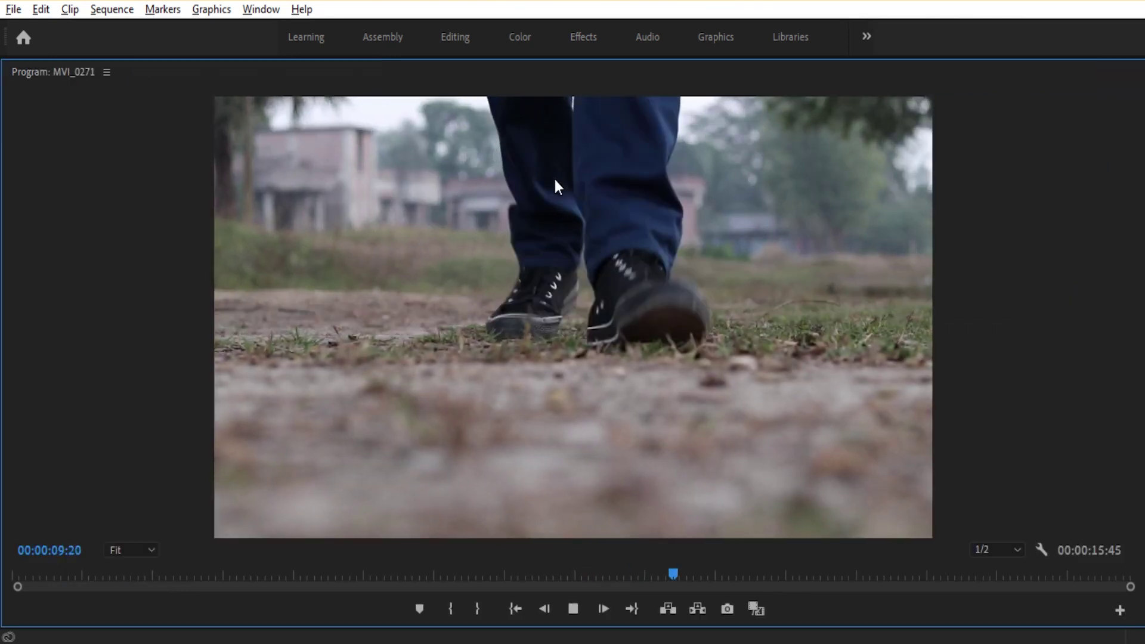
pyautogui.press('space')
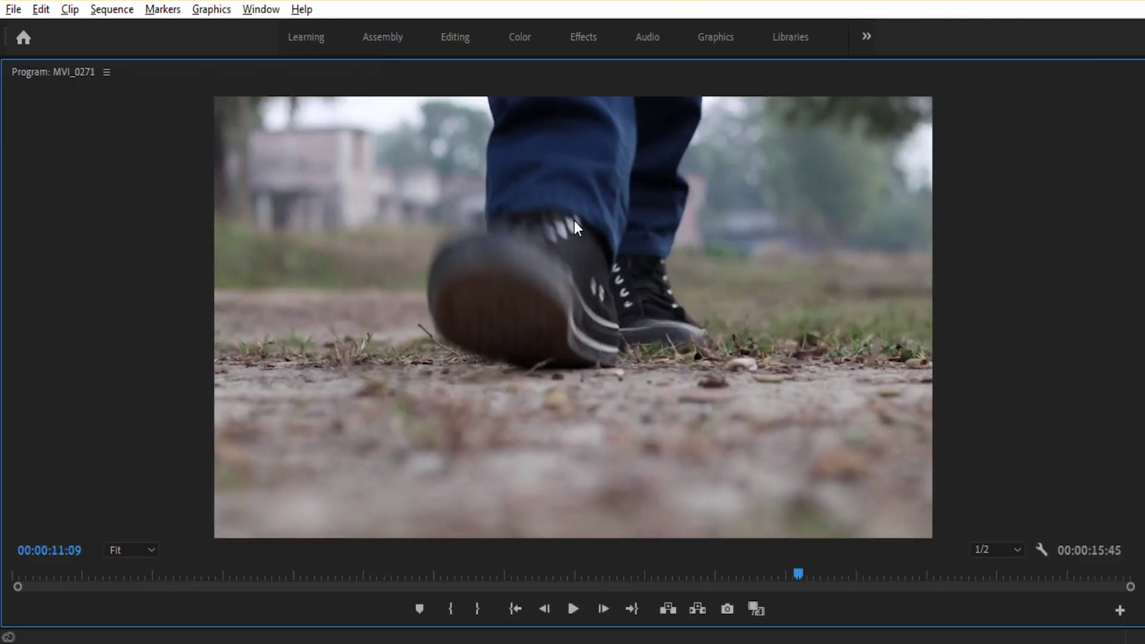
pyautogui.press('space')
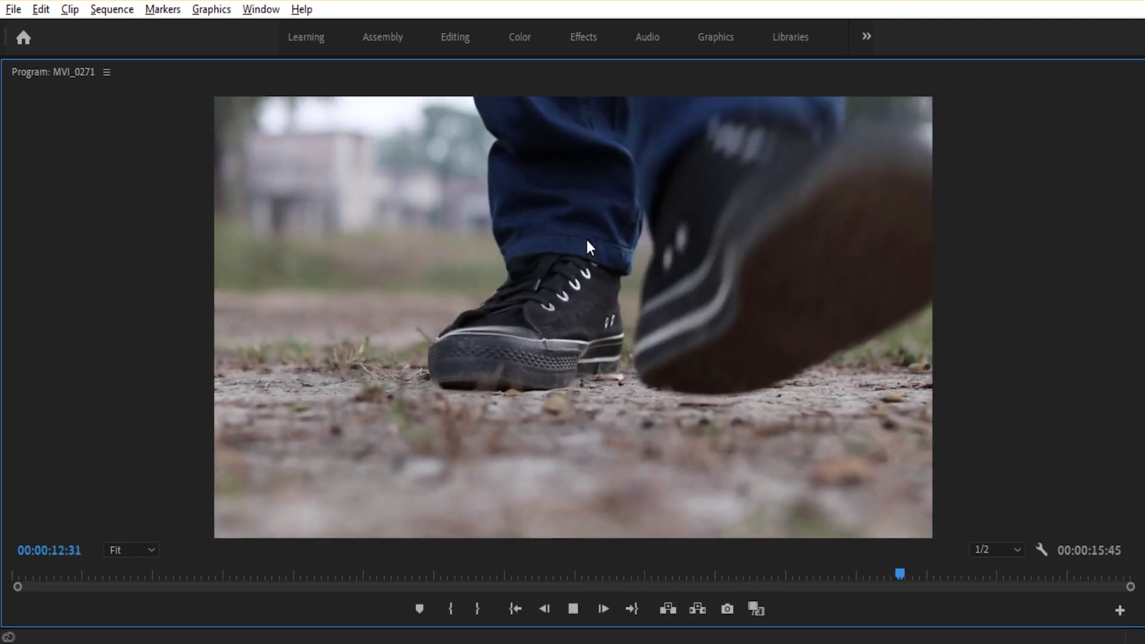
pyautogui.press('`')
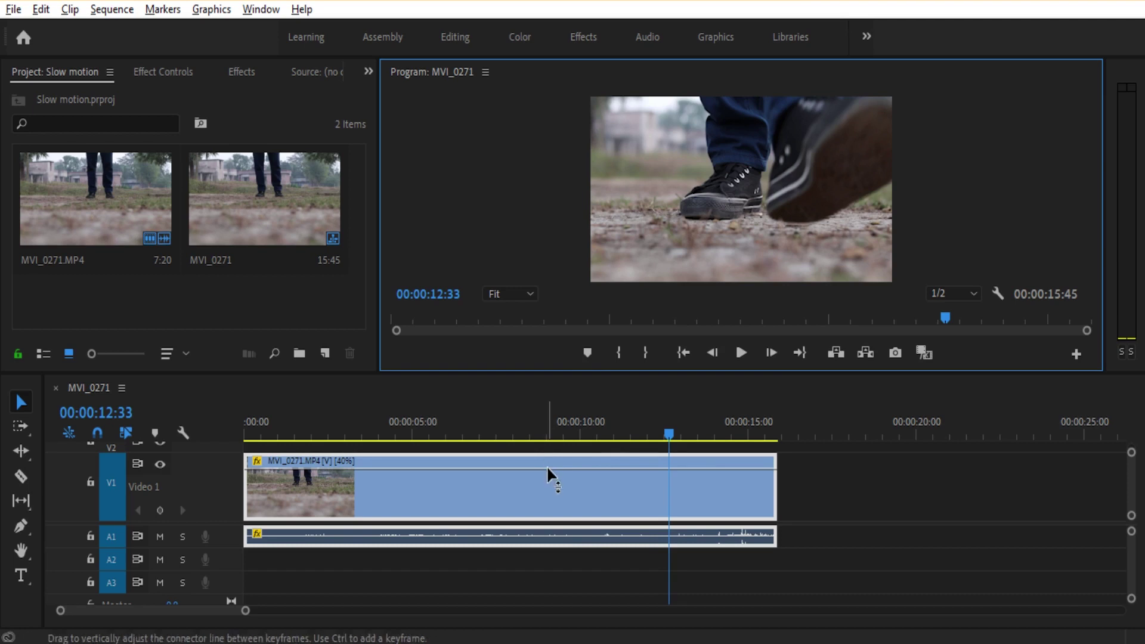
# Step: Switch the 40% clip's time interpolation to Optical Flow in Clip Speed / Duration
pyautogui.click(563, 498)
pyautogui.hotkey('ctrl', 'r')
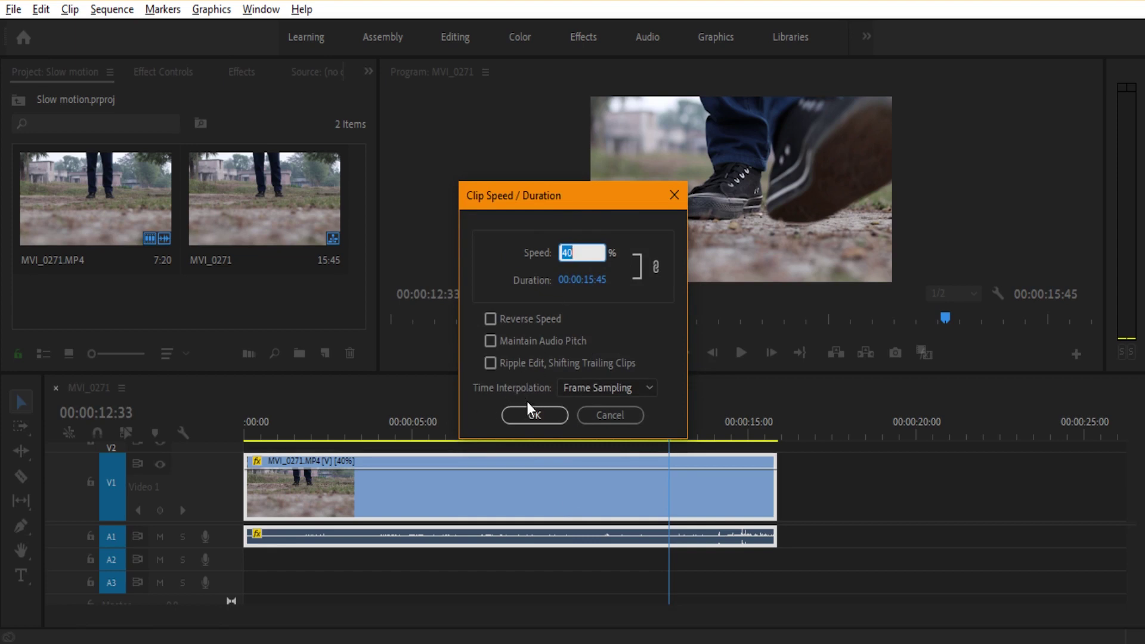
pyautogui.click(630, 388)
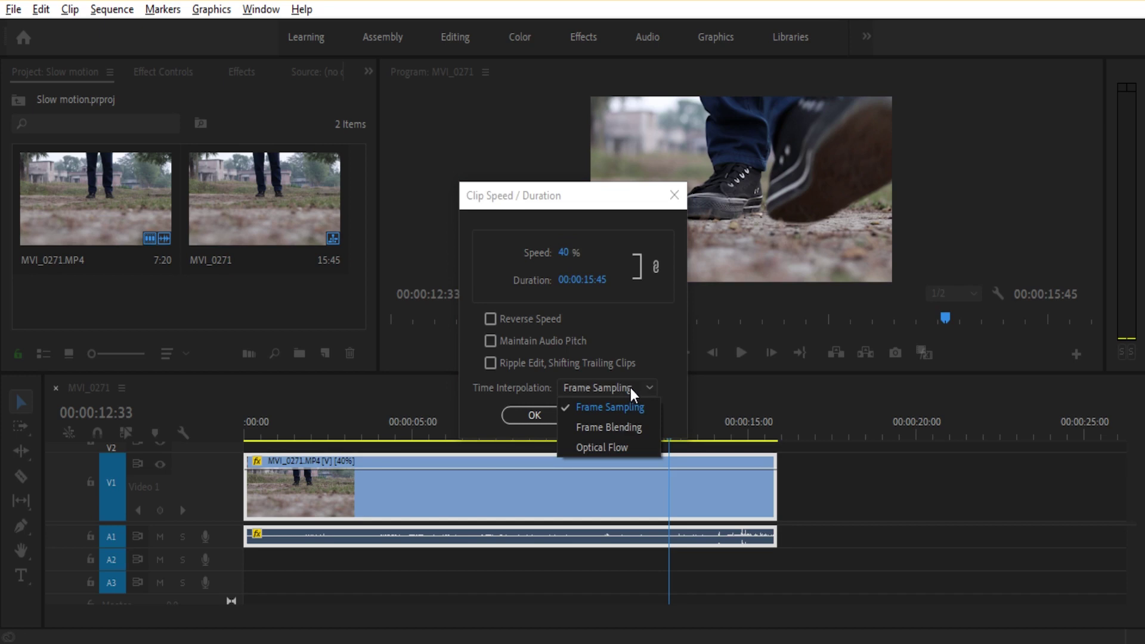
pyautogui.click(603, 448)
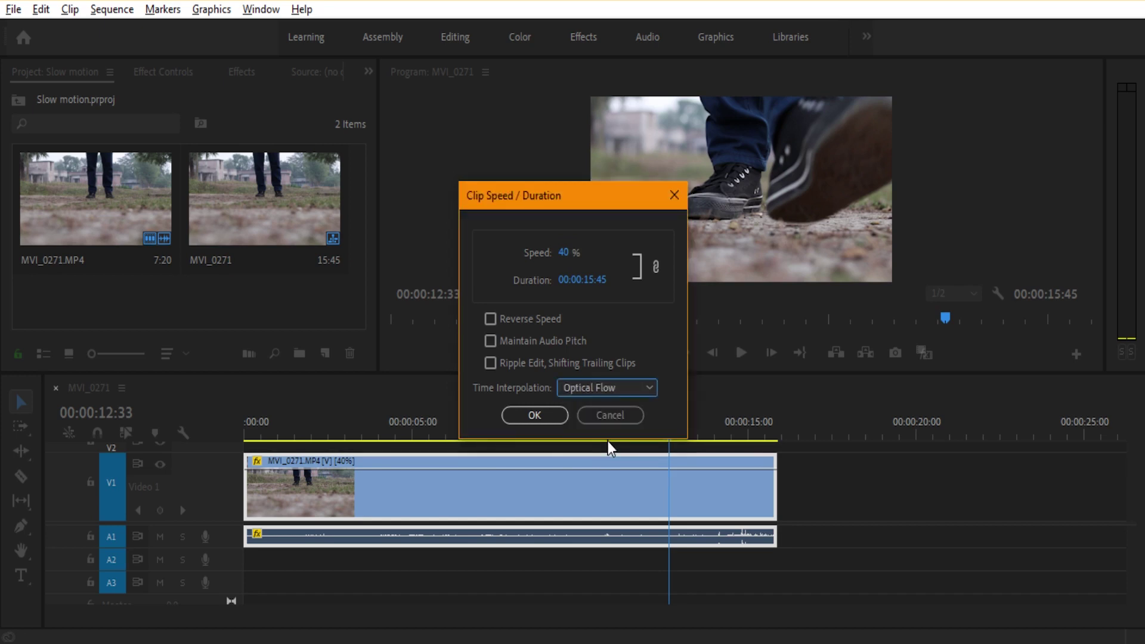
pyautogui.click(543, 413)
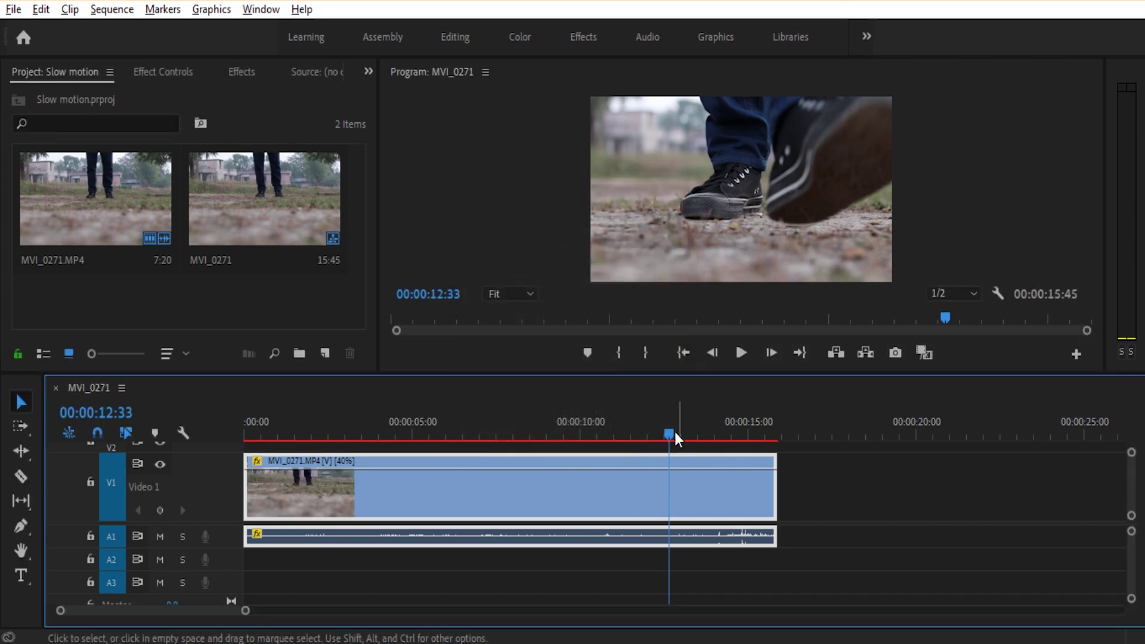
pyautogui.moveTo(669, 432); pyautogui.dragTo(394, 434)
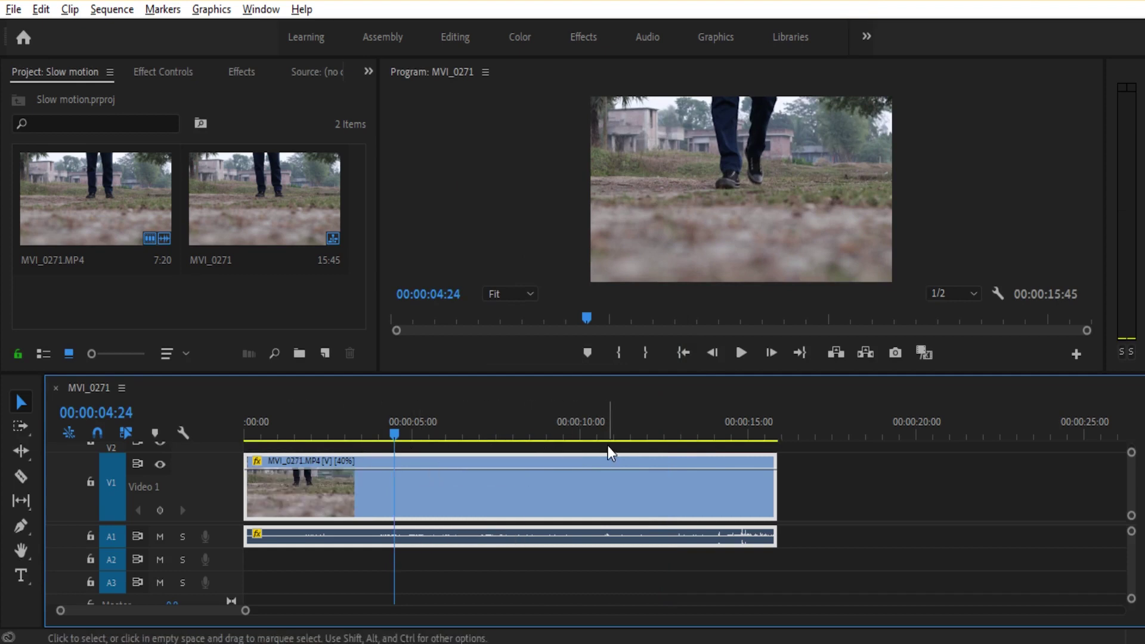
pyautogui.click(33, 13)
pyautogui.click(74, 51)
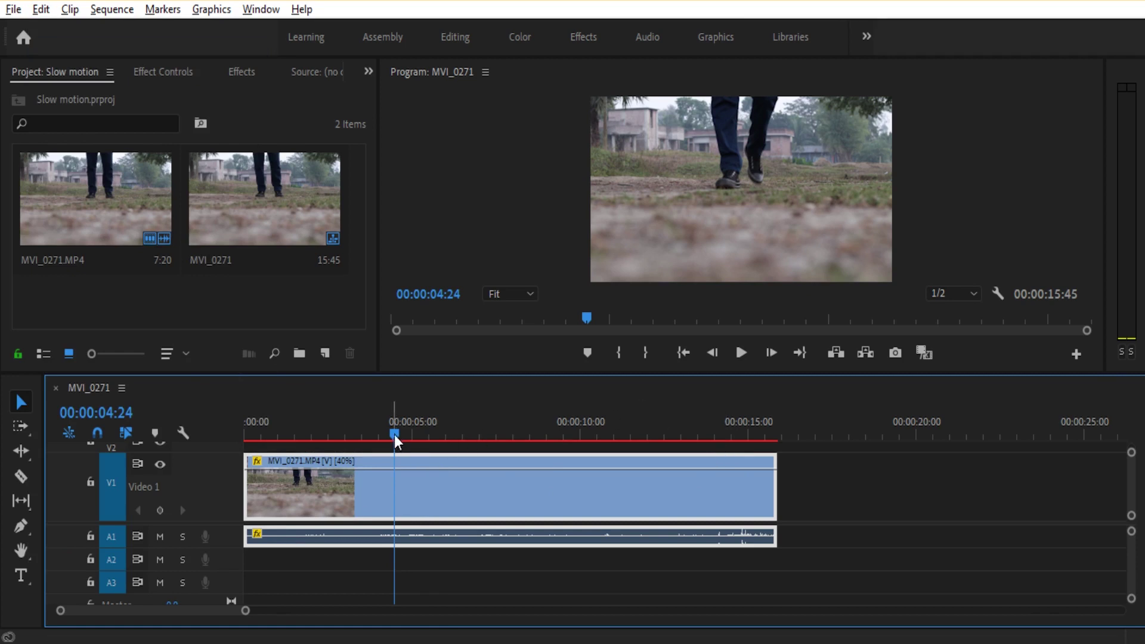
pyautogui.moveTo(395, 435); pyautogui.dragTo(250, 435)
pyautogui.press('space')
pyautogui.moveTo(415, 435); pyautogui.dragTo(246, 435)
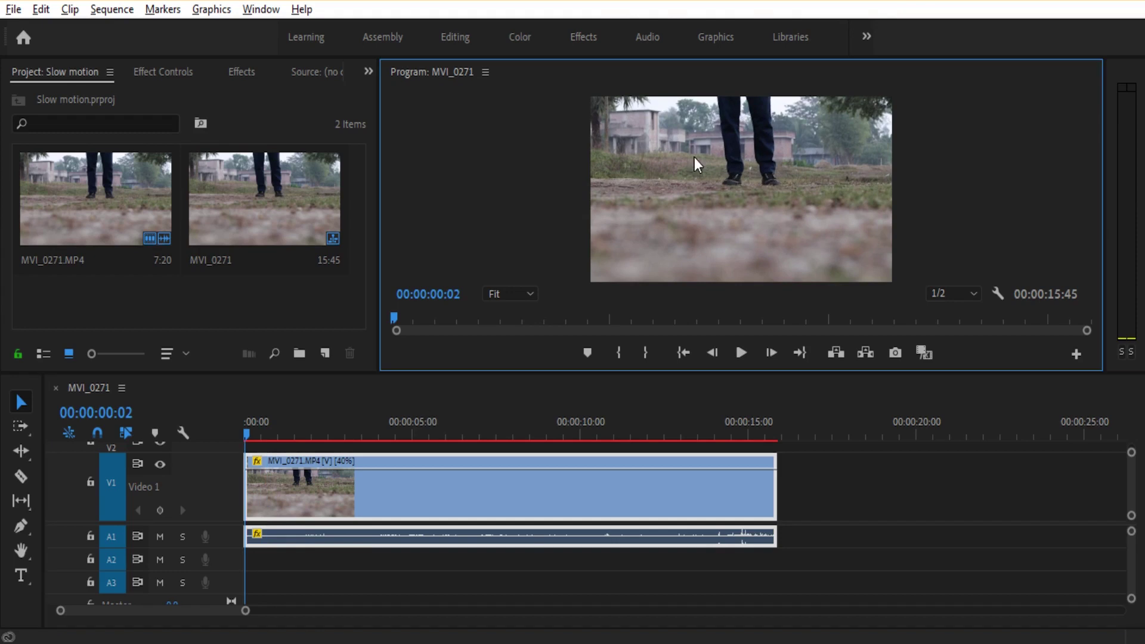
pyautogui.press('`')
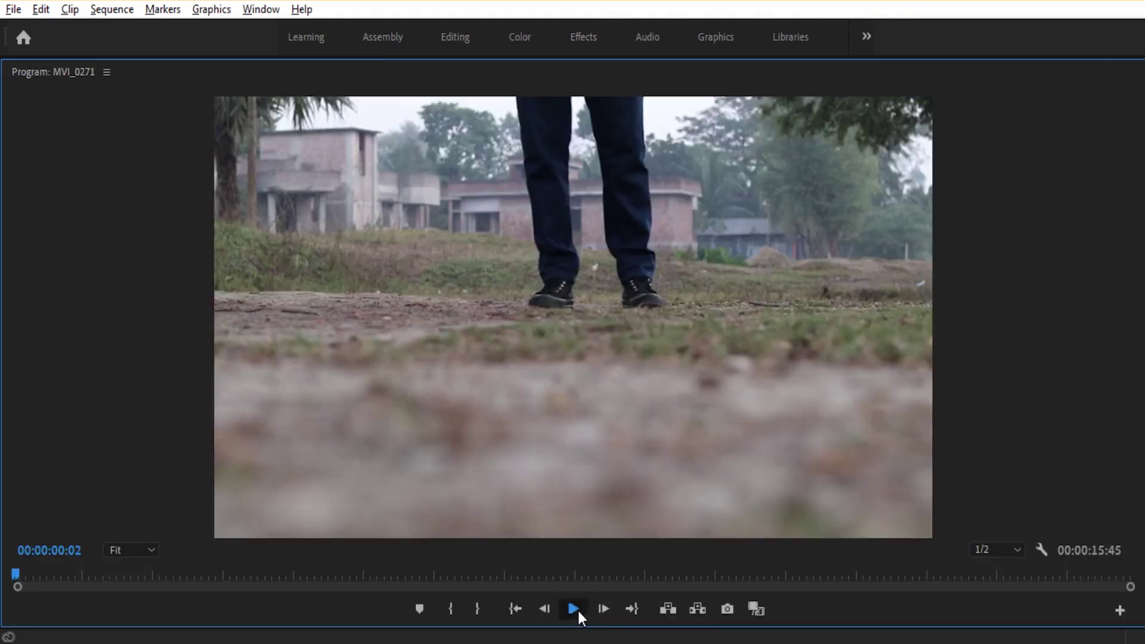
pyautogui.click(575, 609)
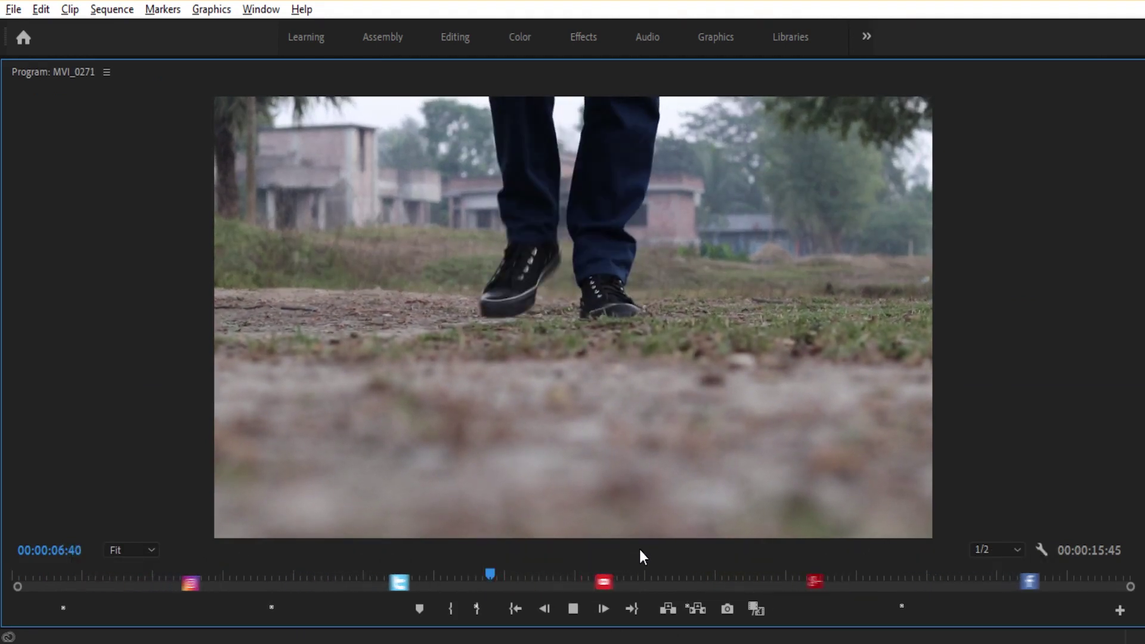
pyautogui.press('`')
pyautogui.press('space')
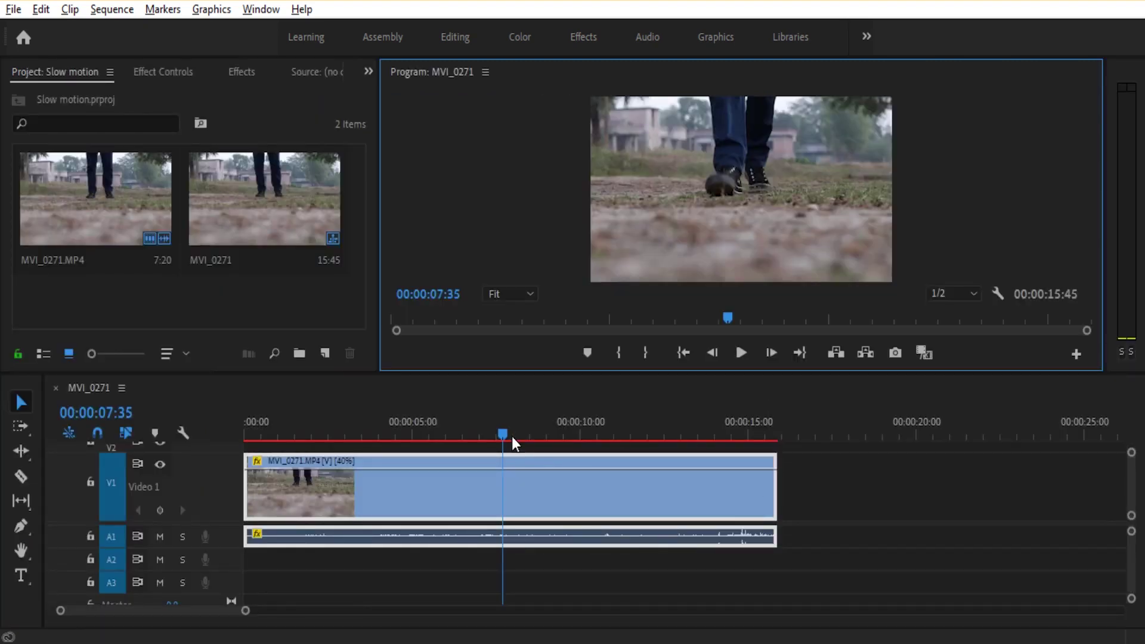
pyautogui.moveTo(506, 440); pyautogui.dragTo(450, 440)
pyautogui.click(577, 269)
pyautogui.press('`')
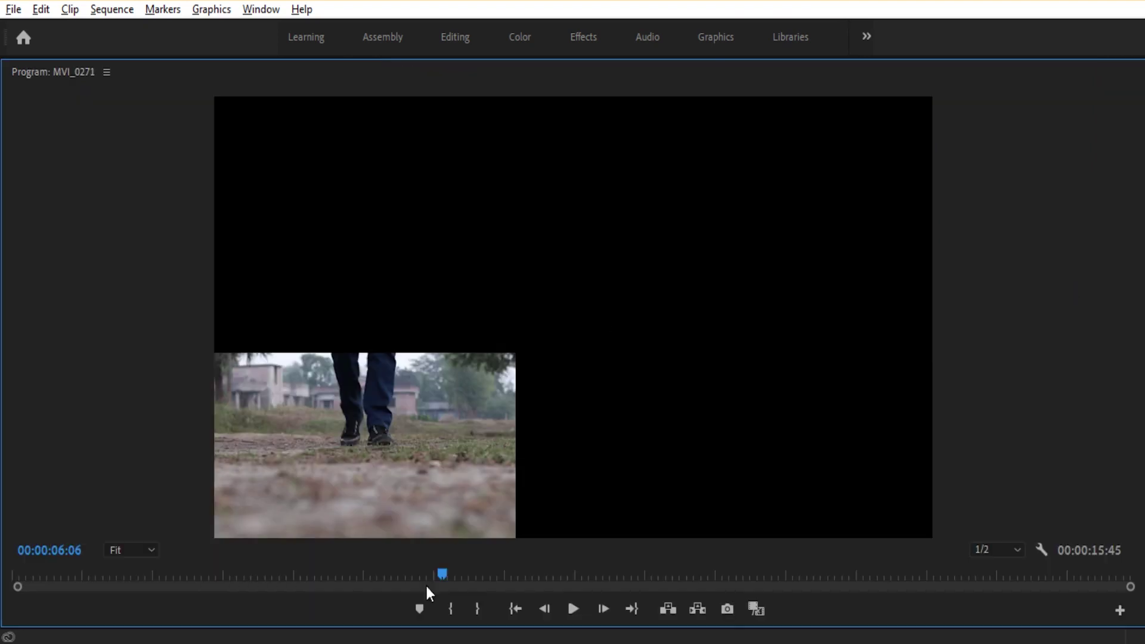
pyautogui.click(575, 605)
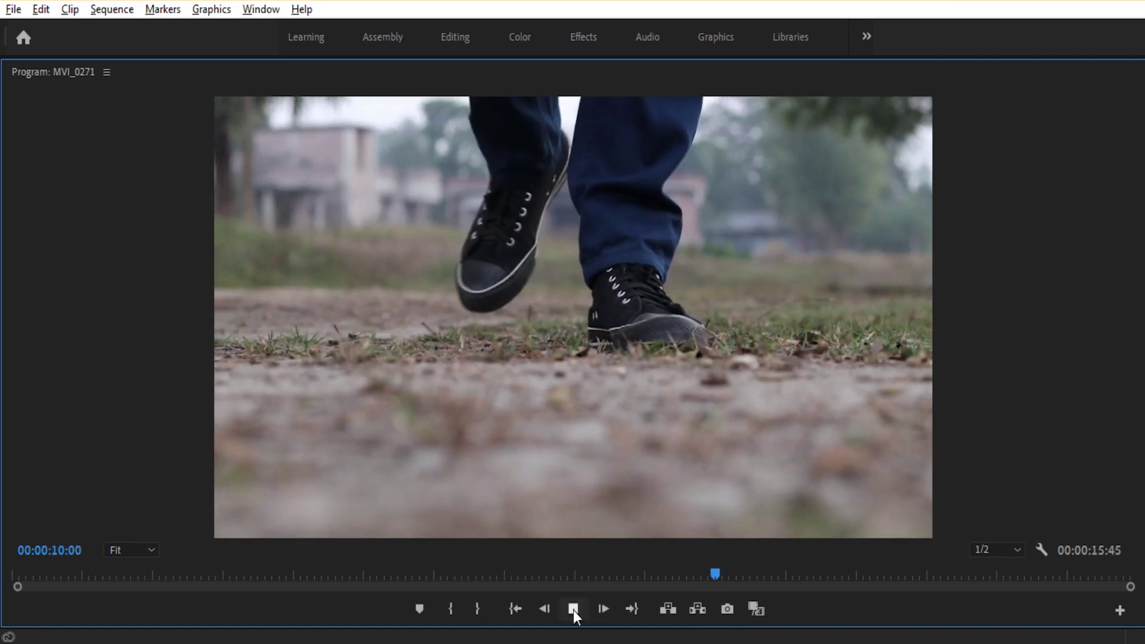
pyautogui.click(571, 611)
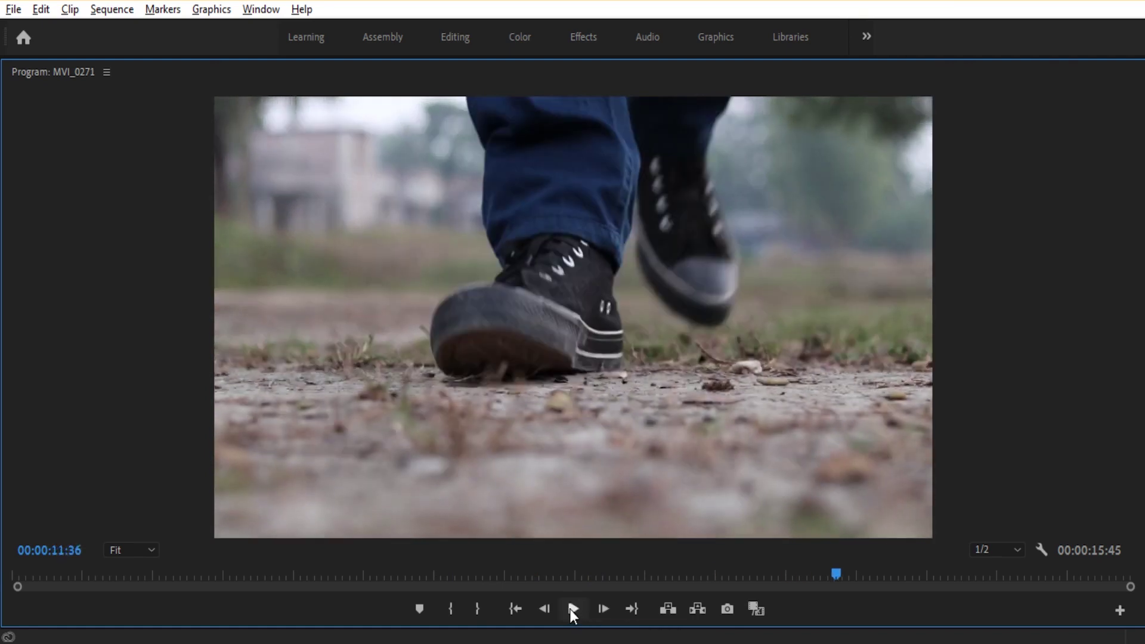
pyautogui.press('`')
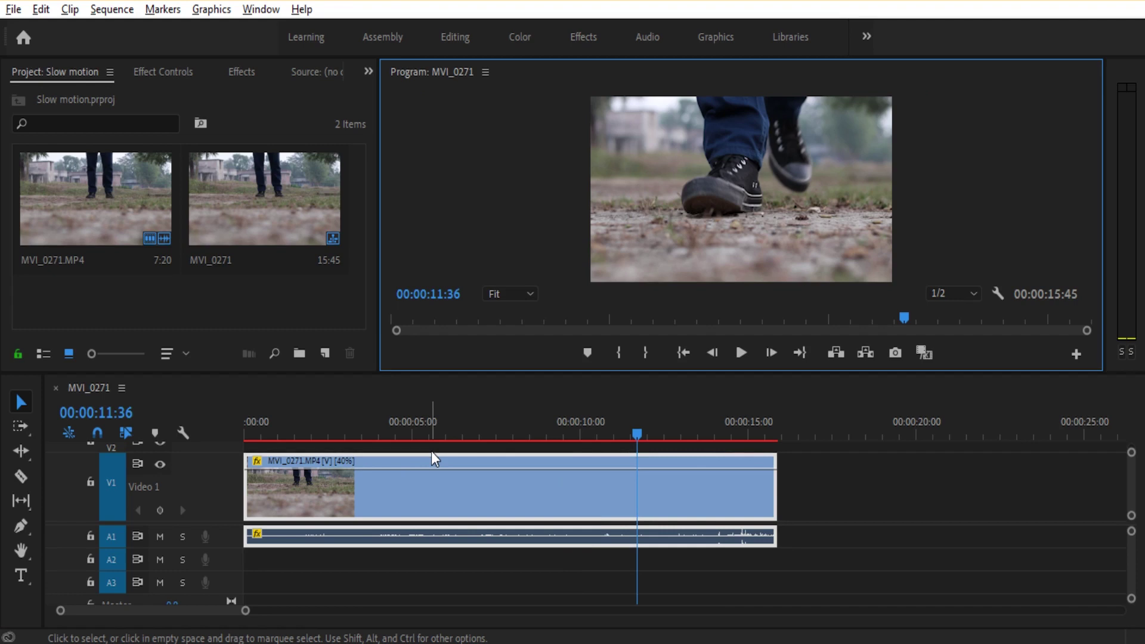
# Step: Scrub through the slowed clip from its start to near its end and back to 1:35
pyautogui.click(458, 471)
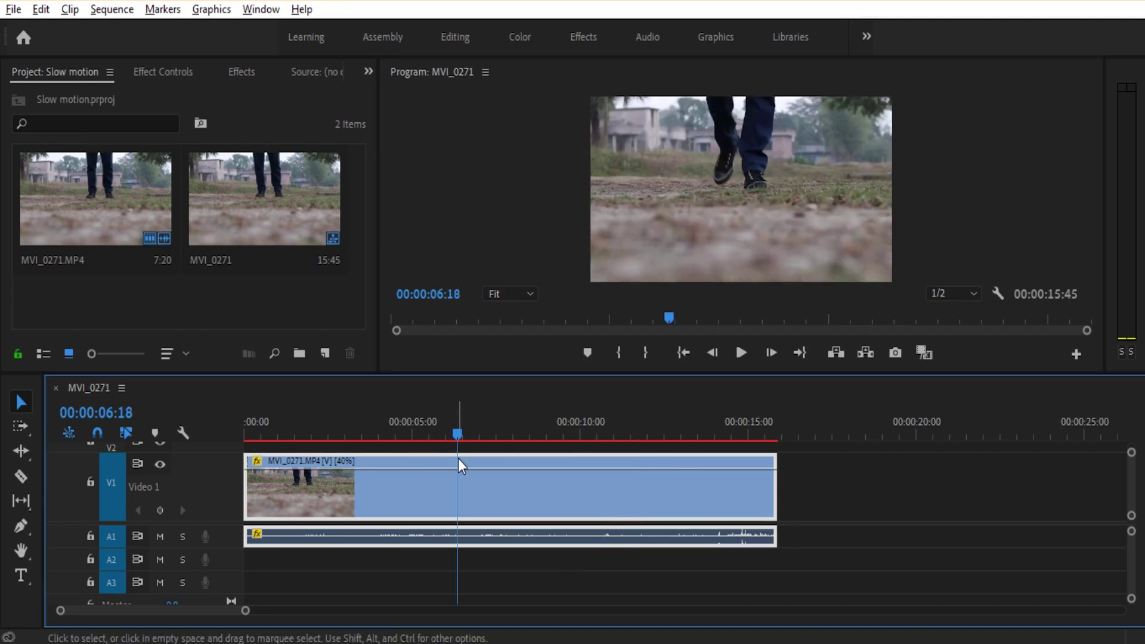
pyautogui.moveTo(456, 435); pyautogui.dragTo(231, 510)
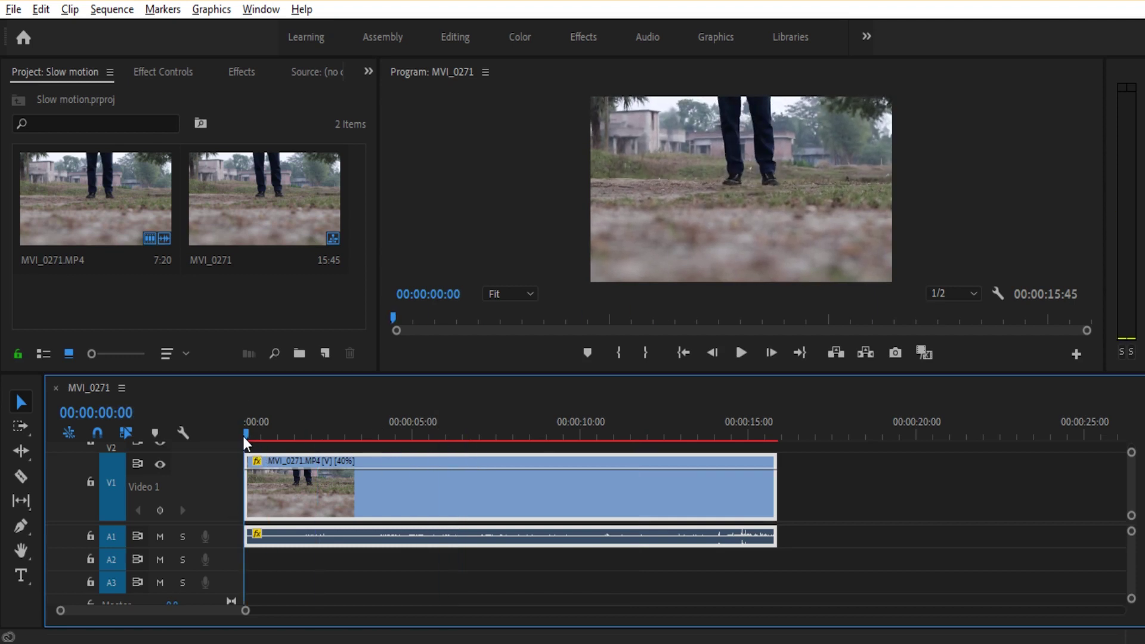
pyautogui.moveTo(242, 436); pyautogui.dragTo(145, 459)
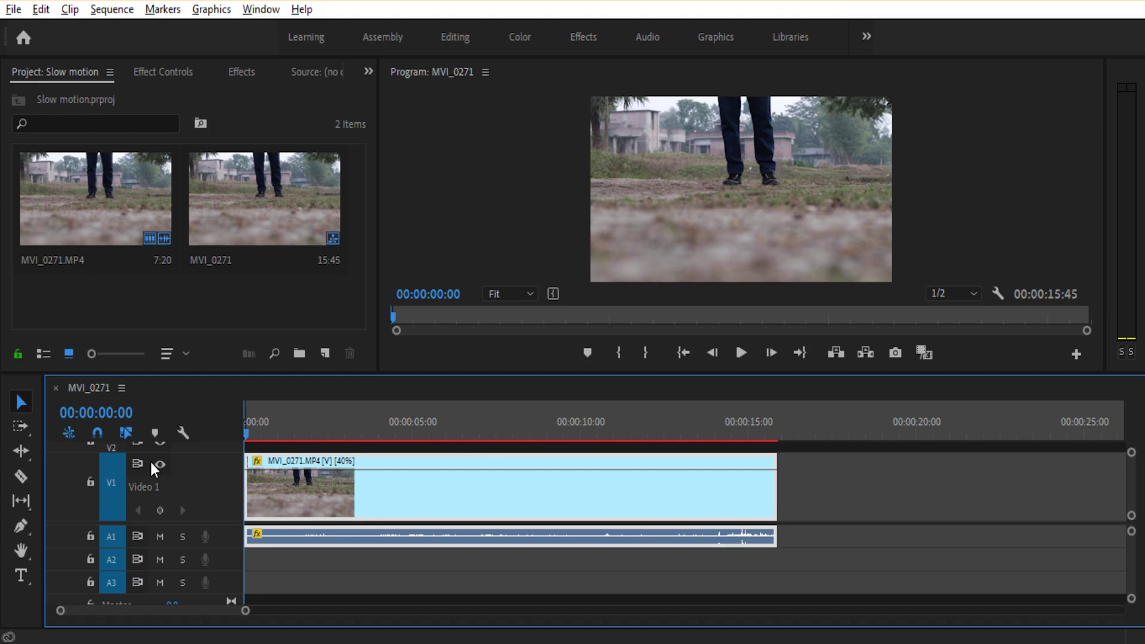
pyautogui.moveTo(245, 439); pyautogui.dragTo(778, 530)
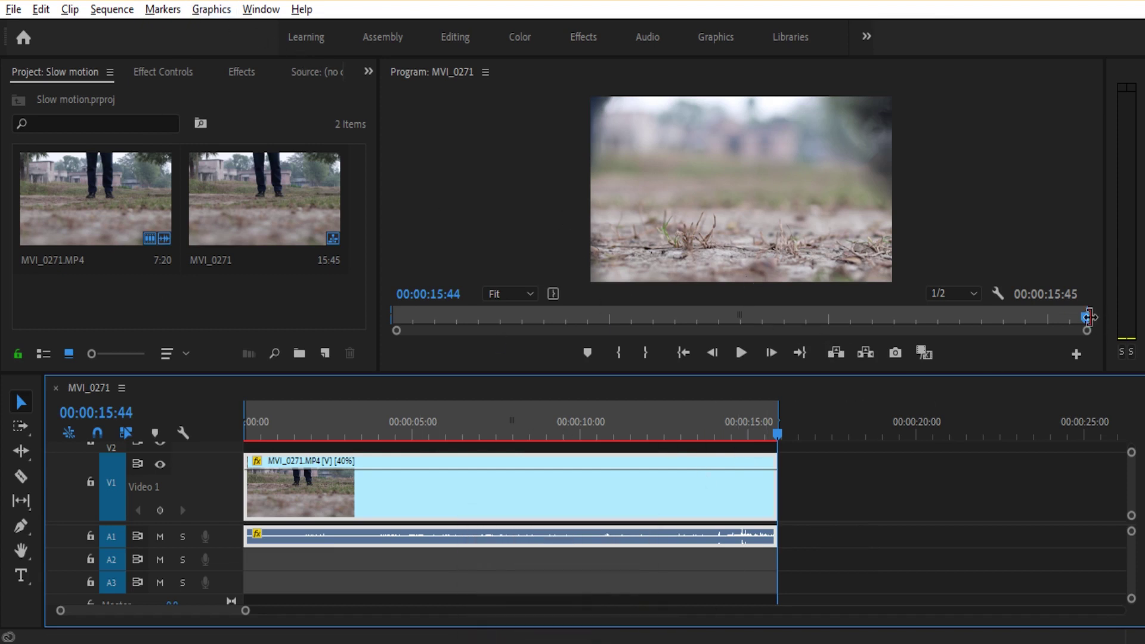
pyautogui.moveTo(1087, 325); pyautogui.dragTo(469, 424)
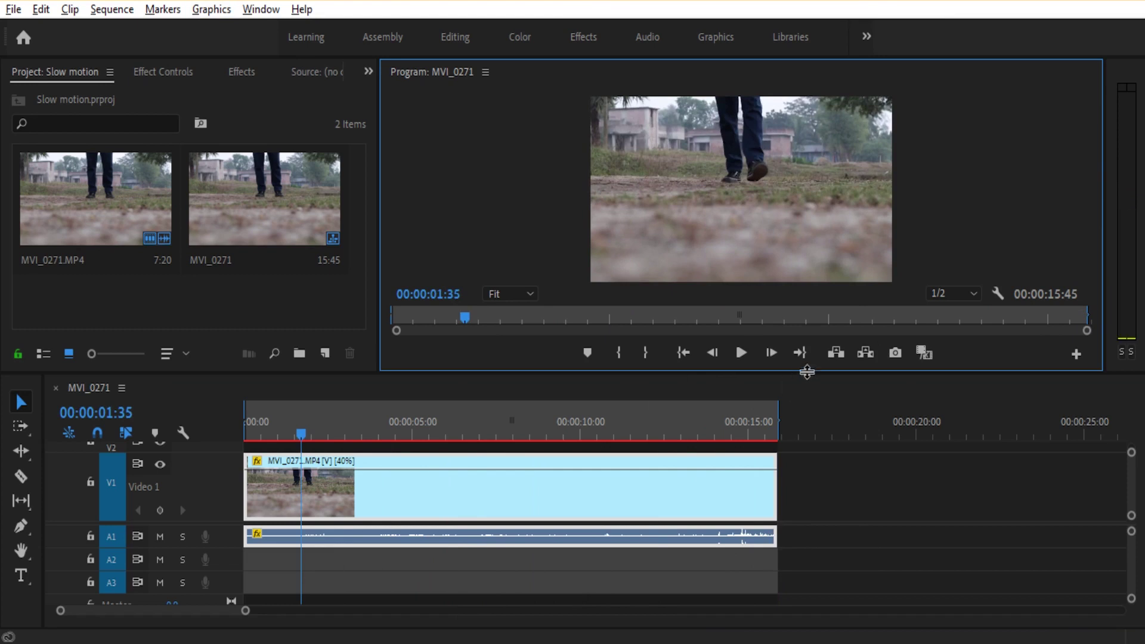
# Step: Play the slowed clip from 1:35 in the maximized monitor, then open the Sequence menu
pyautogui.click(741, 352)
pyautogui.press('`')
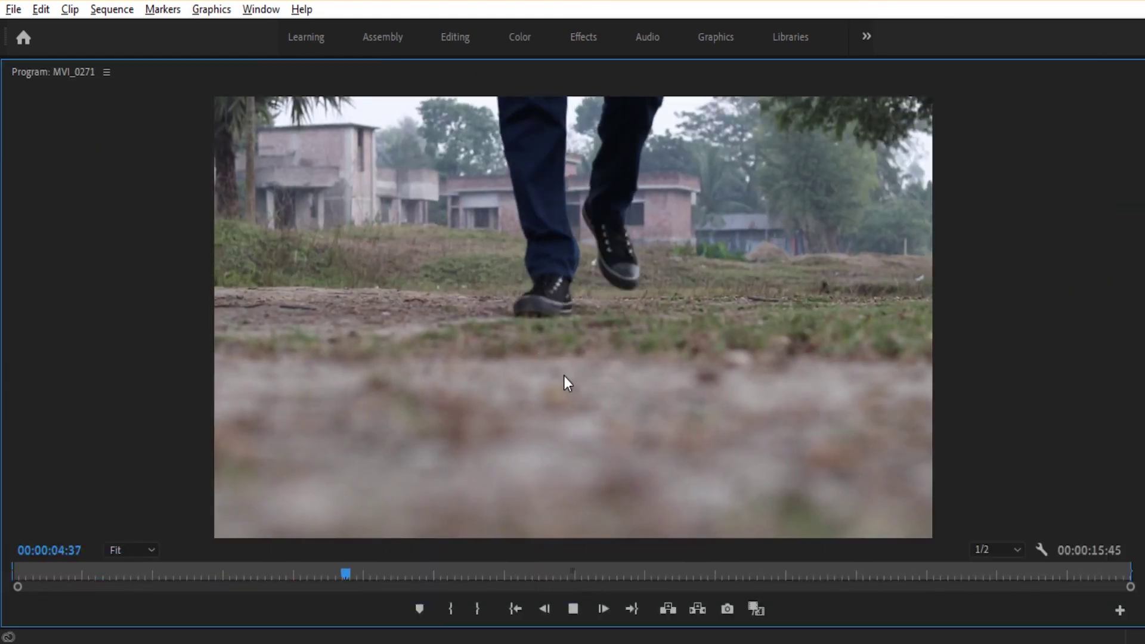
pyautogui.press('space')
pyautogui.press('`')
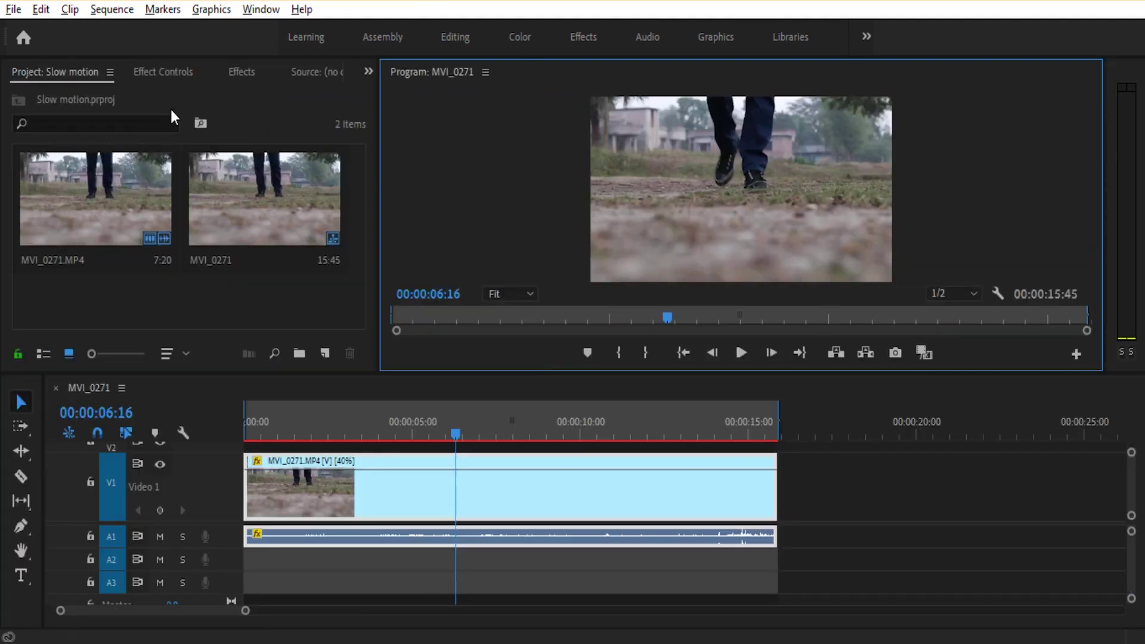
pyautogui.click(105, 9)
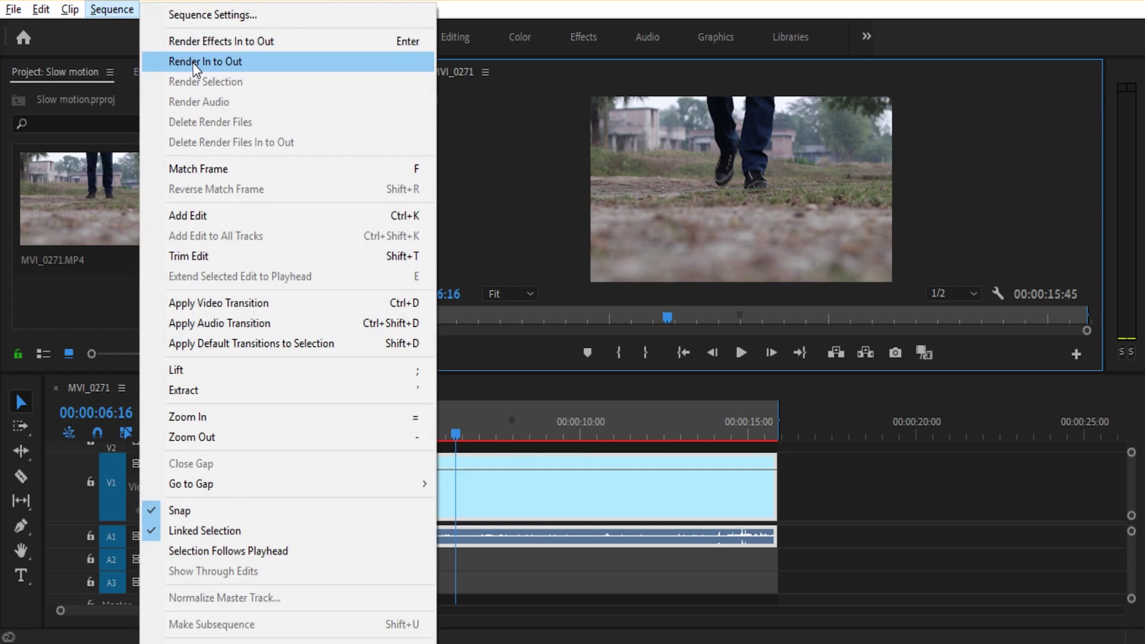
# Step: Render the sequence with Sequence > Render In to Out
pyautogui.click(192, 63)
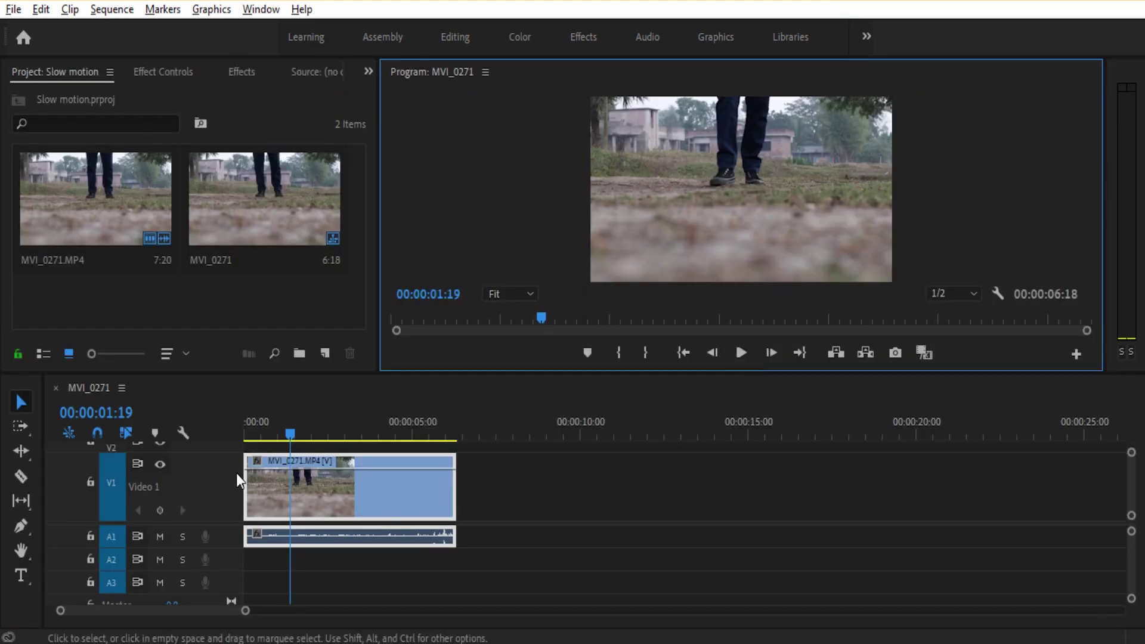
# Step: With the Rate Stretch tool, drag the clip's end out toward 9:48, then in to 2:28
pyautogui.click(28, 459)
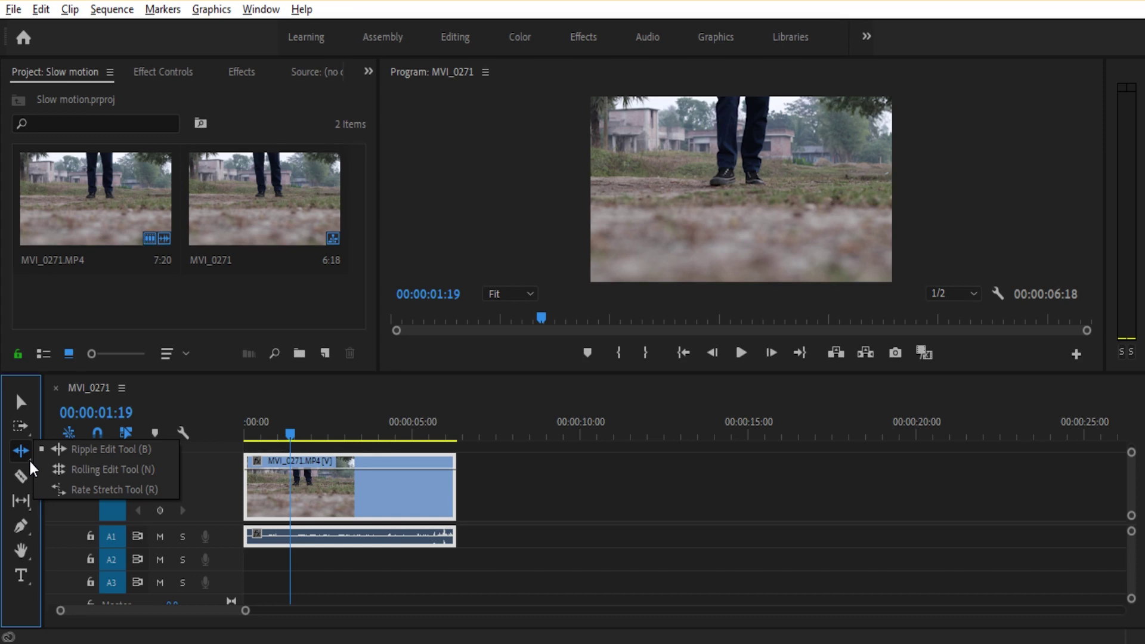
pyautogui.click(95, 490)
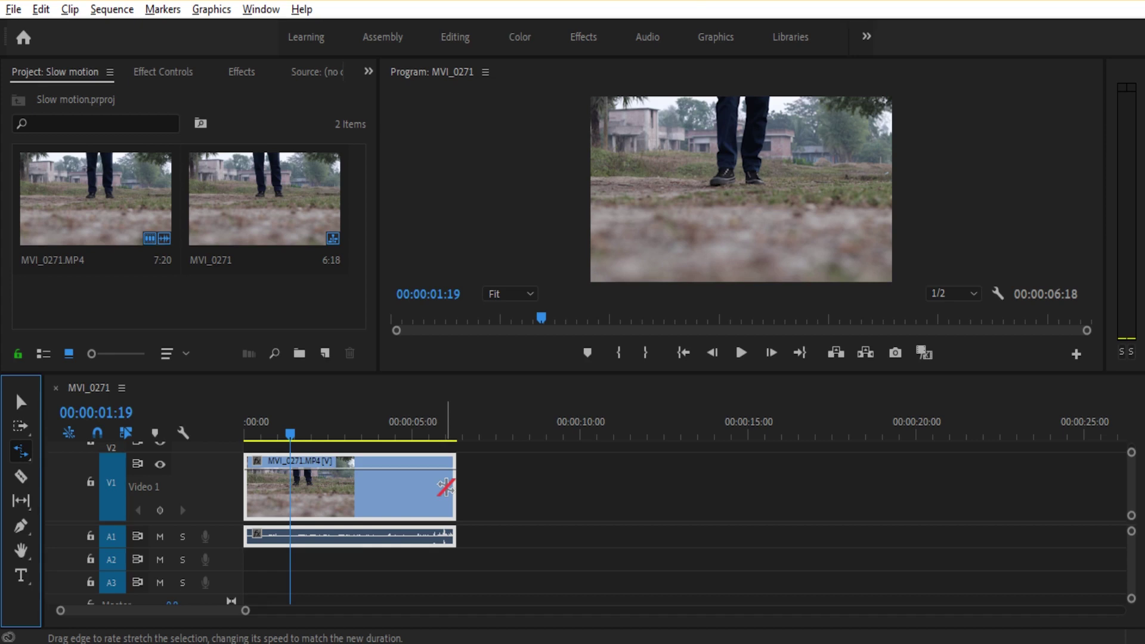
pyautogui.moveTo(445, 487); pyautogui.dragTo(577, 514)
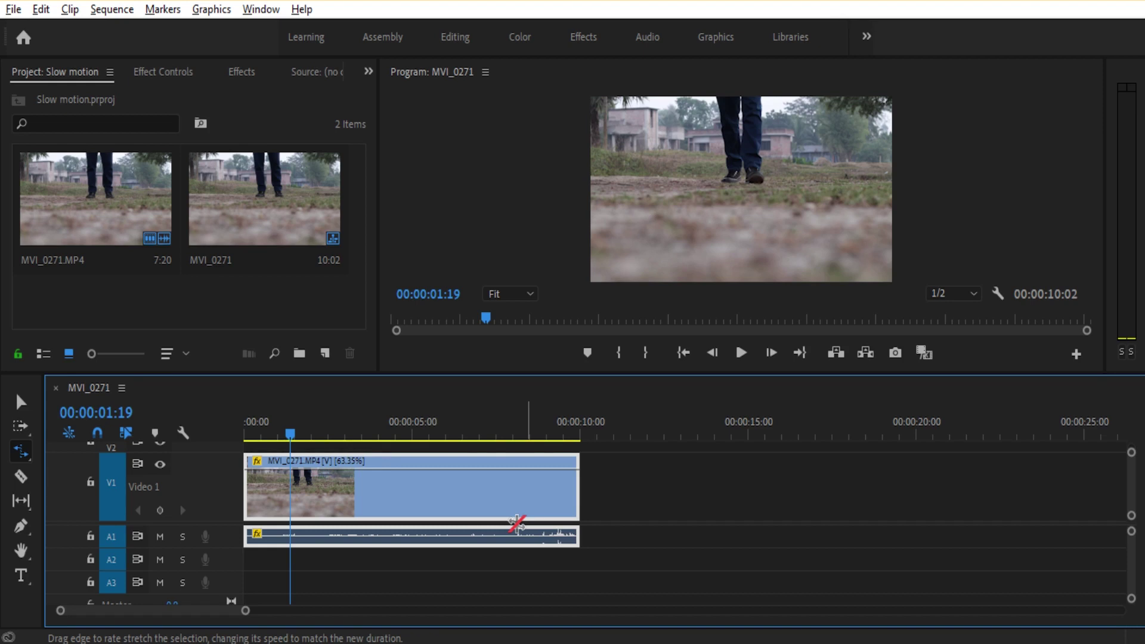
pyautogui.moveTo(577, 495)
pyautogui.mouseDown()
pyautogui.moveTo(337, 492)
pyautogui.moveTo(335, 506)
pyautogui.mouseUp()
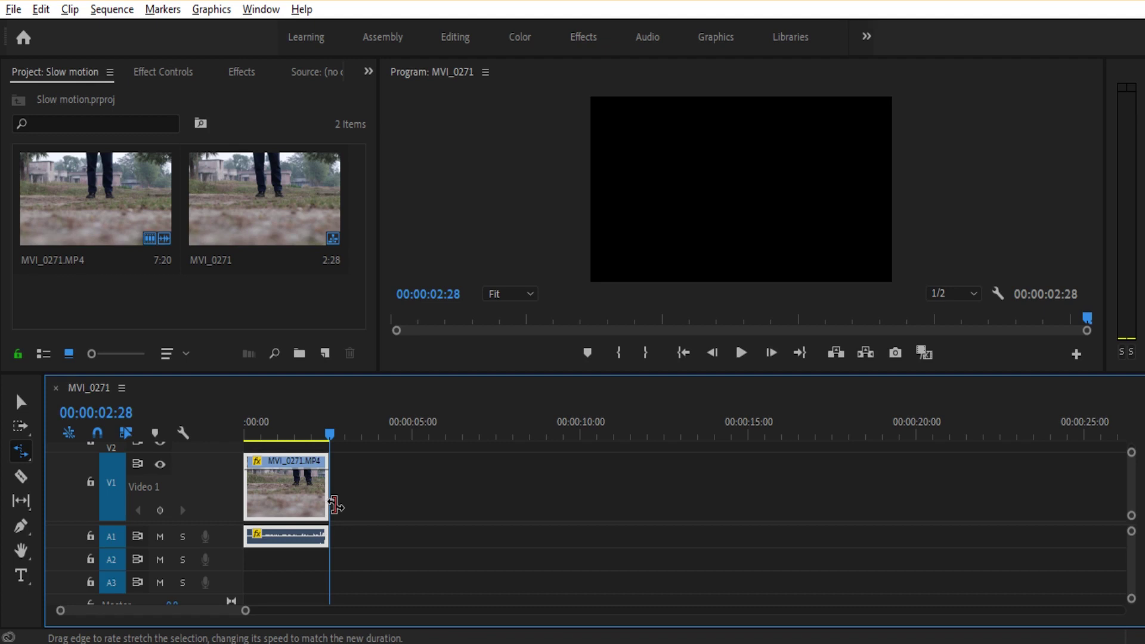
# Step: Rate-stretch the clip out to end at 15:06 (42.06% speed) and play it maximized
pyautogui.moveTo(335, 506); pyautogui.dragTo(572, 558)
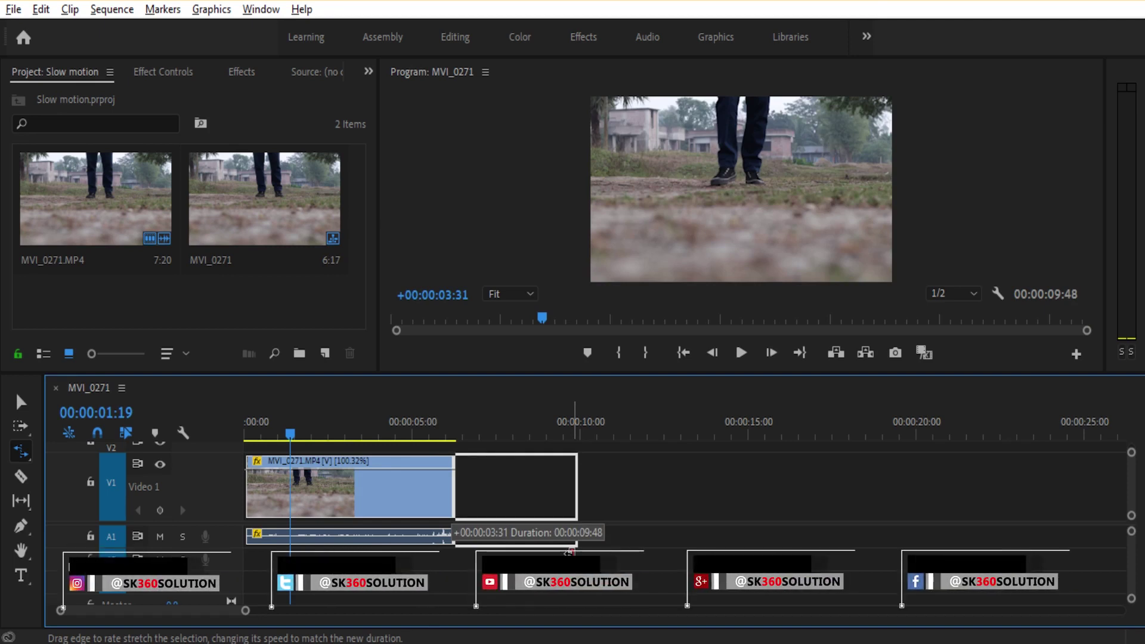
pyautogui.moveTo(572, 557); pyautogui.dragTo(743, 558)
pyautogui.press('space')
pyautogui.press('`')
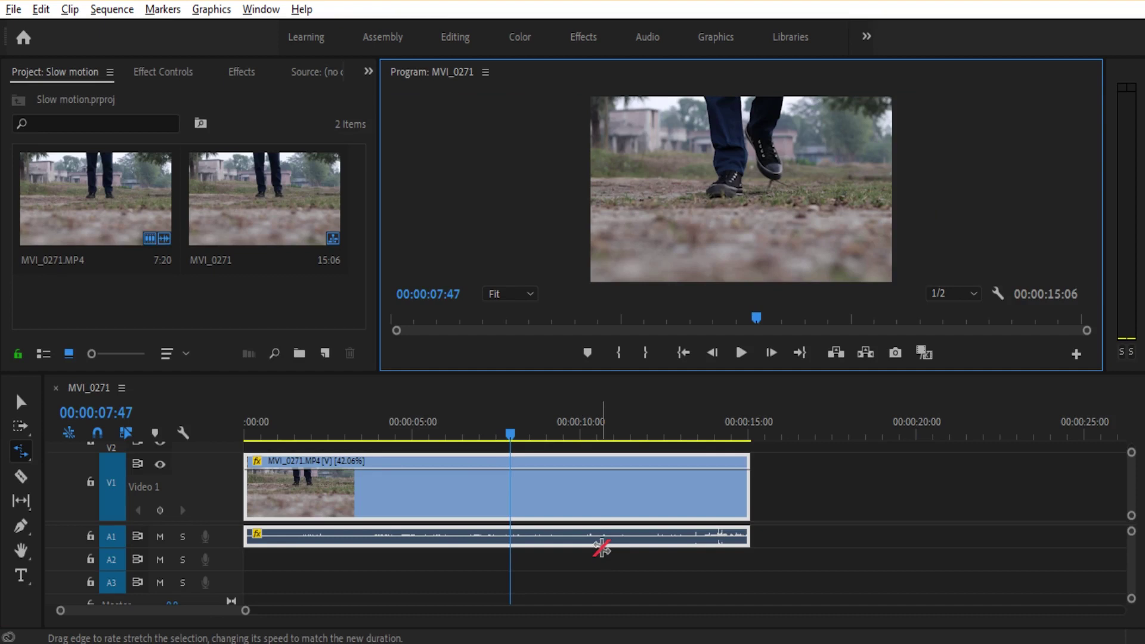
# Step: Return to the Selection tool and select the walking clip on the timeline
pyautogui.press('v')
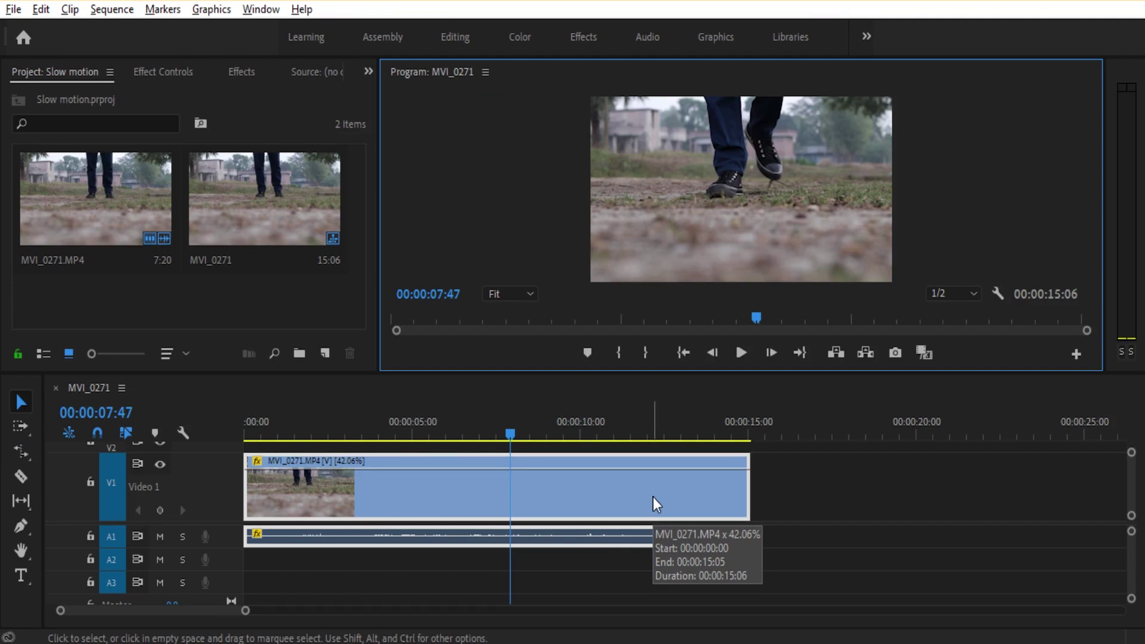
pyautogui.press('r')
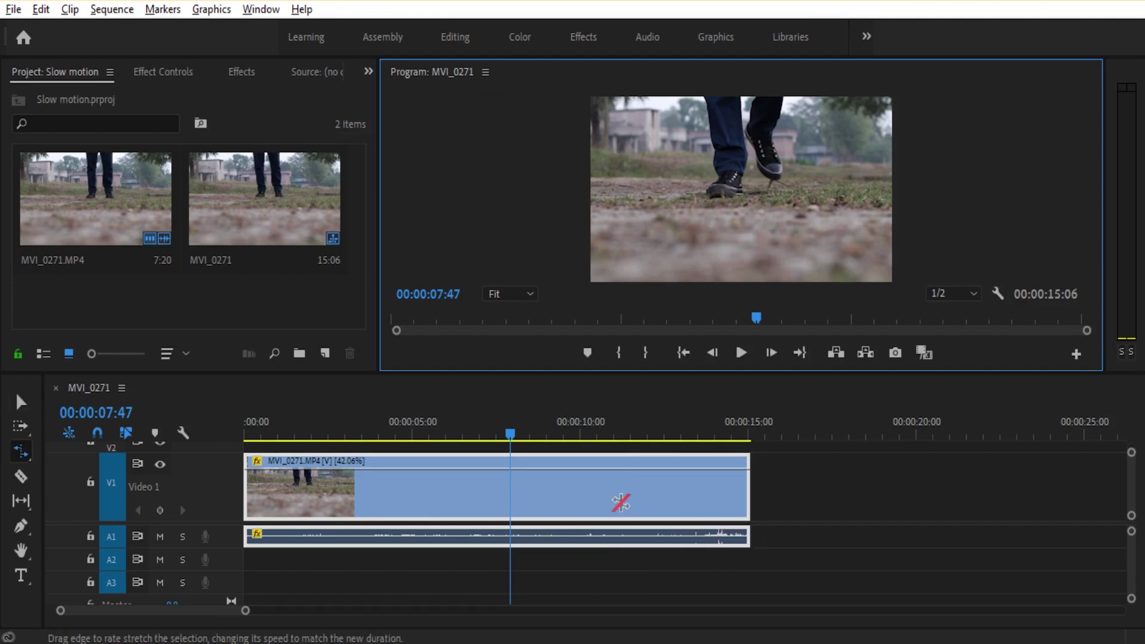
pyautogui.press('v')
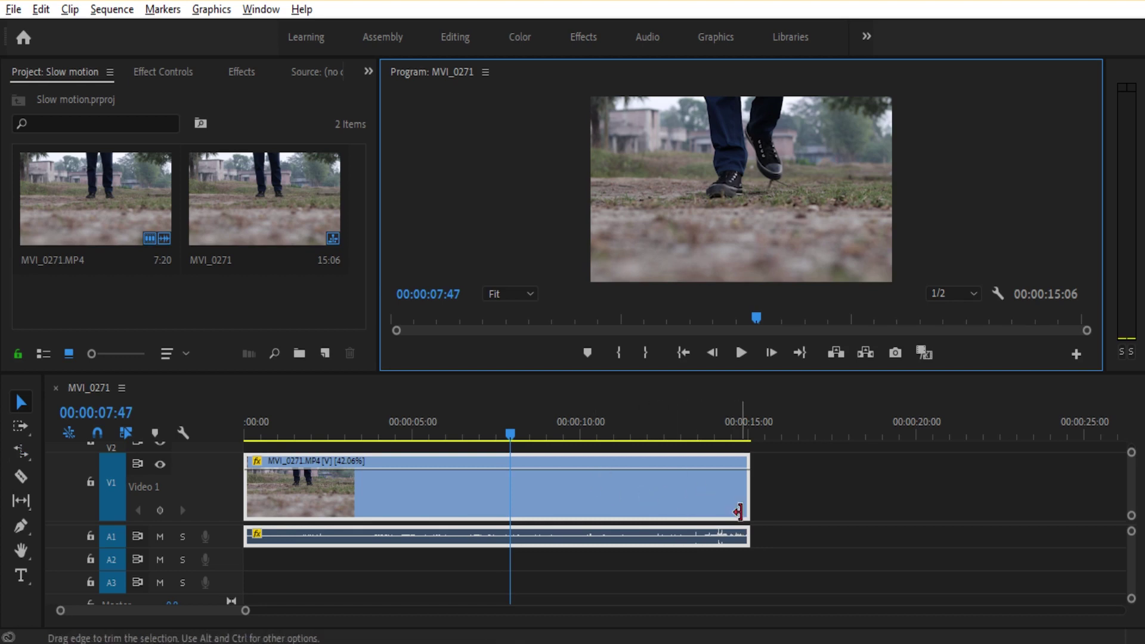
pyautogui.click(791, 505)
pyautogui.click(614, 495)
# Step: Open and dismiss the clip's context menu twice, then reselect the video and audio clips
pyautogui.rightClick(613, 495)
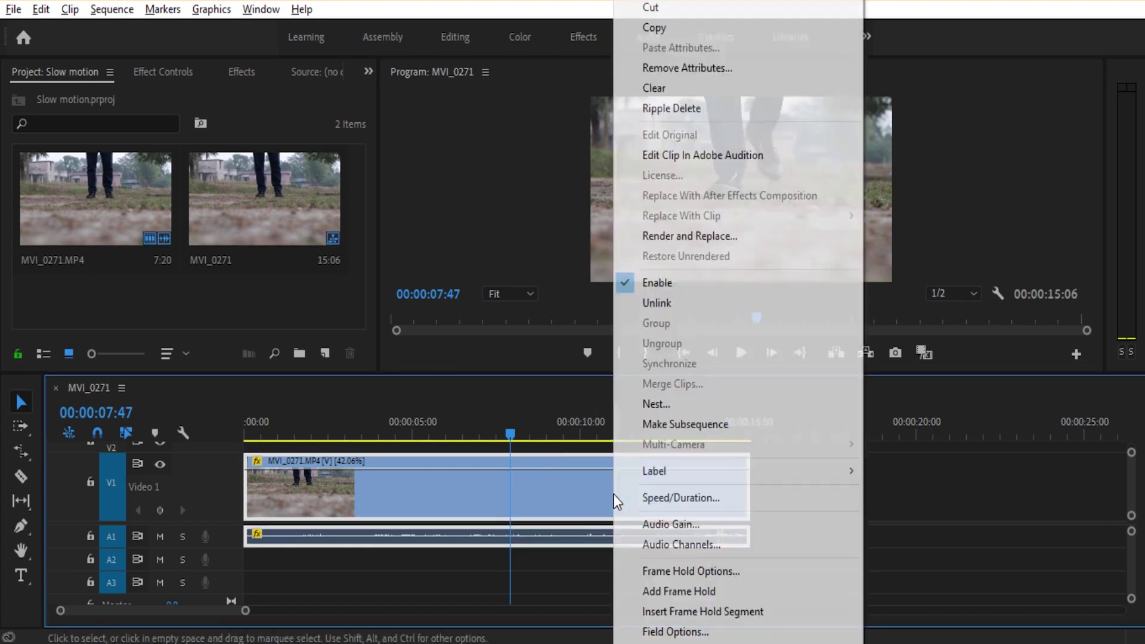
pyautogui.moveTo(727, 641)
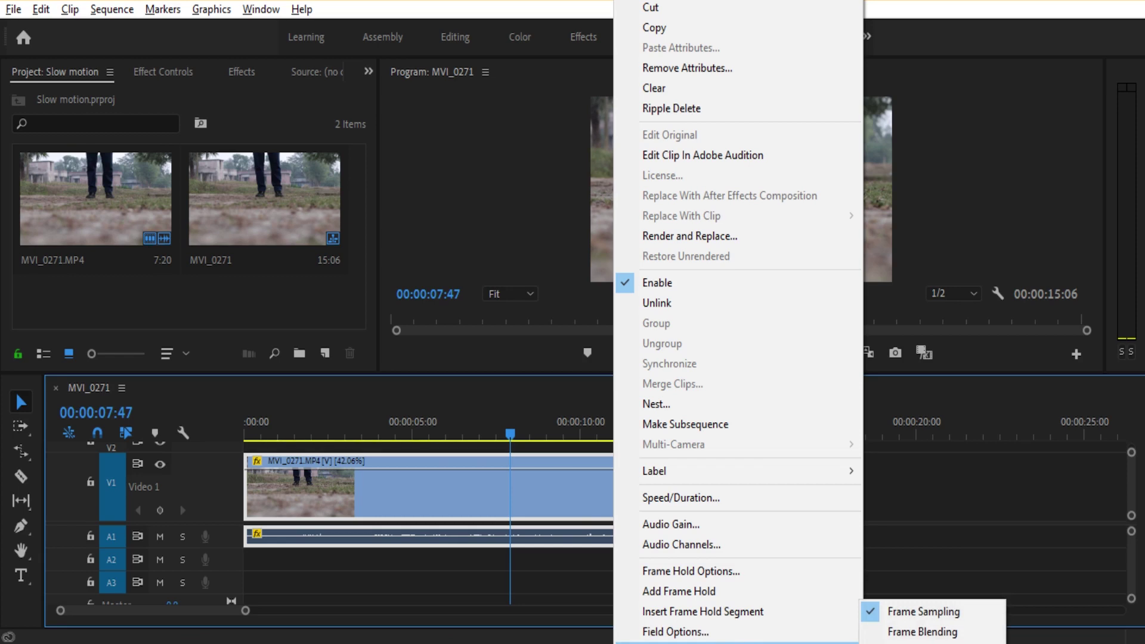
pyautogui.click(539, 567)
pyautogui.click(604, 501)
pyautogui.rightClick(604, 498)
pyautogui.moveTo(727, 640)
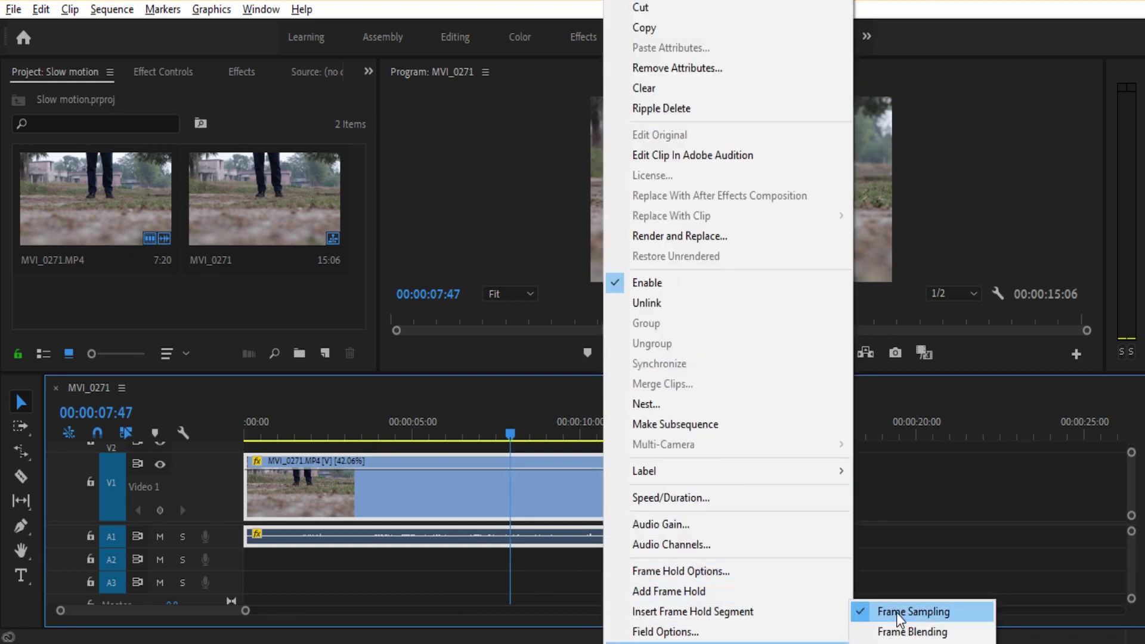
pyautogui.click(498, 562)
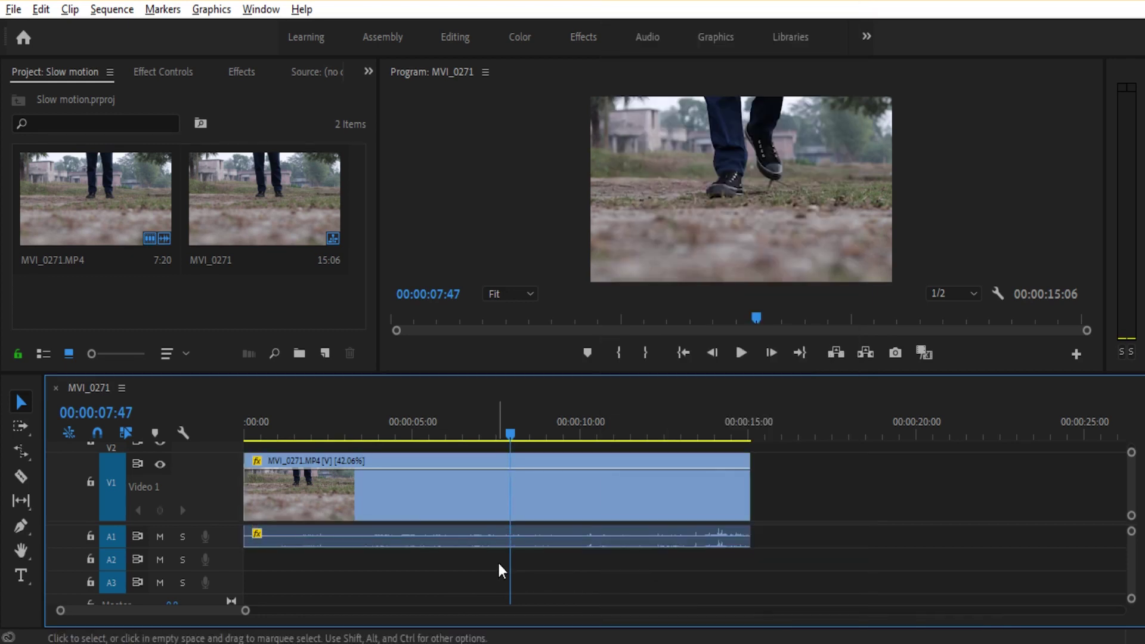
pyautogui.click(599, 495)
# Step: Check the time interpolation list in Clip Speed / Duration, closing it unchanged
pyautogui.hotkey('ctrl', 'r')
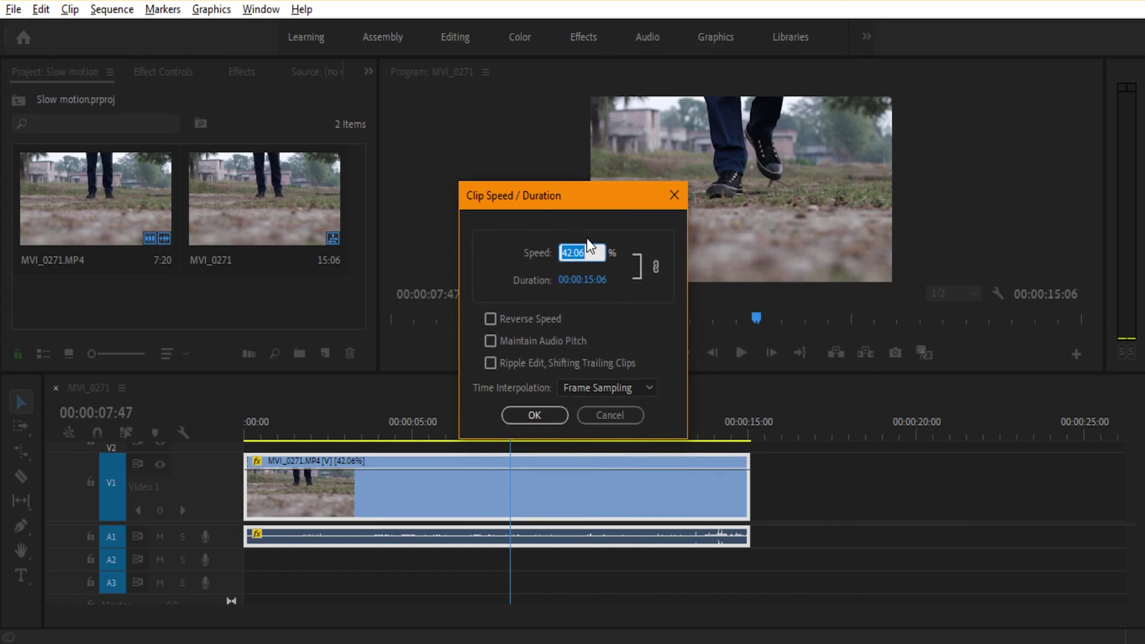
pyautogui.click(620, 389)
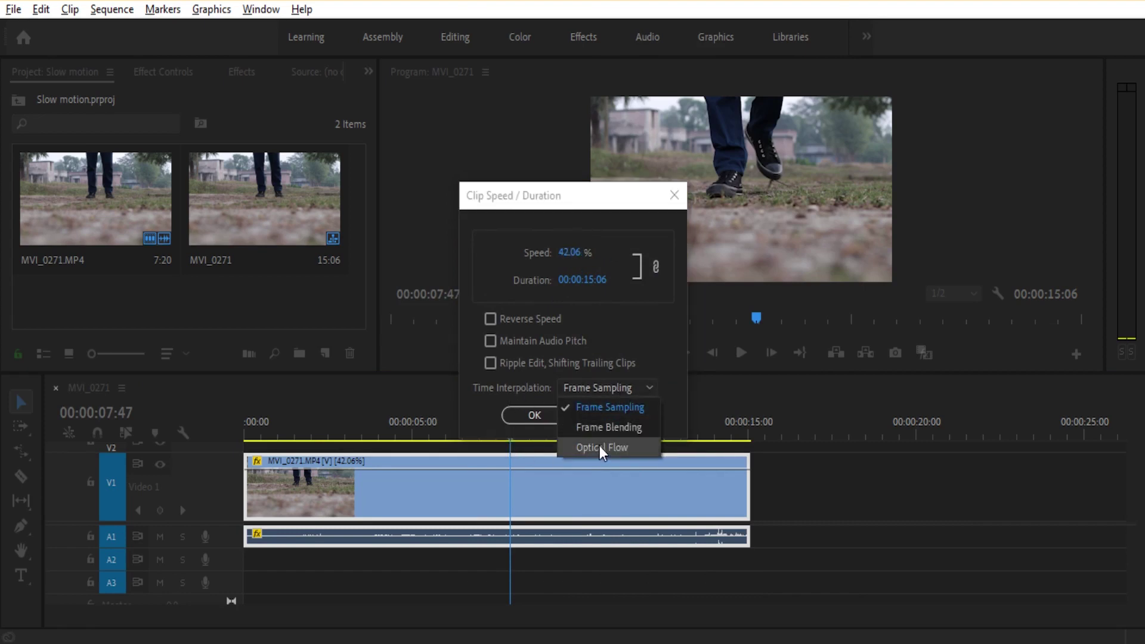
pyautogui.click(849, 508)
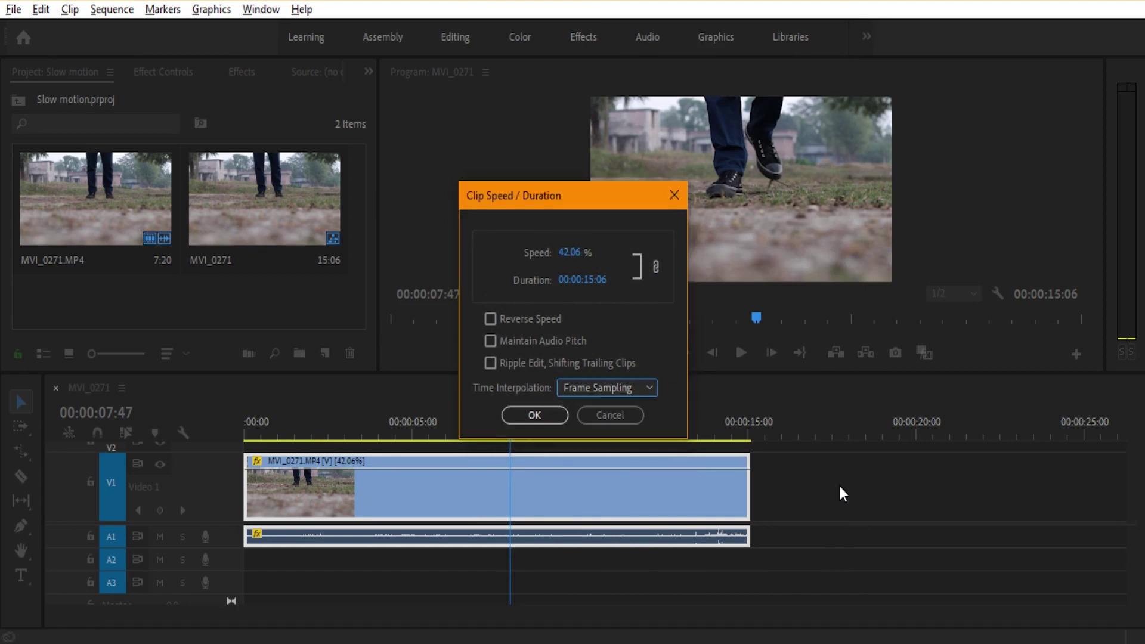
pyautogui.click(675, 195)
# Step: Apply Optical Flow time interpolation to the 42.06% clip from its context menu
pyautogui.rightClick(696, 496)
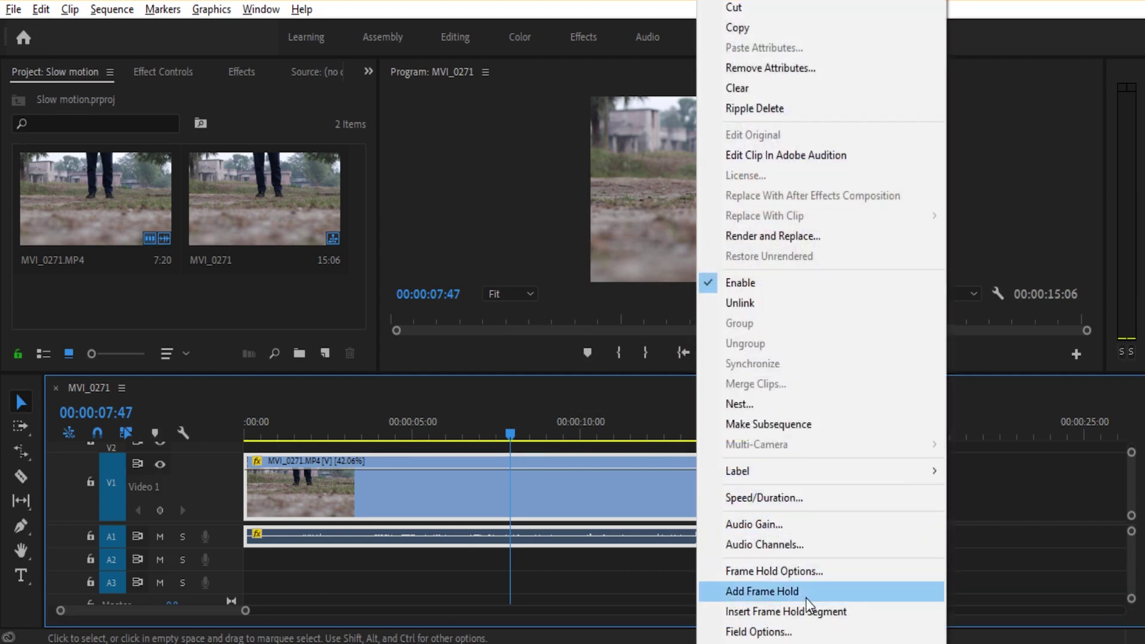
pyautogui.moveTo(793, 642)
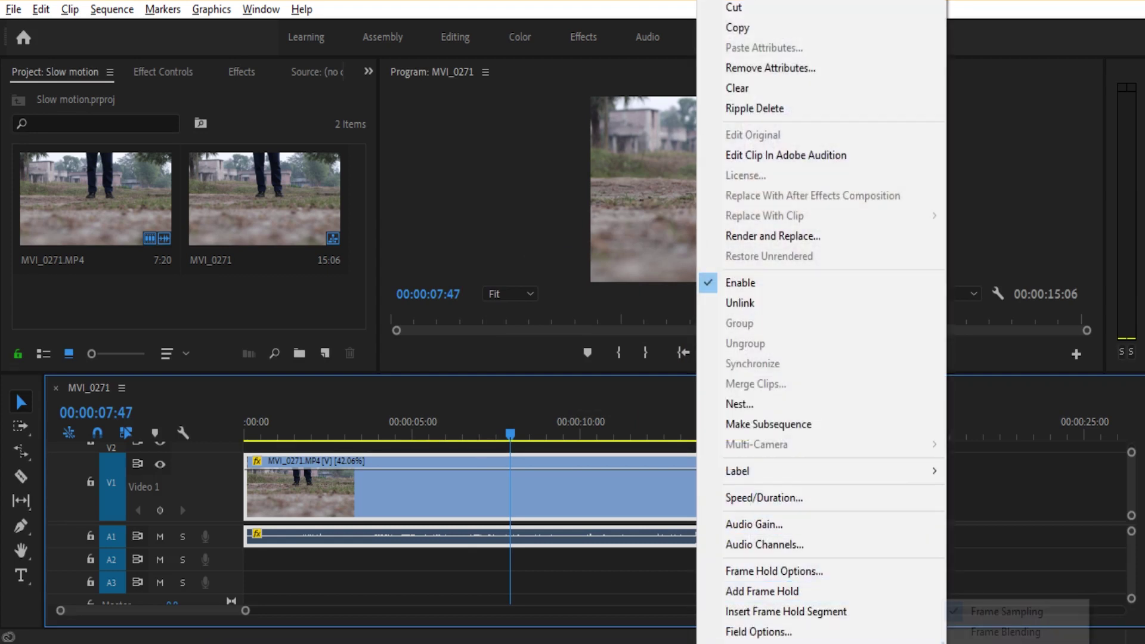
pyautogui.click(1005, 642)
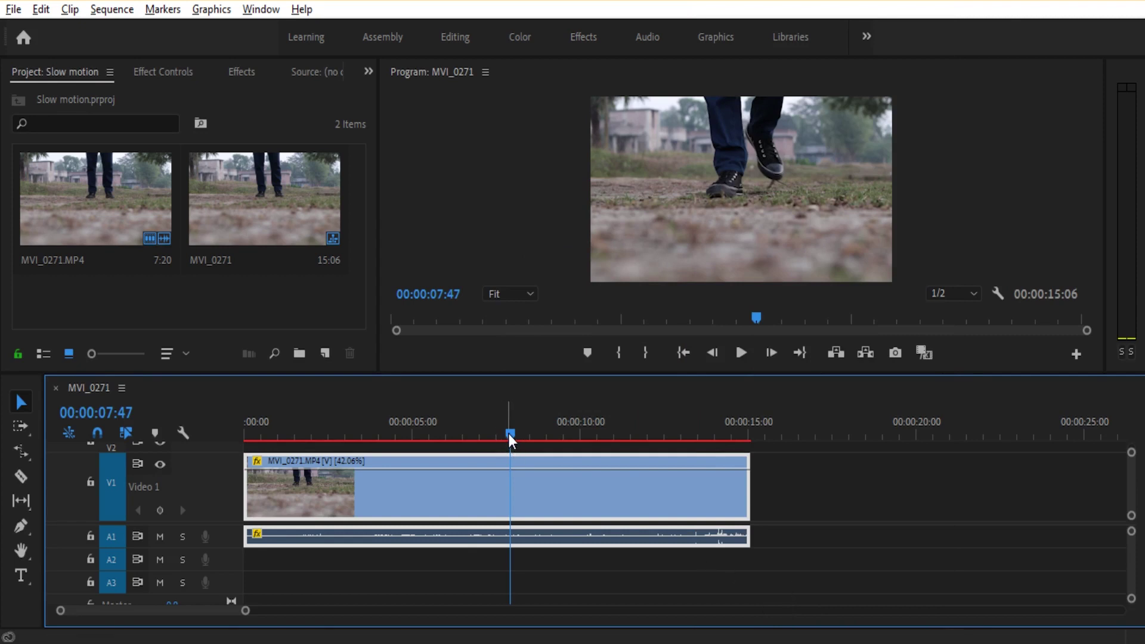
# Step: Play the slowed clip from 6:10 maximized, stopping at 10:01 and restoring the workspace
pyautogui.moveTo(510, 434); pyautogui.dragTo(522, 453)
pyautogui.click(452, 435)
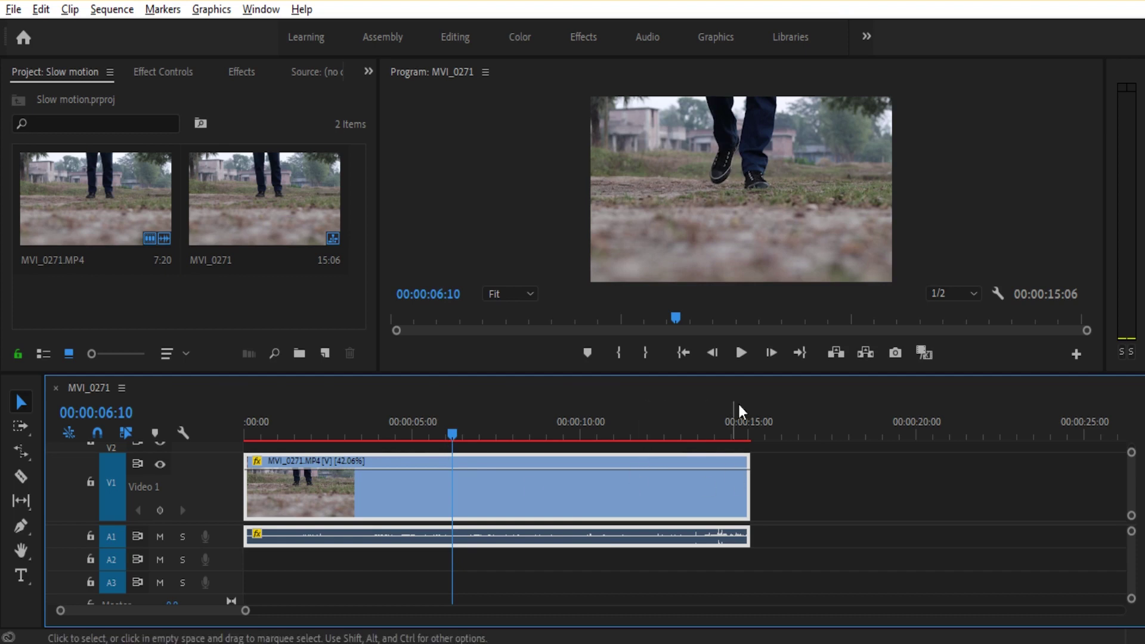
pyautogui.click(557, 296)
pyautogui.press('space')
pyautogui.press('`')
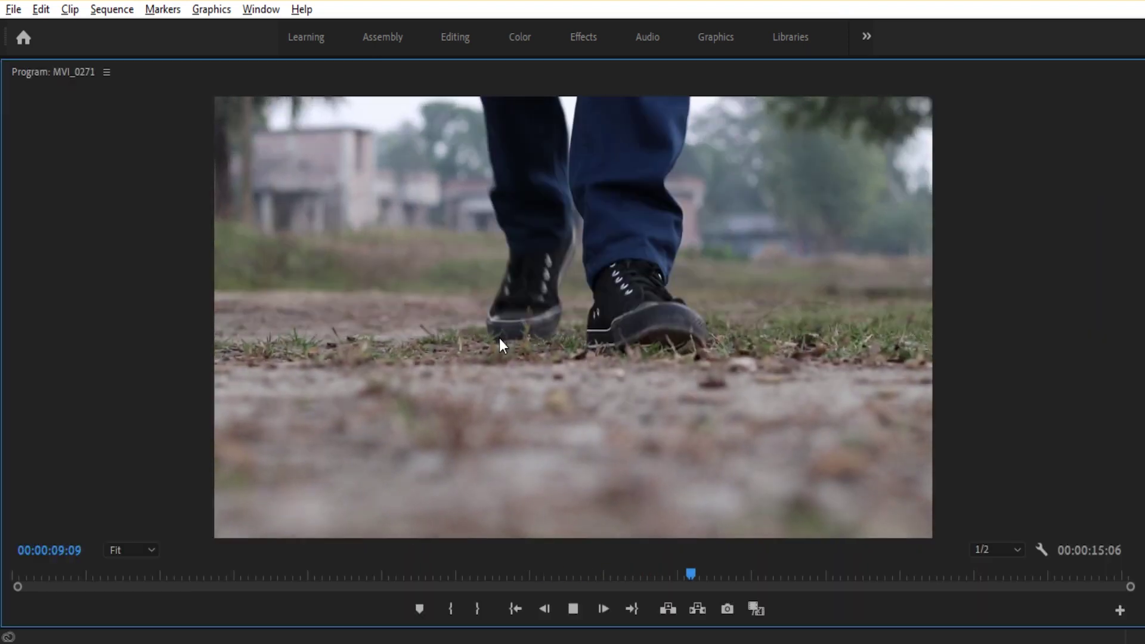
pyautogui.press('space')
pyautogui.press('`')
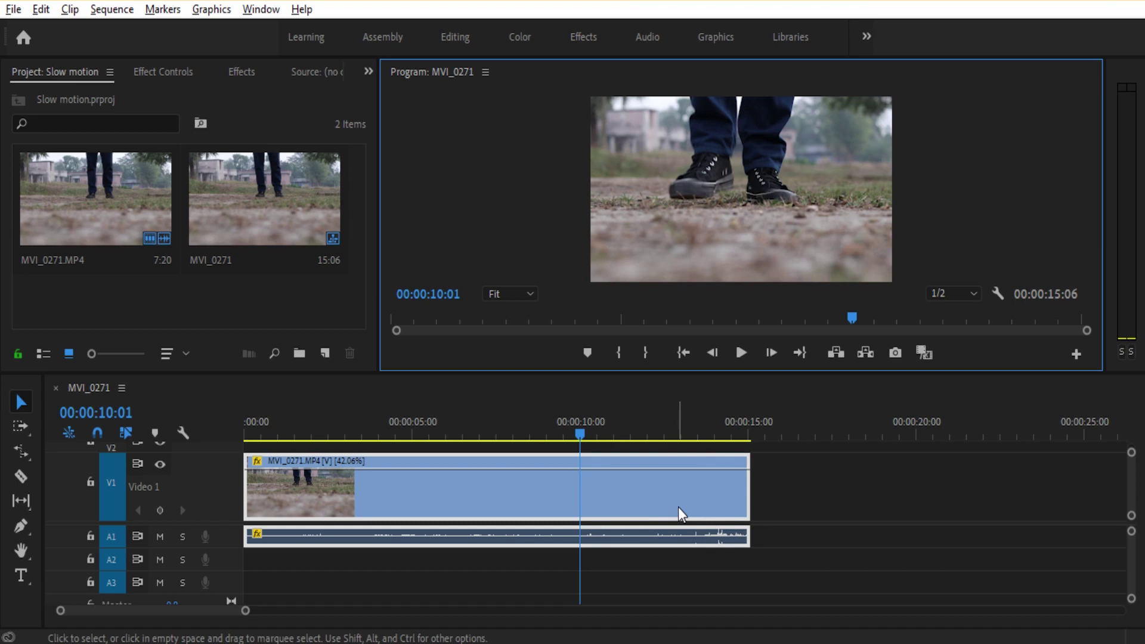
# Step: Move the monitor/timeline divider up so the timeline fills most of the window, then focus the timeline
pyautogui.moveTo(696, 374)
pyautogui.mouseDown()
pyautogui.moveTo(695, 294)
pyautogui.moveTo(701, 347)
pyautogui.mouseUp()
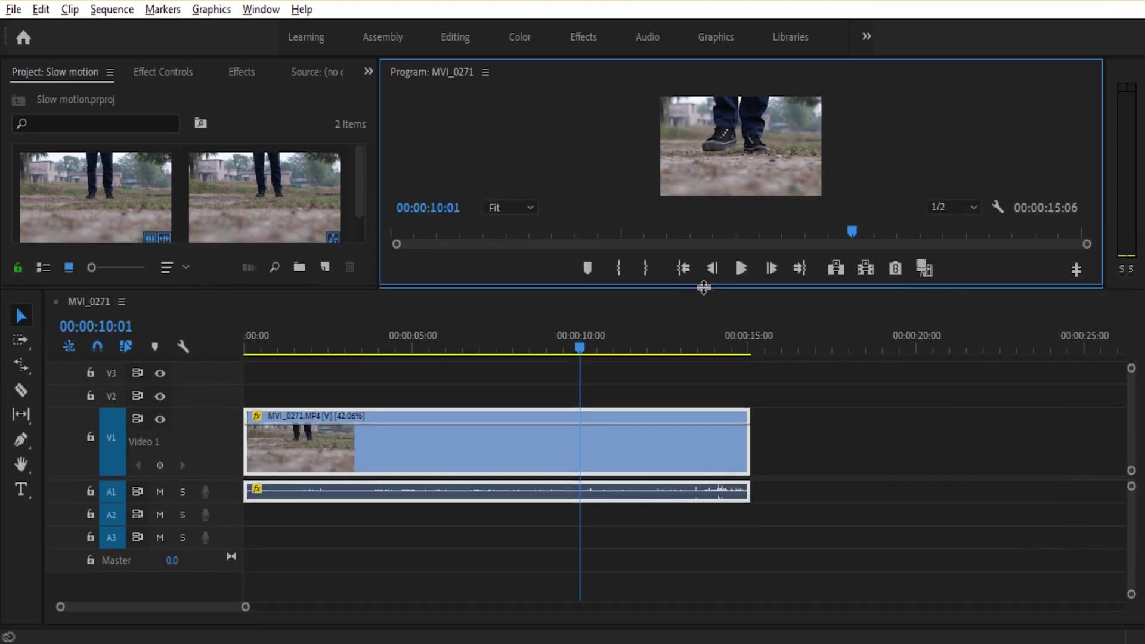
pyautogui.moveTo(700, 347); pyautogui.dragTo(728, 361)
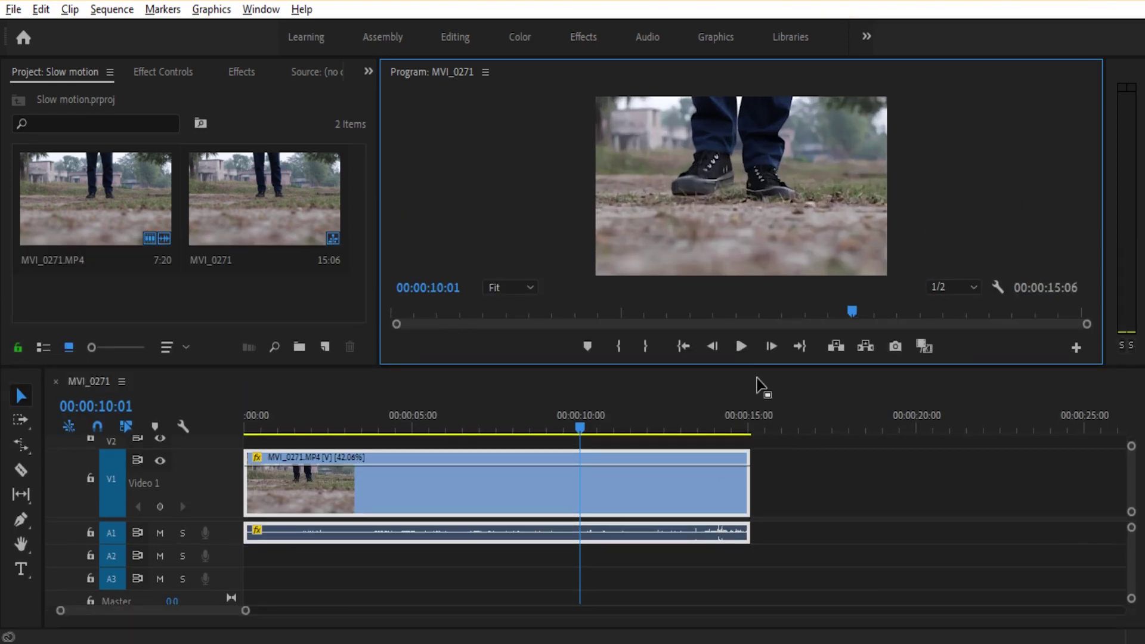
pyautogui.moveTo(758, 366); pyautogui.dragTo(759, 208)
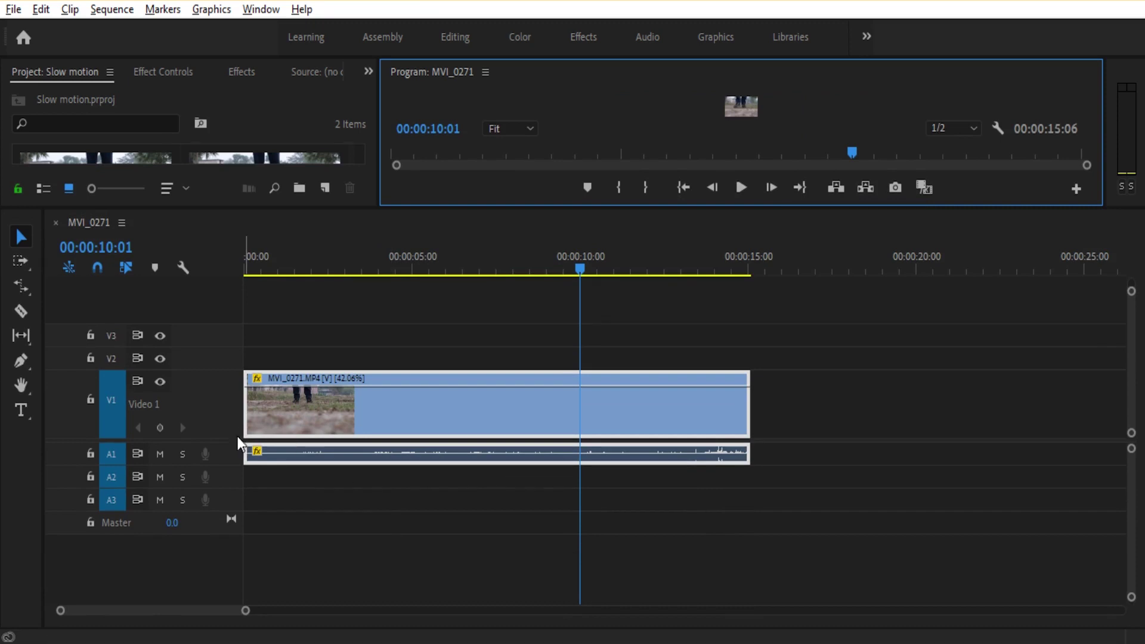
pyautogui.click(214, 406)
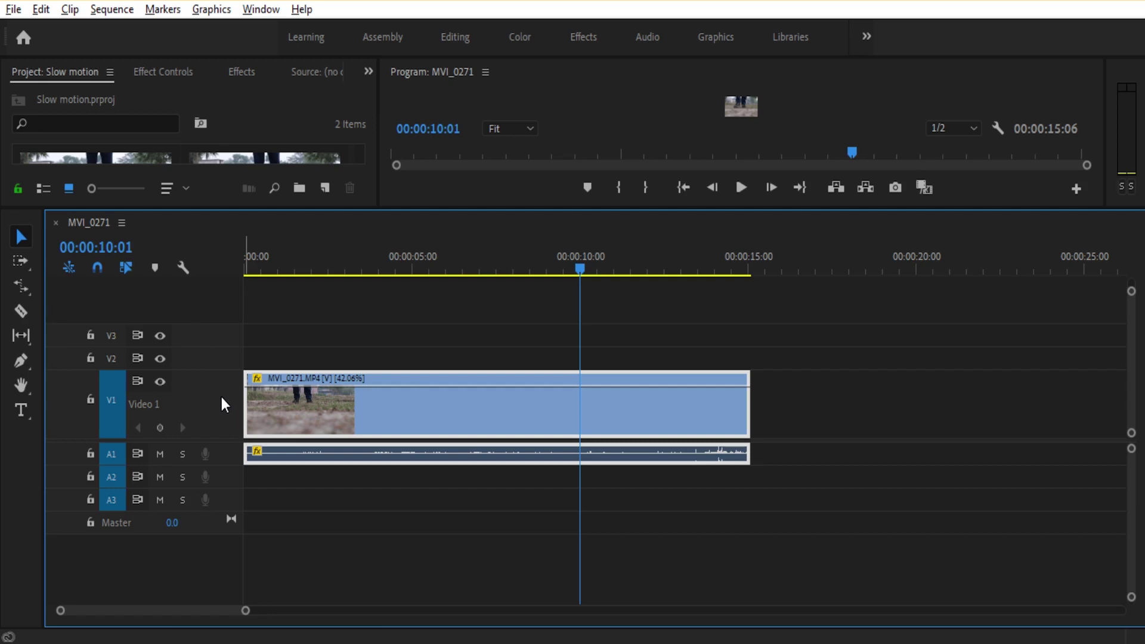
# Step: Alt-scroll over the V1 header to enlarge the Video 1 track and its walking-clip thumbnail
pyautogui.scroll(-1, 220, 394)
pyautogui.scroll(3, 220, 395)
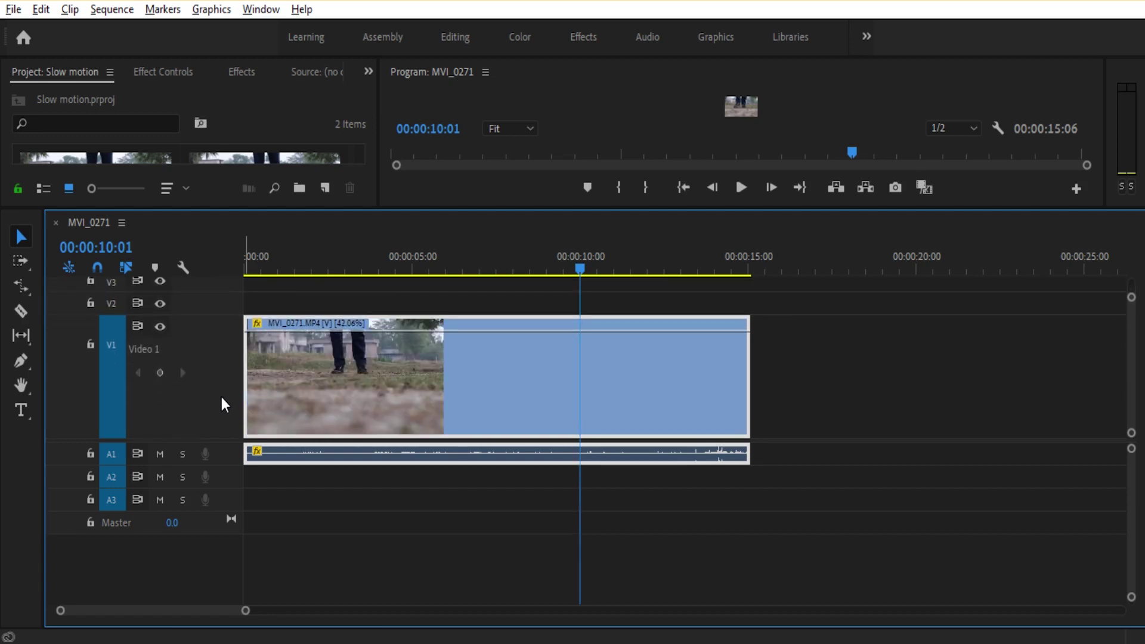
pyautogui.scroll(-1, 220, 395)
pyautogui.scroll(-1, 221, 400)
pyautogui.scroll(-1, 220, 399)
pyautogui.scroll(-2, 221, 400)
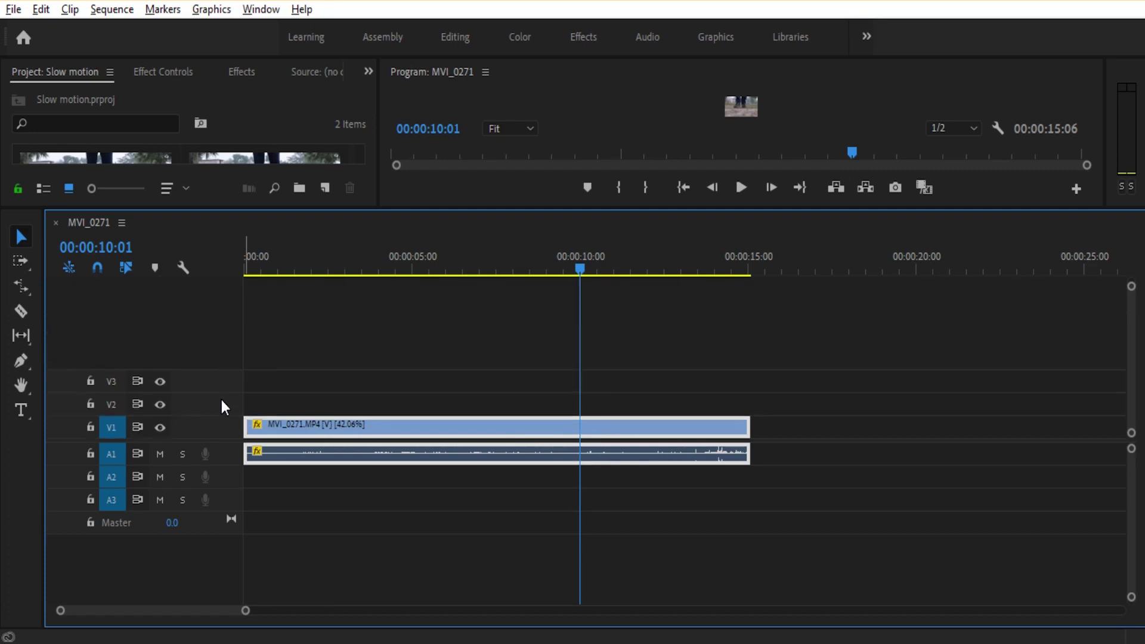
pyautogui.scroll(1, 221, 400)
pyautogui.scroll(1, 221, 399)
pyautogui.press('alt')
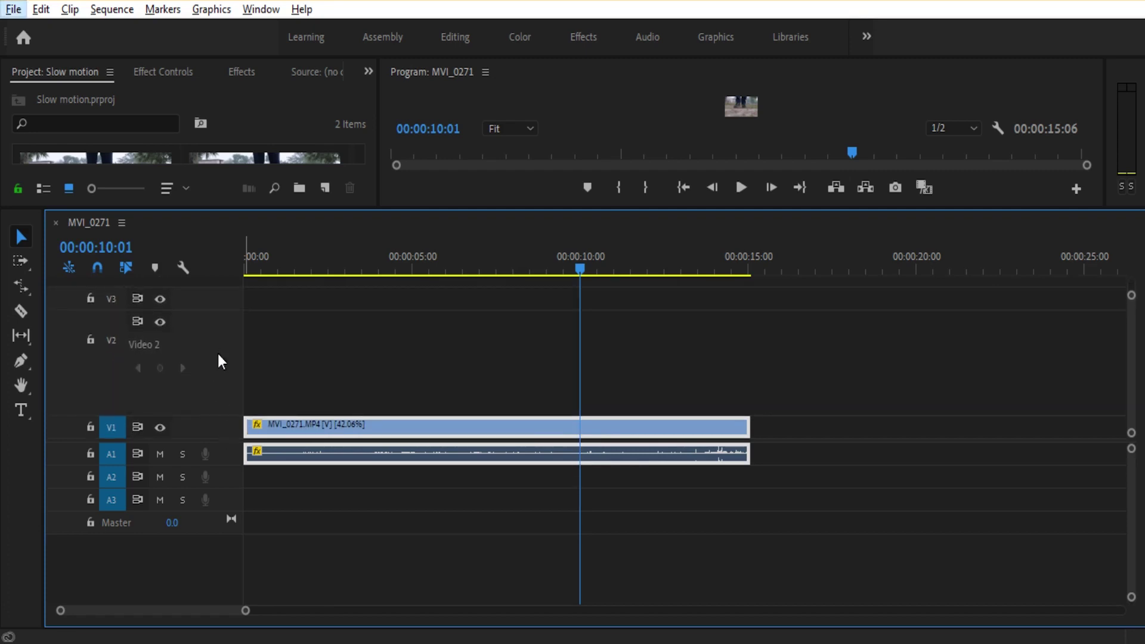
pyautogui.scroll(-1, 227, 373)
pyautogui.scroll(-1, 227, 373)
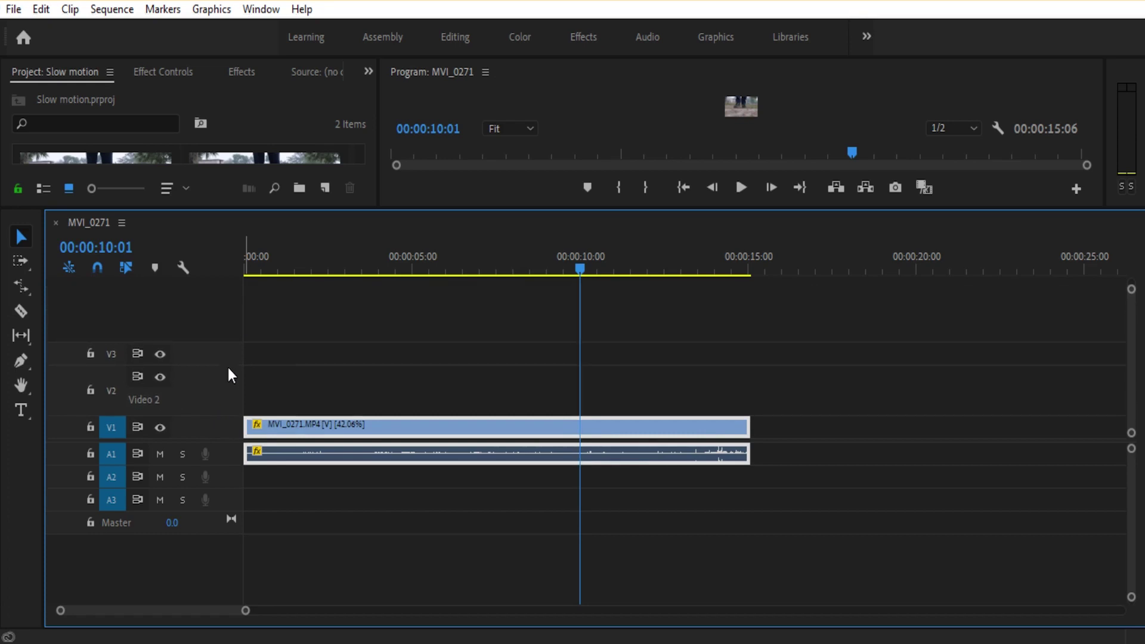
pyautogui.scroll(-1, 225, 394)
pyautogui.scroll(1, 224, 424)
pyautogui.scroll(1, 224, 423)
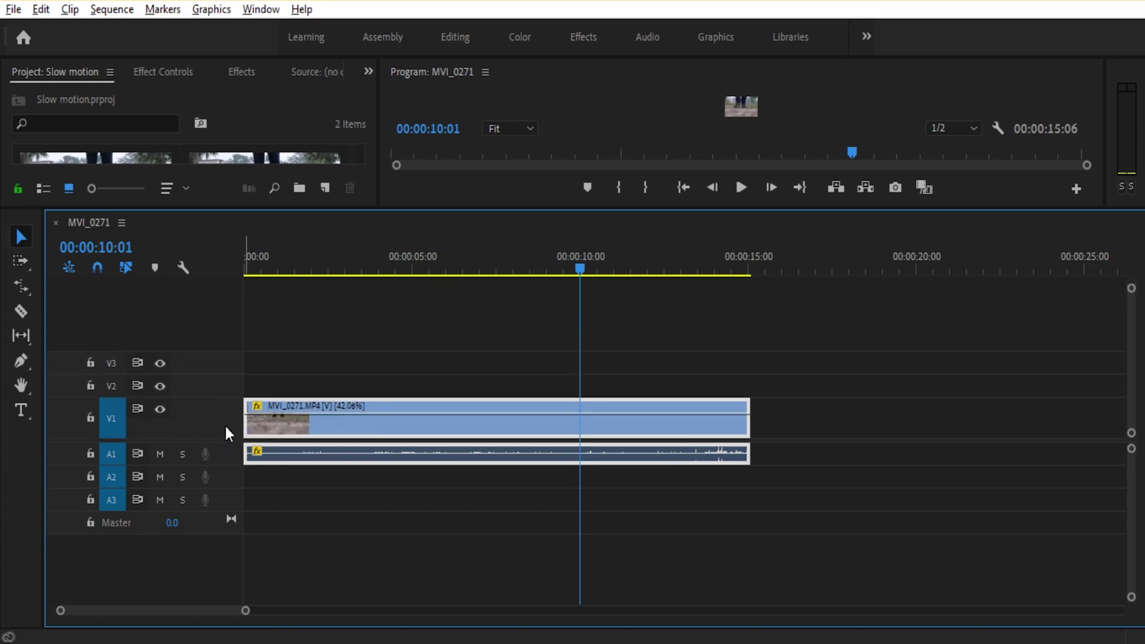
pyautogui.scroll(2, 225, 423)
pyautogui.scroll(1, 226, 425)
pyautogui.press('alt')
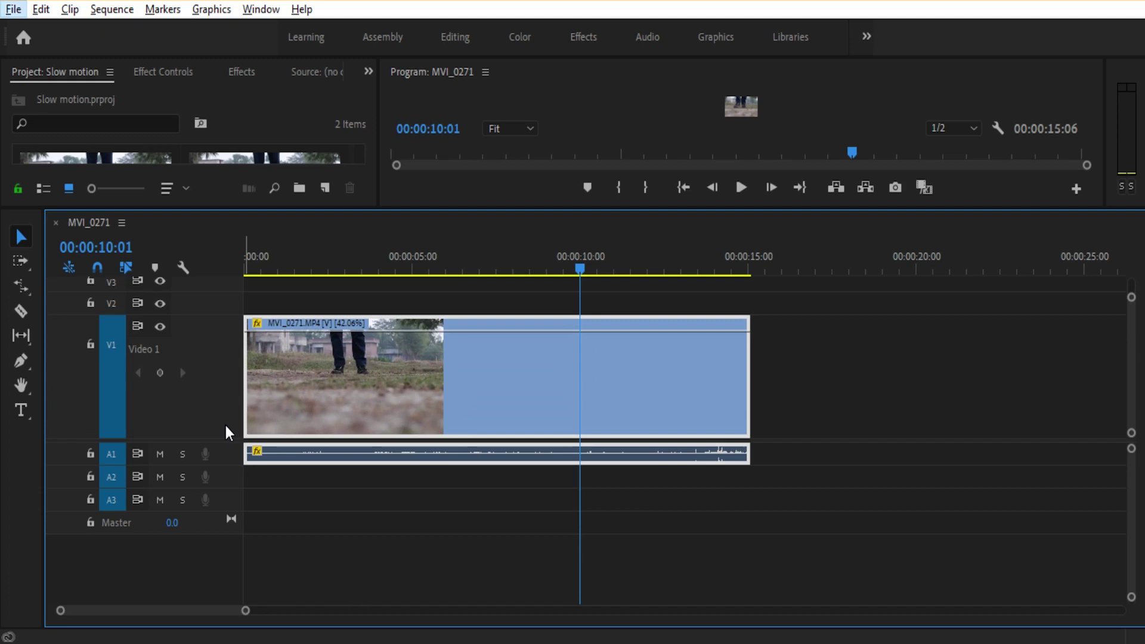
pyautogui.scroll(-1, 226, 425)
pyautogui.scroll(-1, 225, 425)
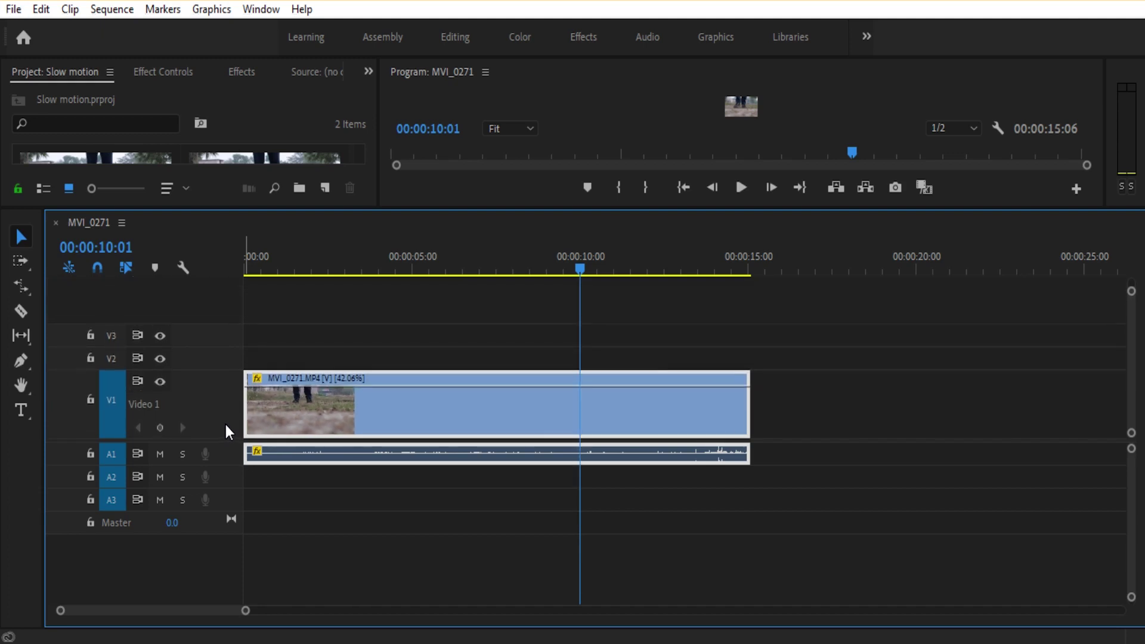
pyautogui.scroll(1, 224, 421)
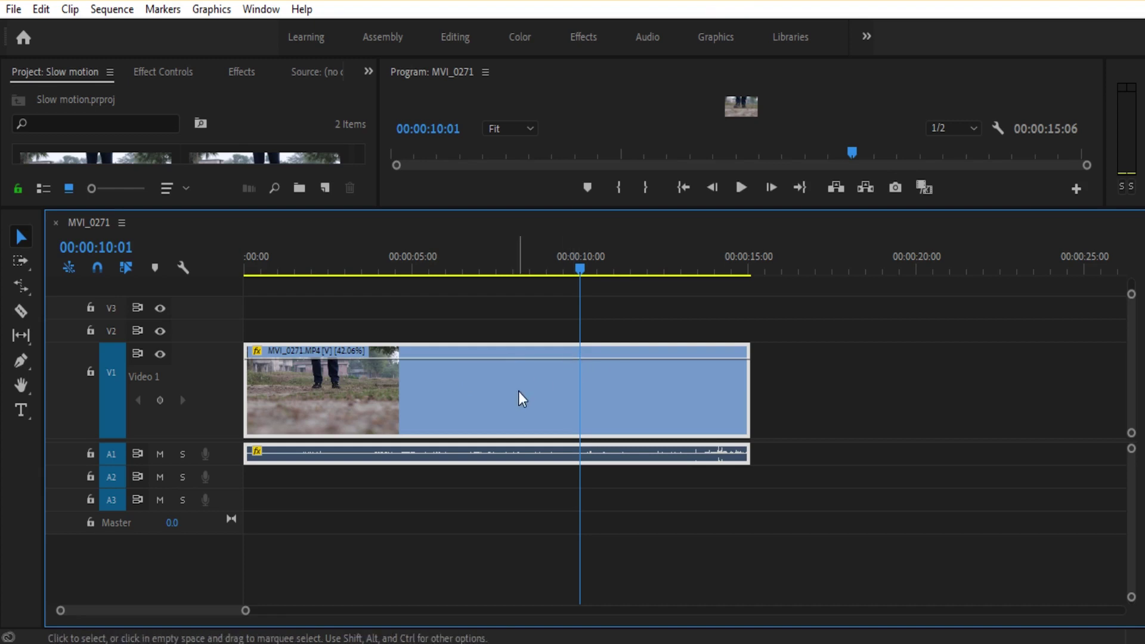
# Step: Switch the clip's keyframe display to Time Remapping > Speed to show its speed line
pyautogui.rightClick(629, 391)
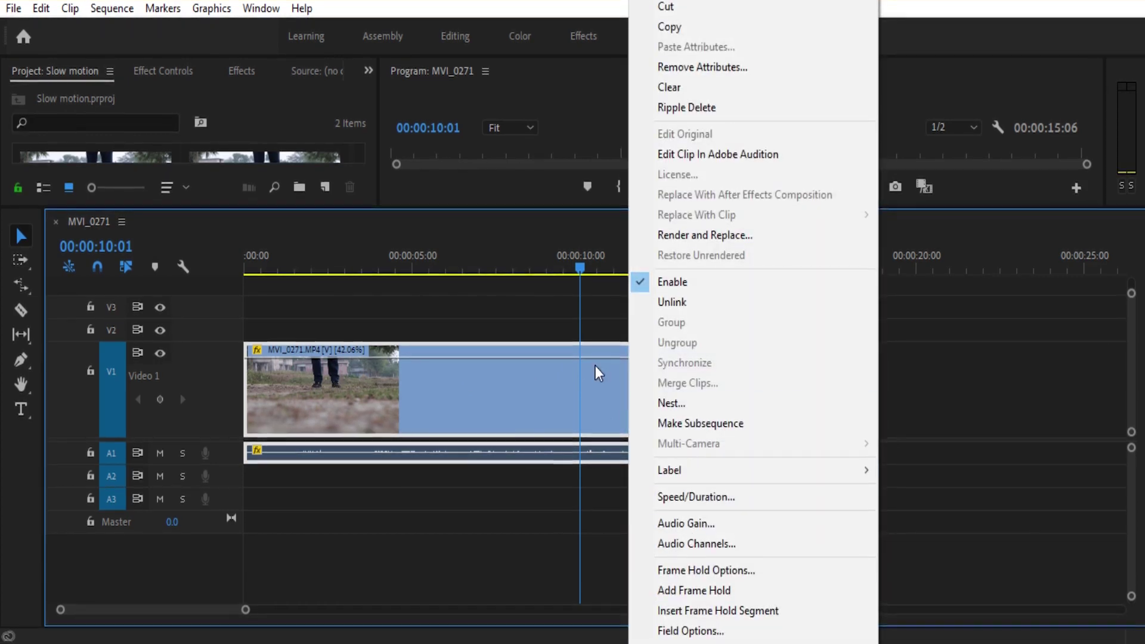
pyautogui.click(624, 382)
pyautogui.rightClick(624, 381)
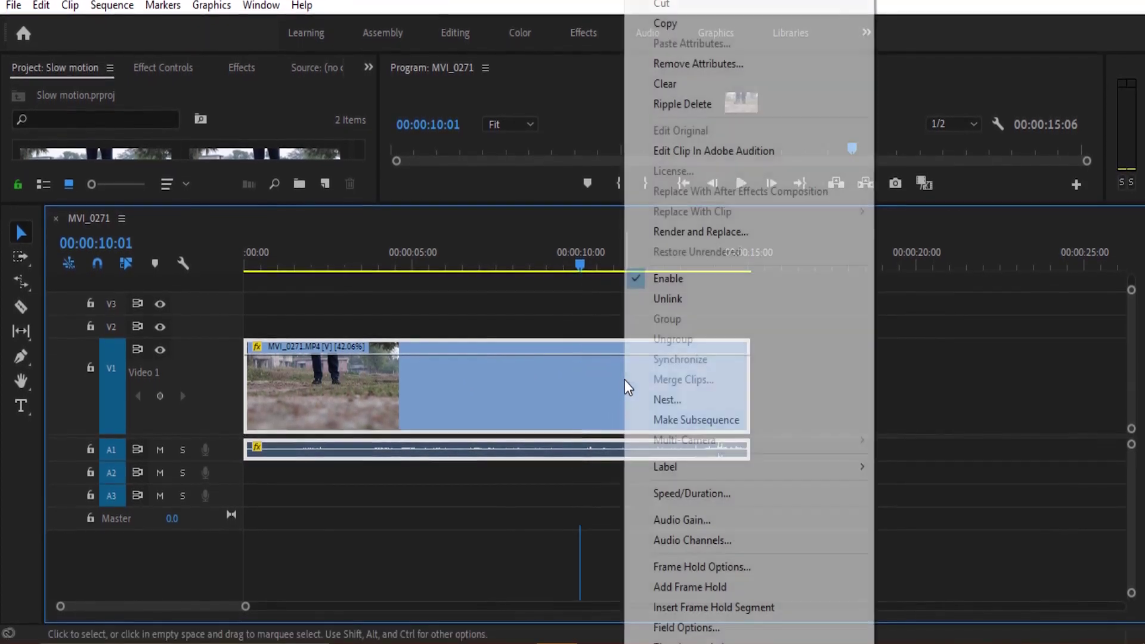
pyautogui.scroll(-5, 749, 322)
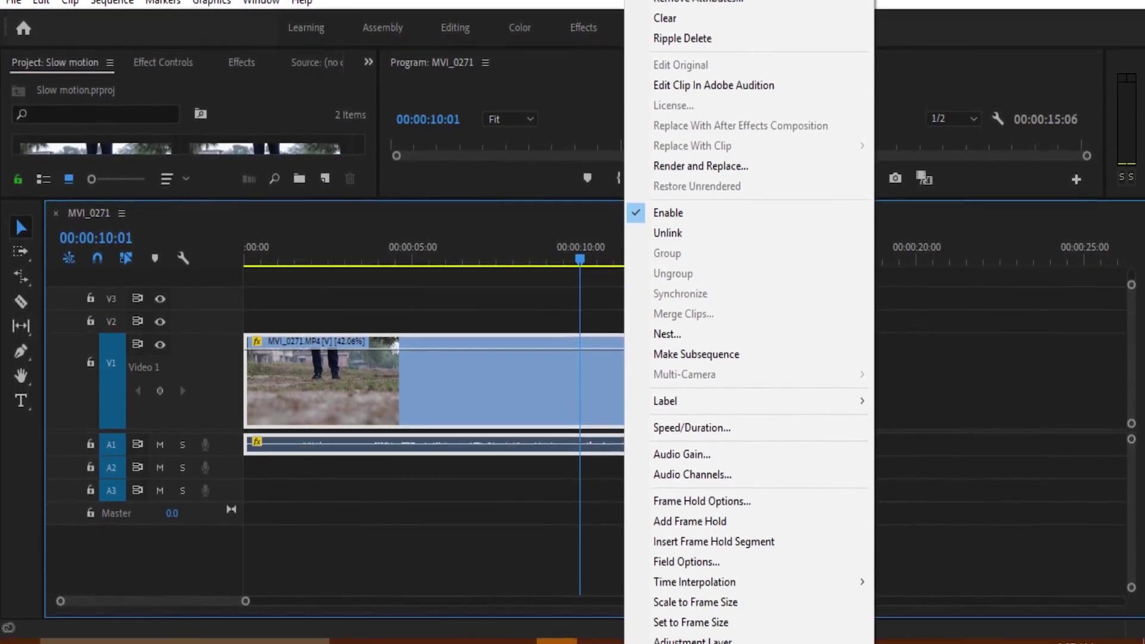
pyautogui.scroll(-2, 663, 641)
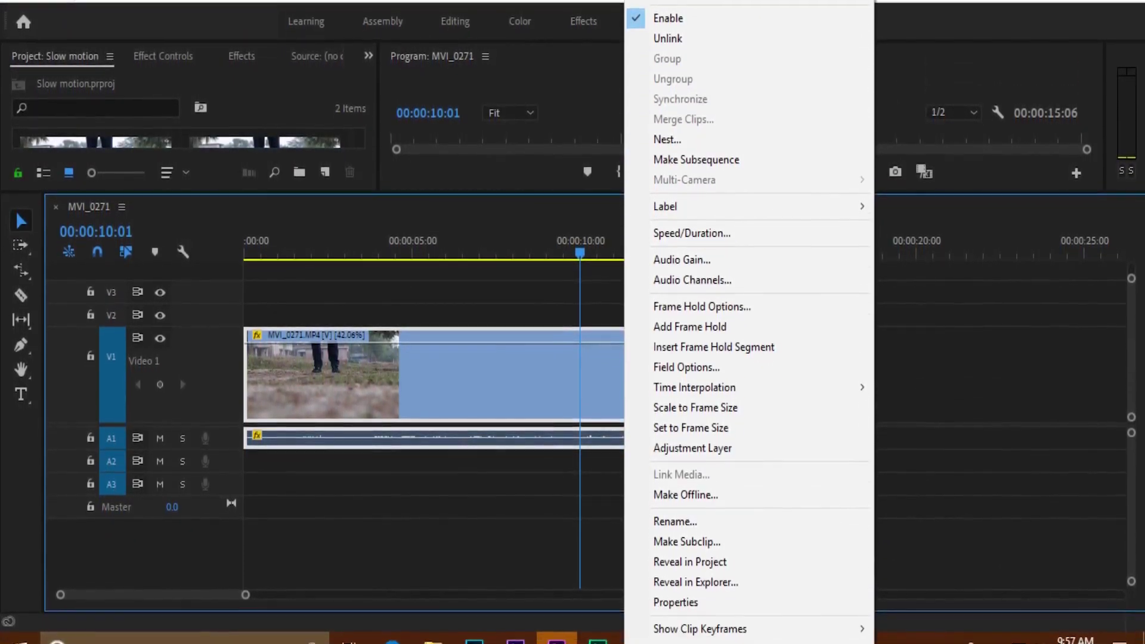
pyautogui.moveTo(664, 638)
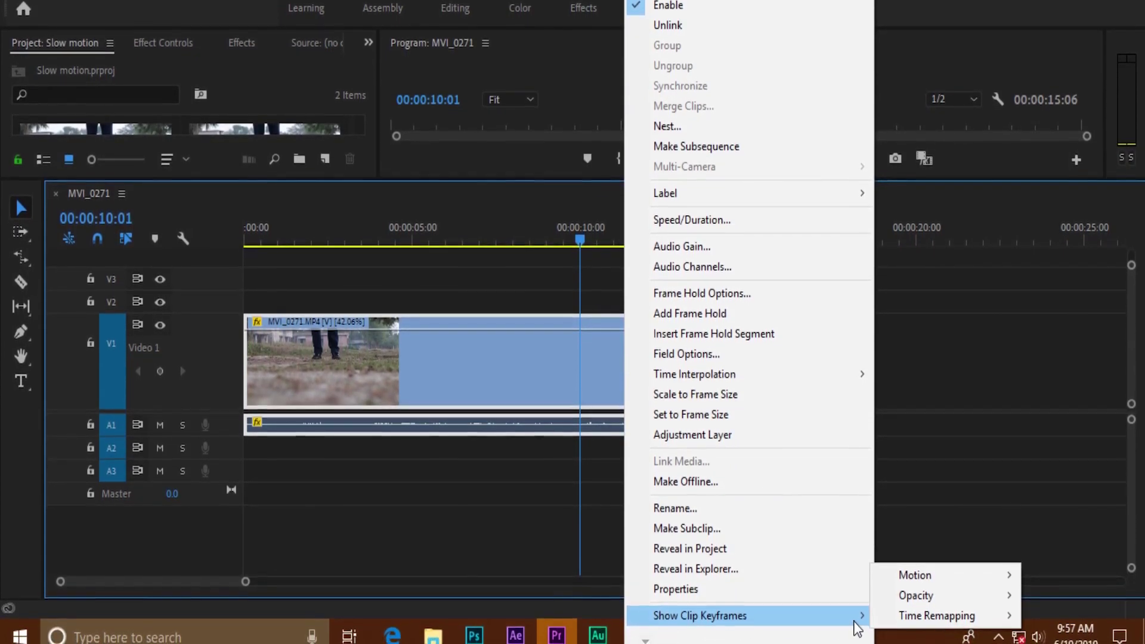
pyautogui.moveTo(909, 625)
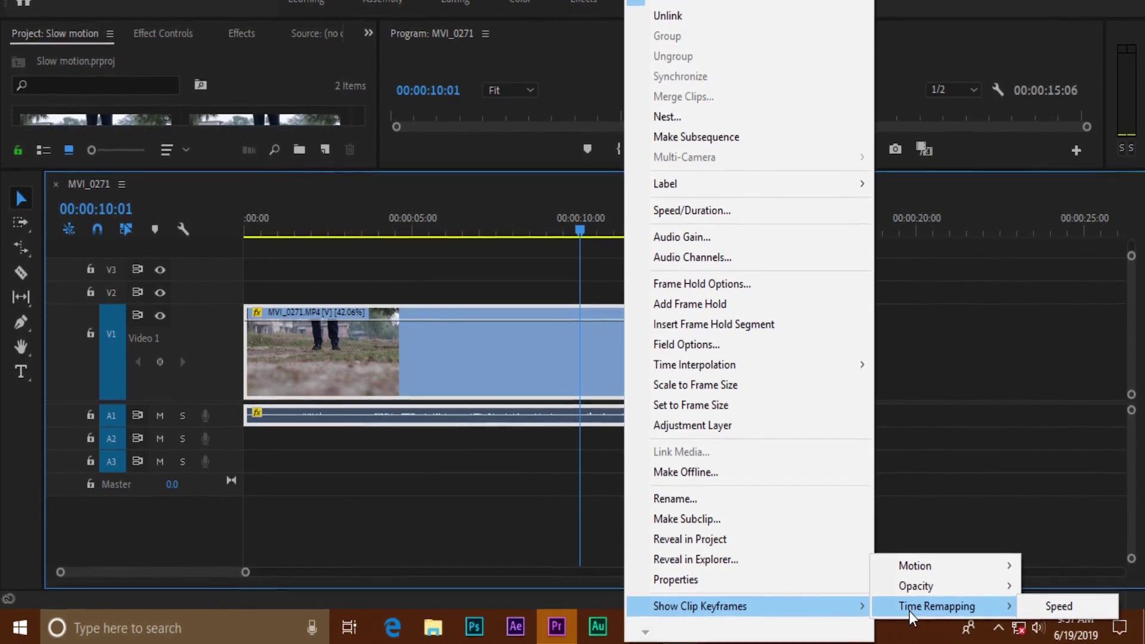
pyautogui.click(1070, 608)
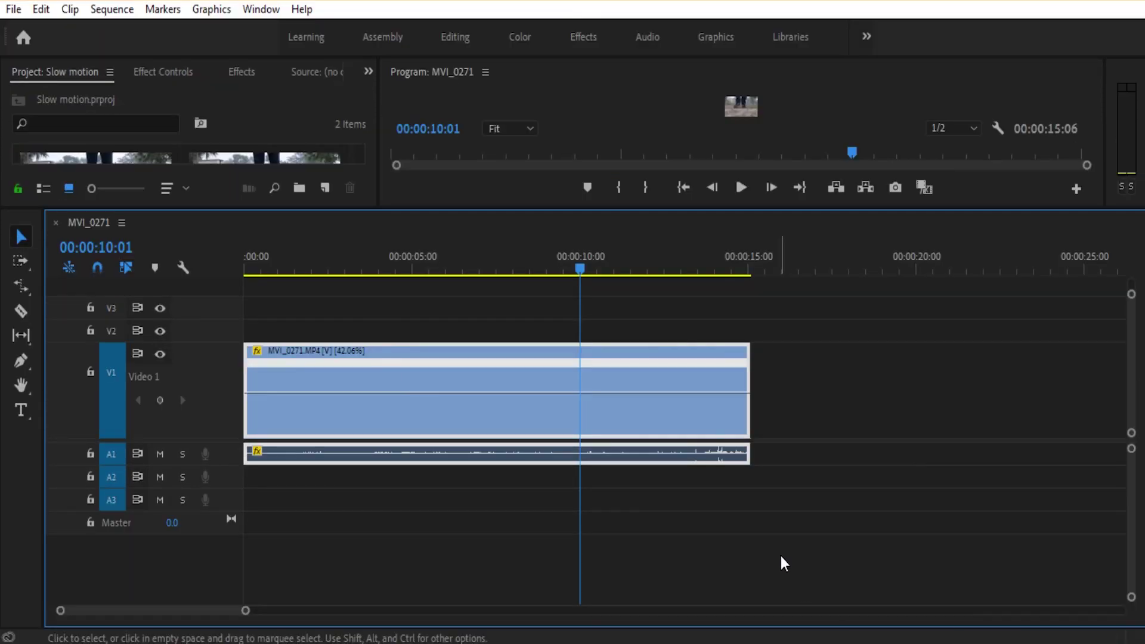
# Step: Check Speed/Duration and the Rate Stretch tool, then return to the Selection tool unchanged
pyautogui.hotkey('ctrl', 'r')
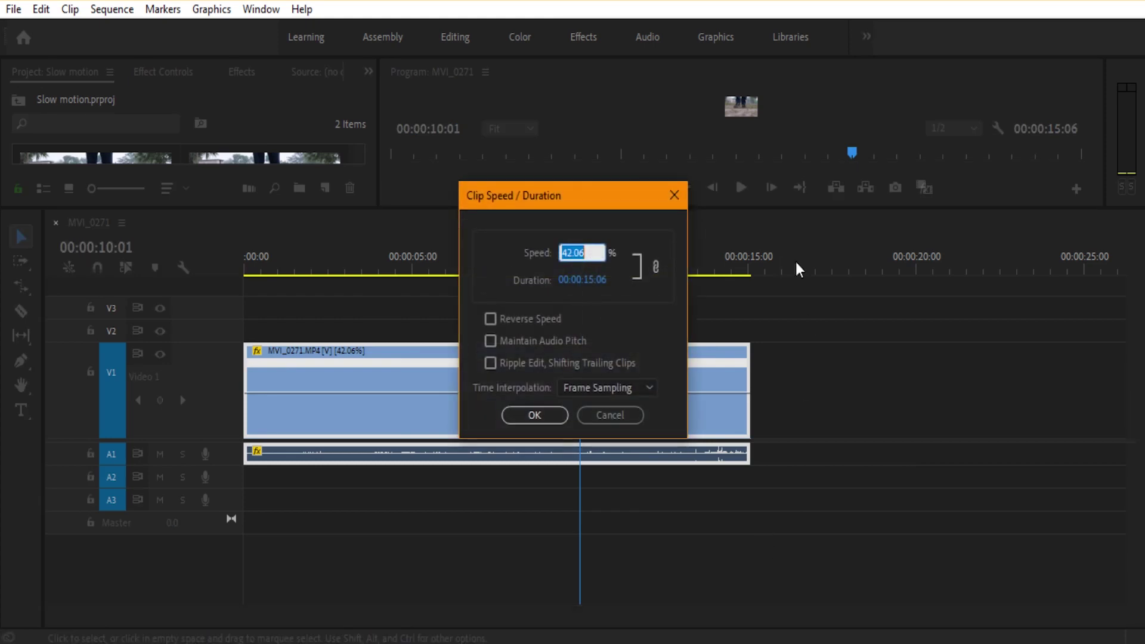
pyautogui.click(670, 197)
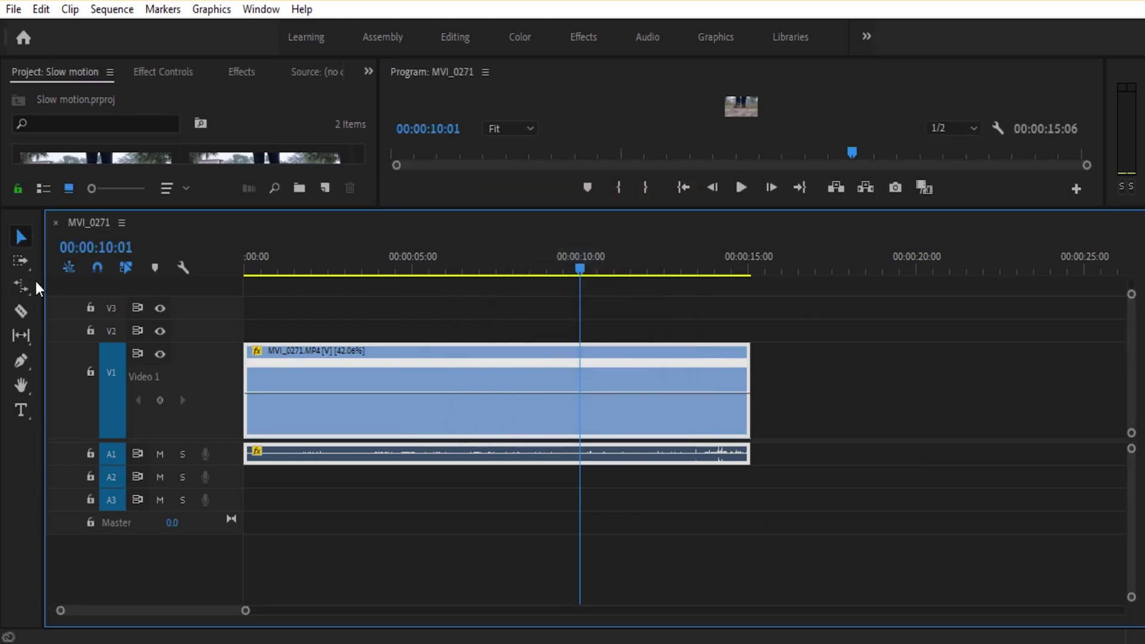
pyautogui.click(22, 286)
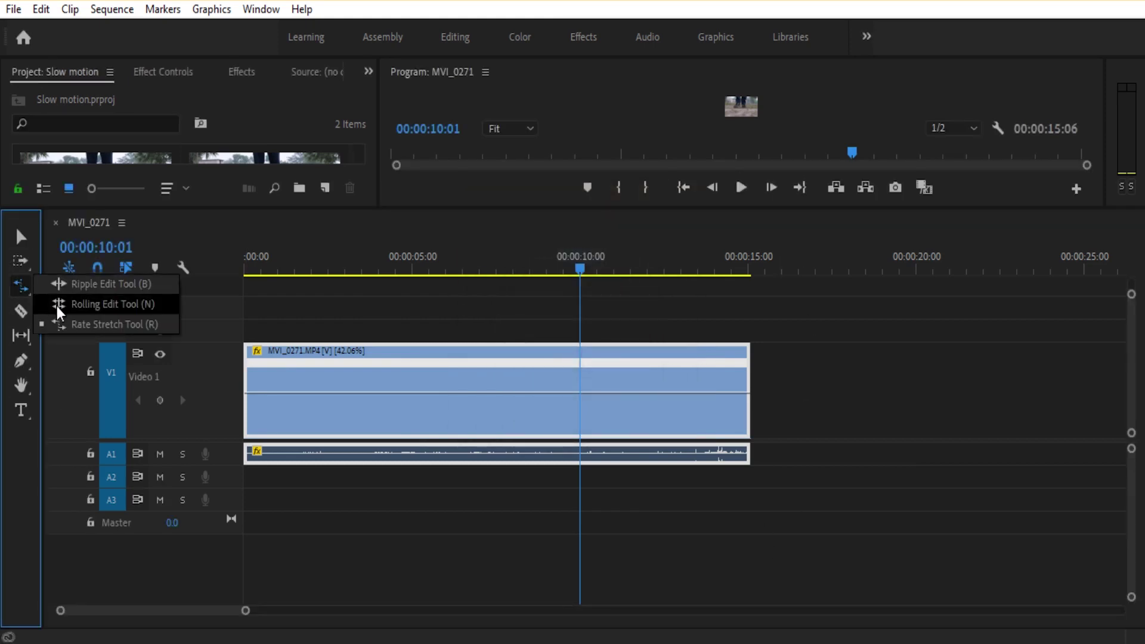
pyautogui.click(115, 324)
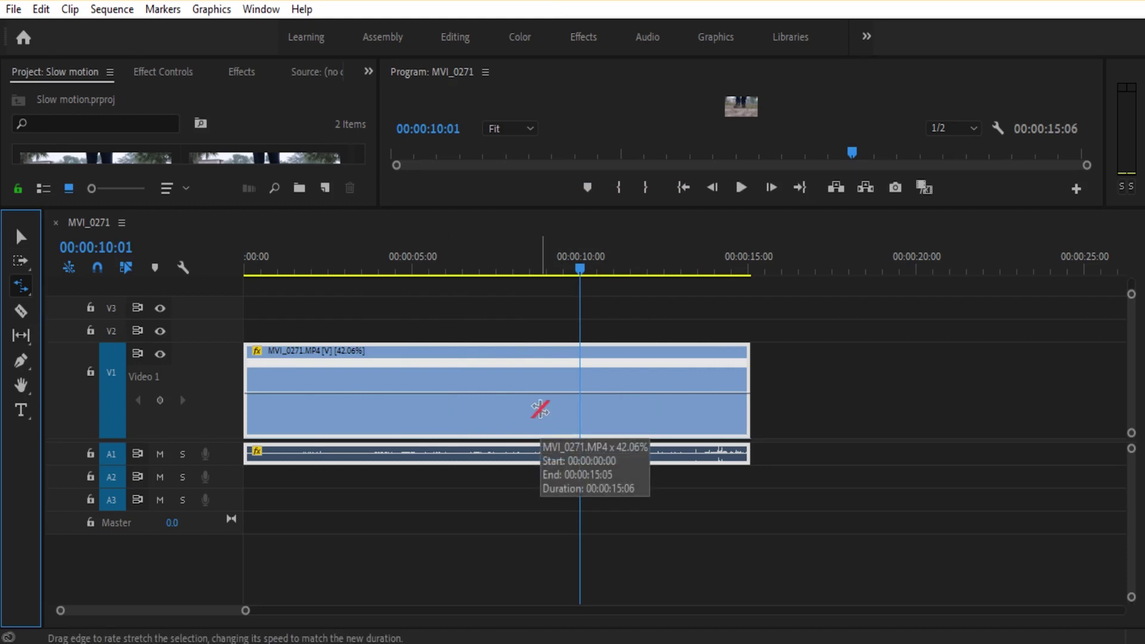
pyautogui.press('v')
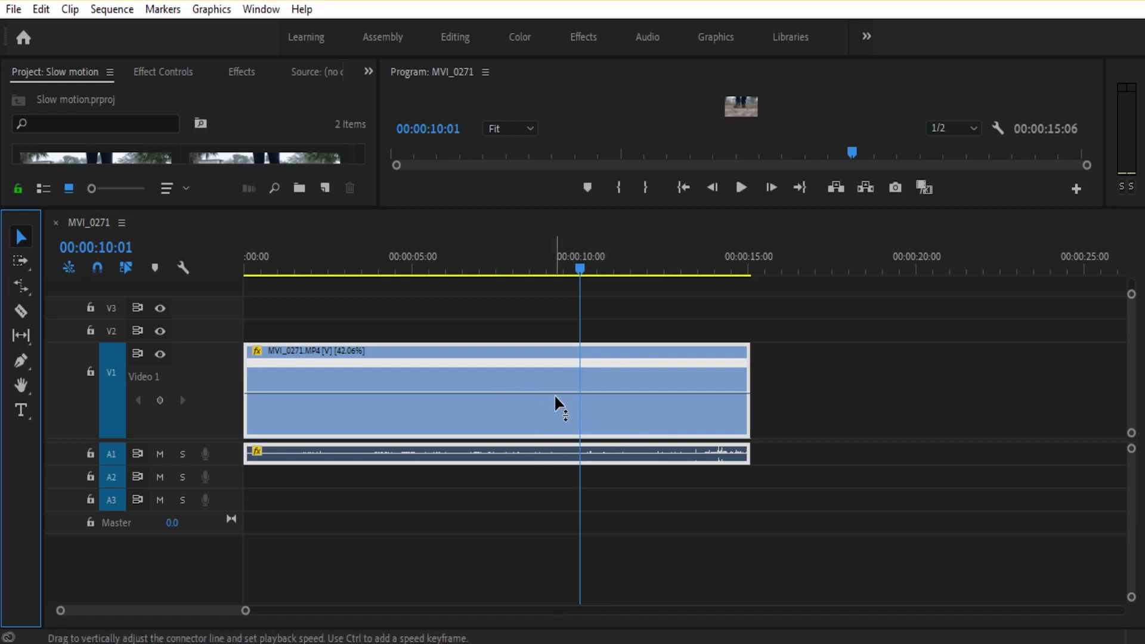
# Step: Add a speed keyframe near 11 seconds and drag the speed line to about 163%, then 145%
pyautogui.moveTo(554, 391); pyautogui.dragTo(553, 388)
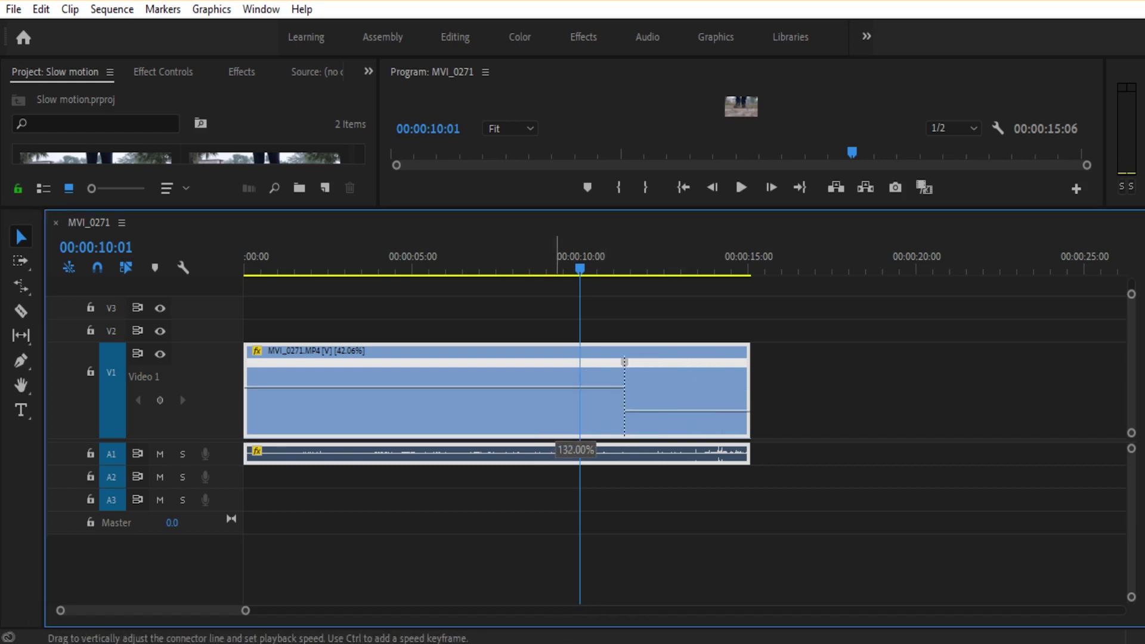
pyautogui.moveTo(624, 362); pyautogui.dragTo(561, 362)
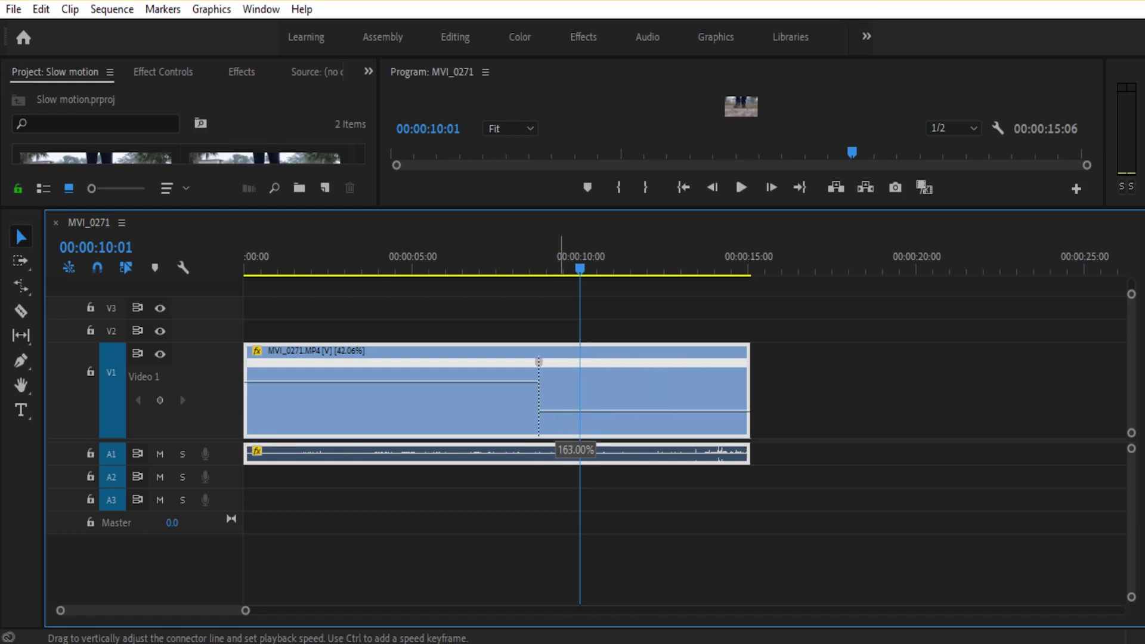
pyautogui.moveTo(576, 411); pyautogui.dragTo(555, 343)
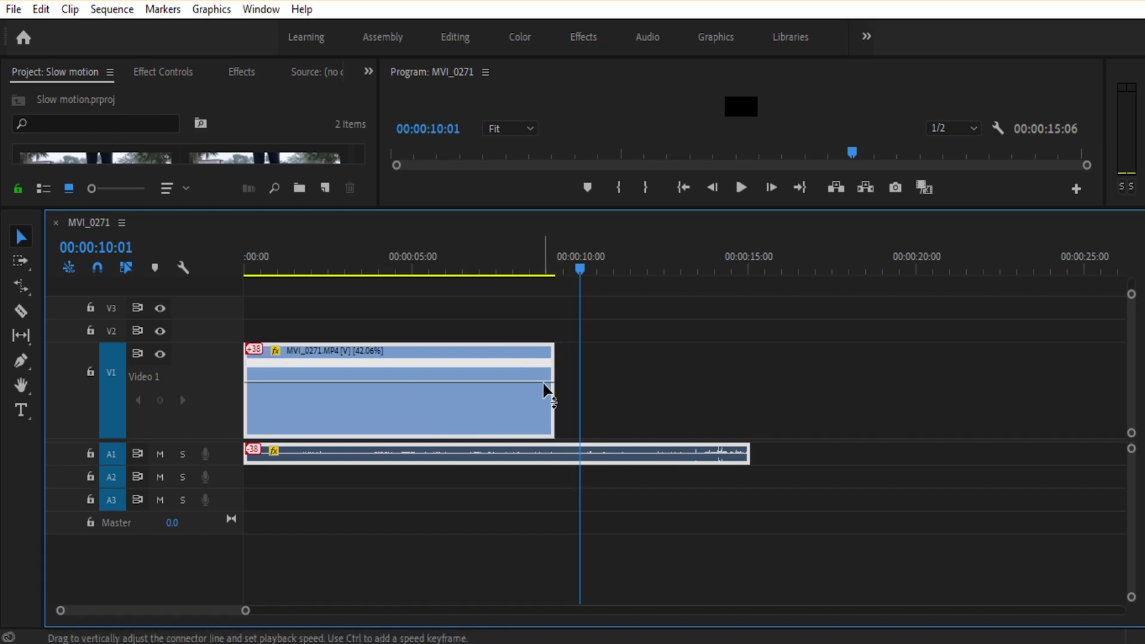
pyautogui.moveTo(545, 388); pyautogui.dragTo(566, 392)
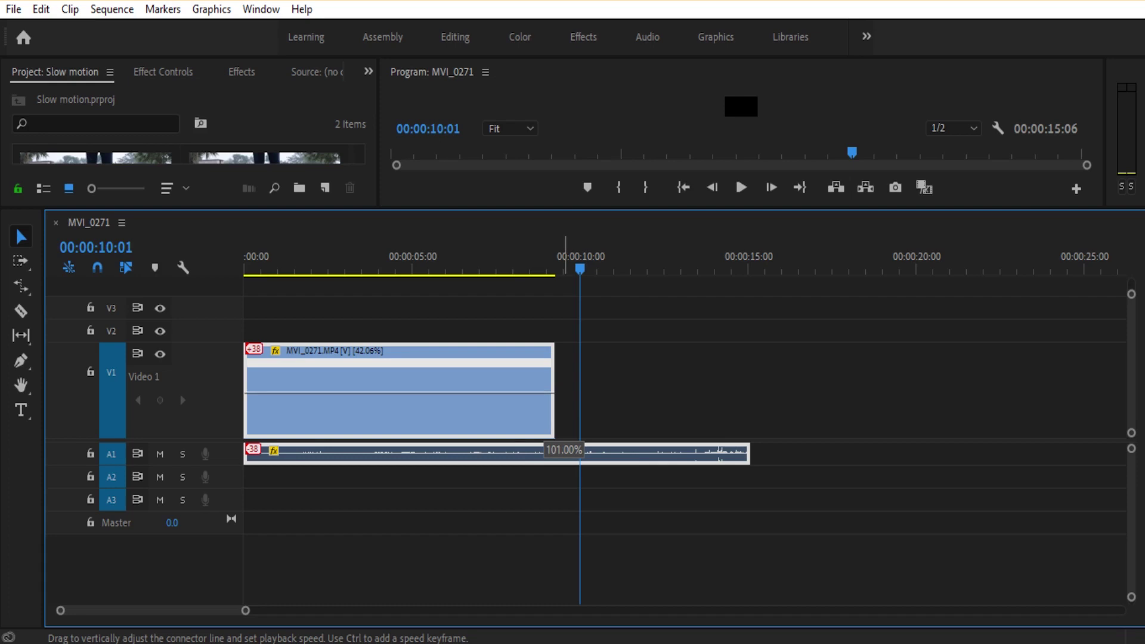
pyautogui.moveTo(565, 393); pyautogui.dragTo(565, 398)
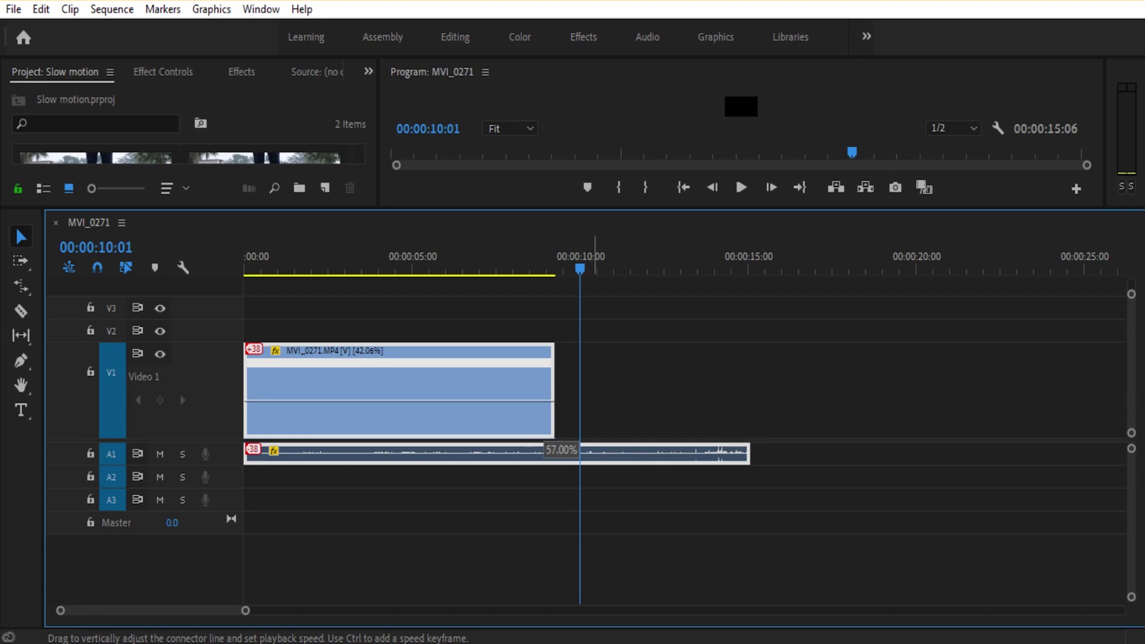
pyautogui.moveTo(565, 399); pyautogui.dragTo(565, 400)
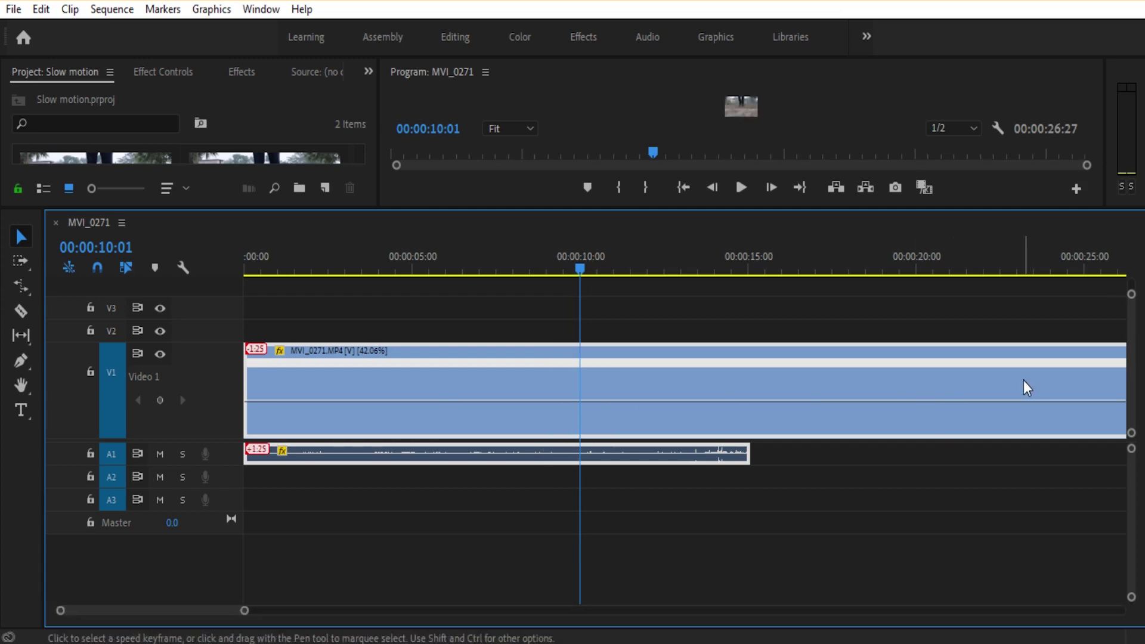
# Step: Undo the last change, then drag the speed line through 13% and 35% down to 5.06%
pyautogui.hotkey('ctrl', 'z')
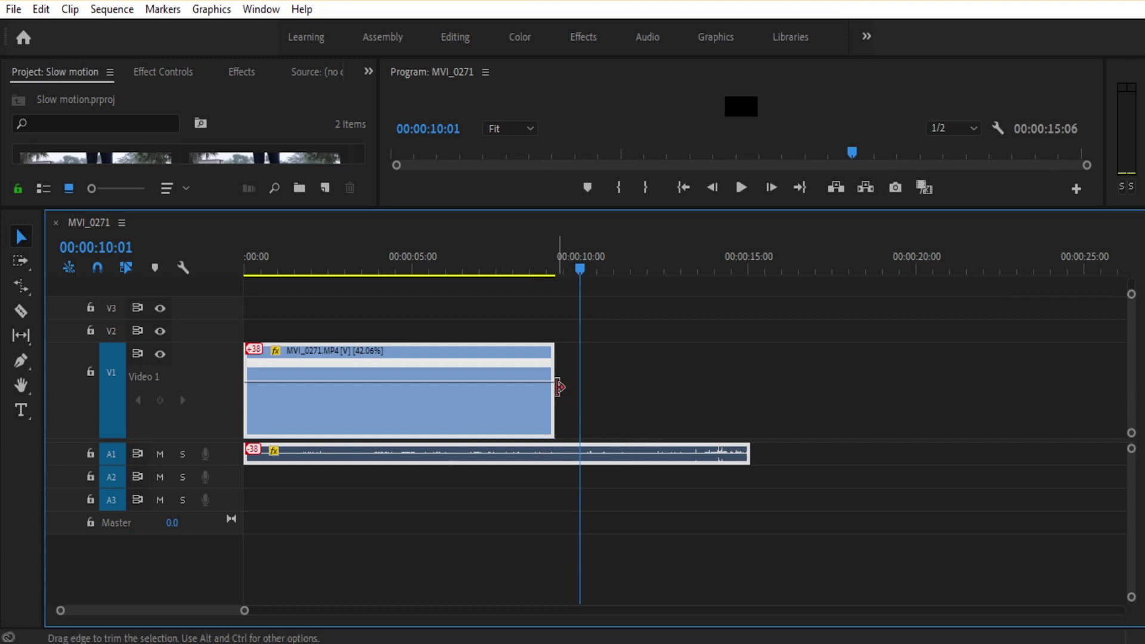
pyautogui.moveTo(546, 387); pyautogui.dragTo(546, 395)
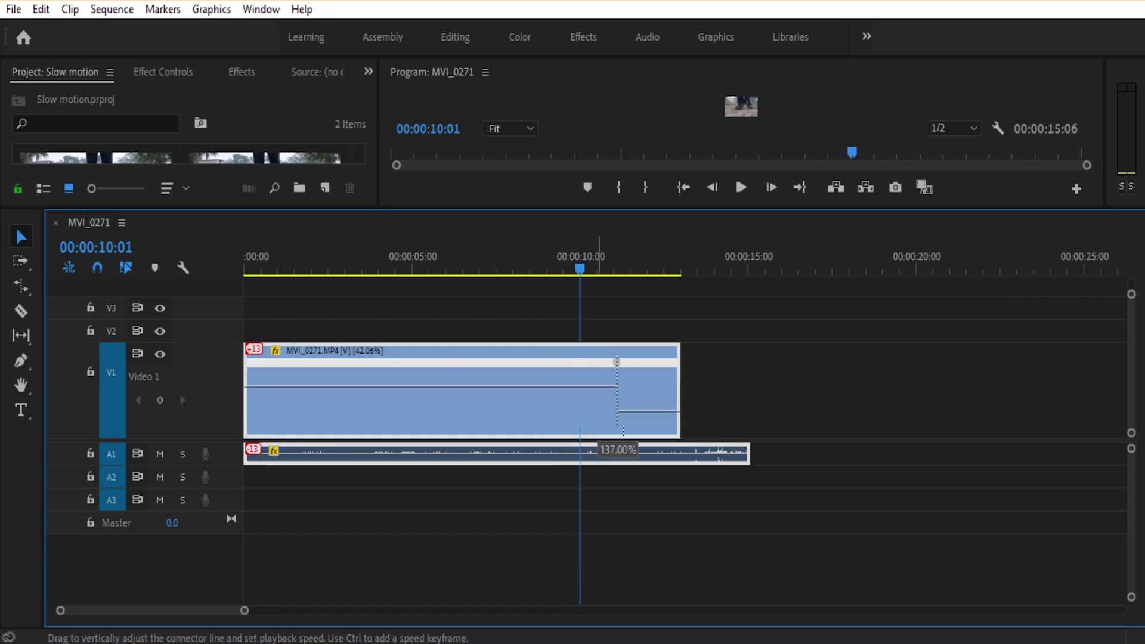
pyautogui.moveTo(593, 389); pyautogui.dragTo(598, 376)
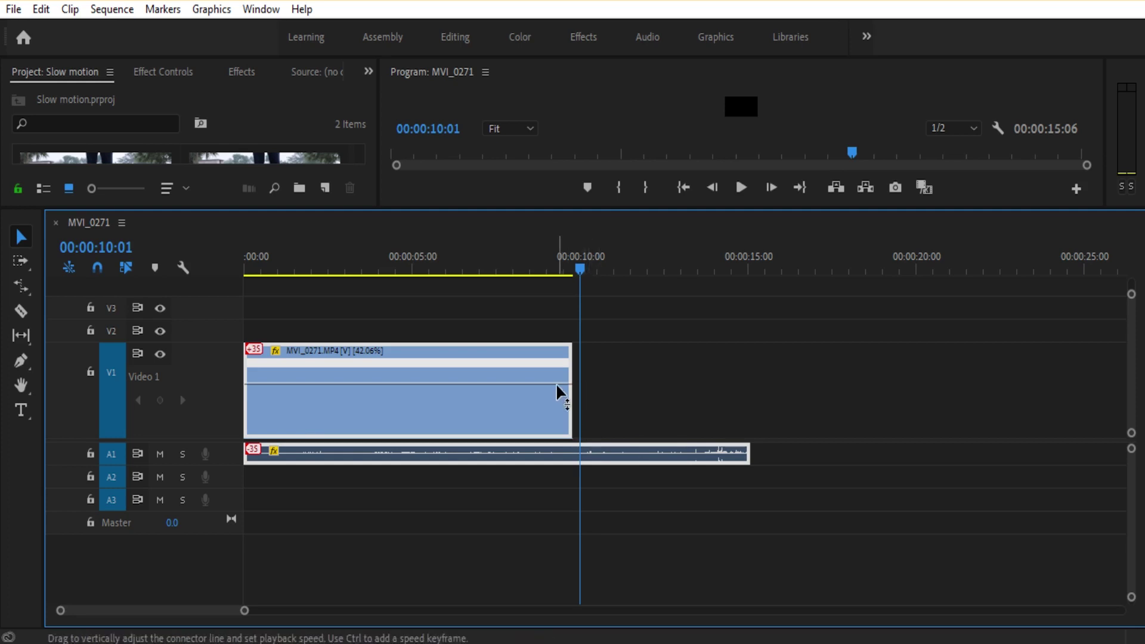
pyautogui.moveTo(559, 392); pyautogui.dragTo(559, 405)
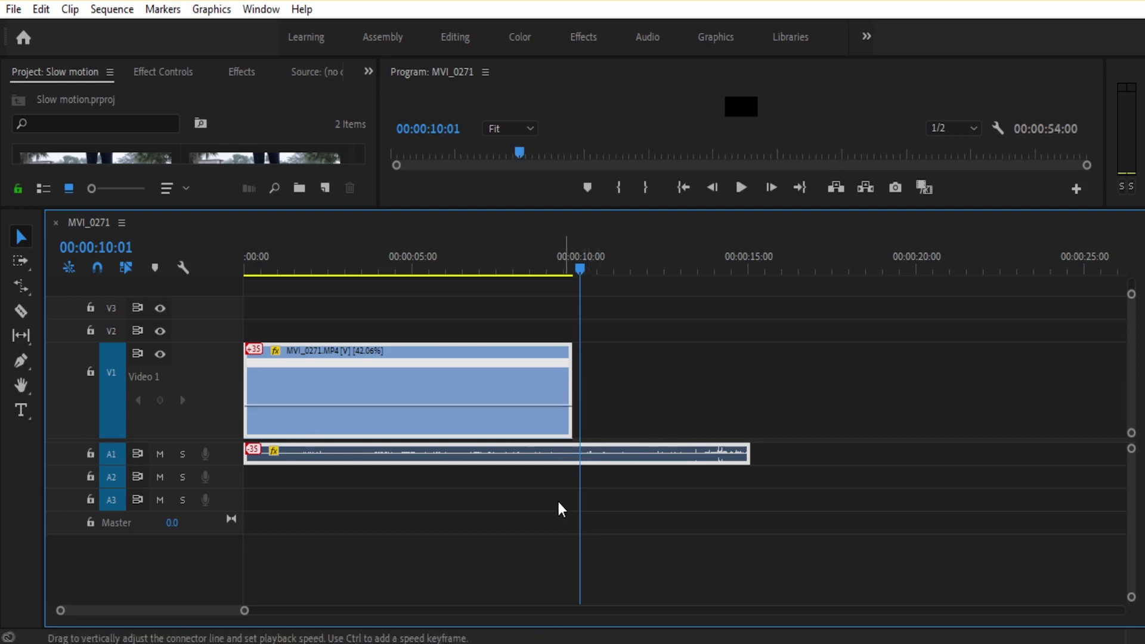
pyautogui.click(628, 91)
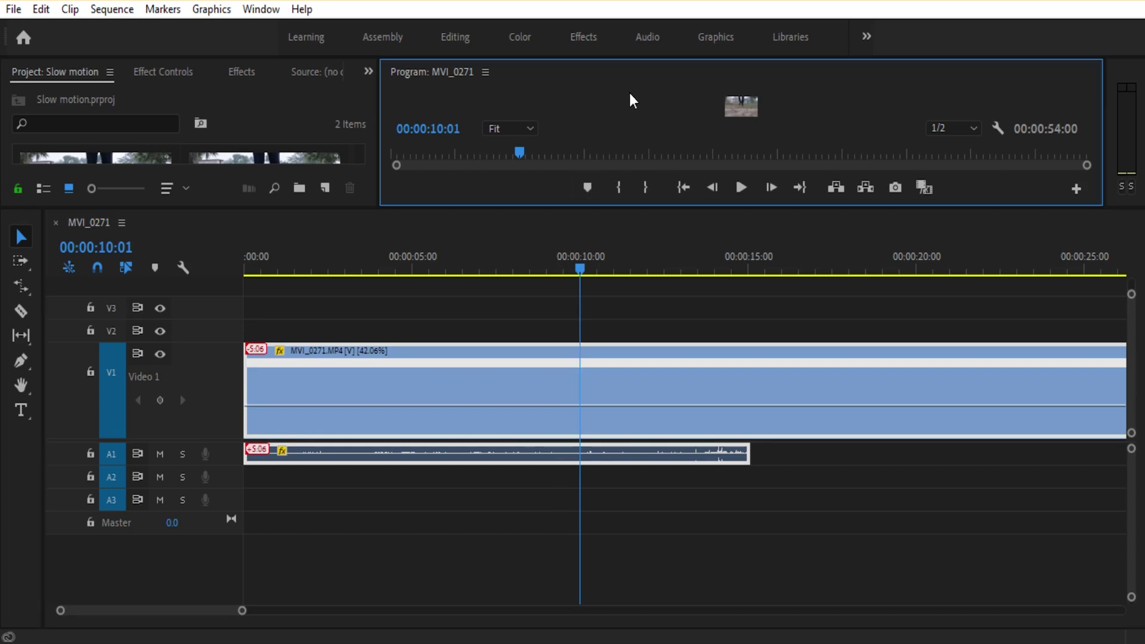
pyautogui.press('`')
pyautogui.click(573, 607)
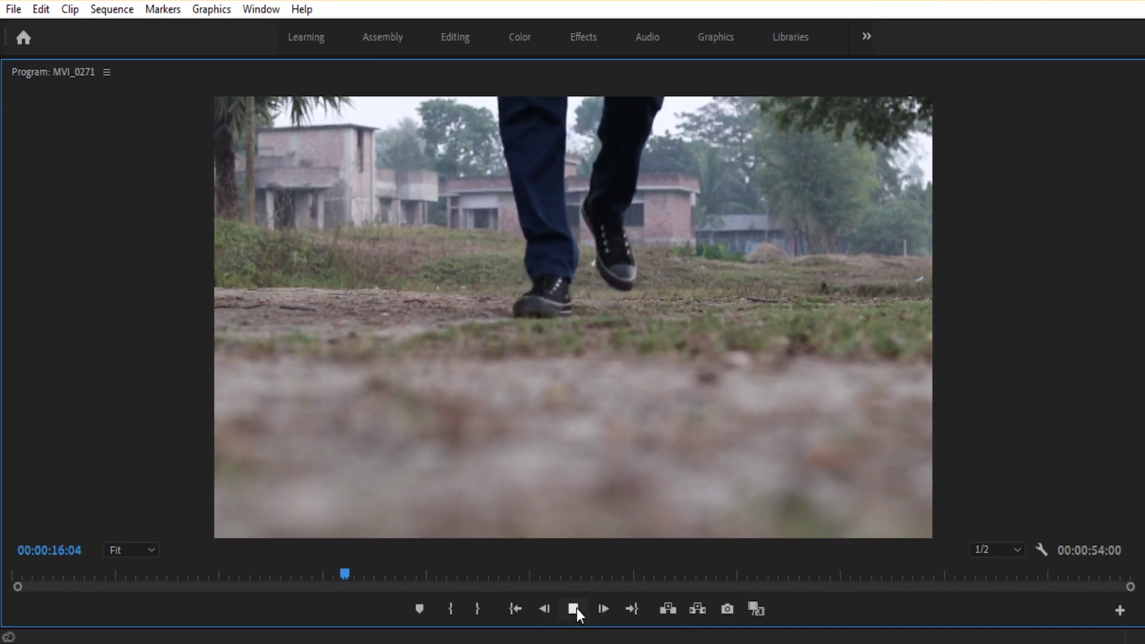
pyautogui.click(577, 608)
pyautogui.press('`')
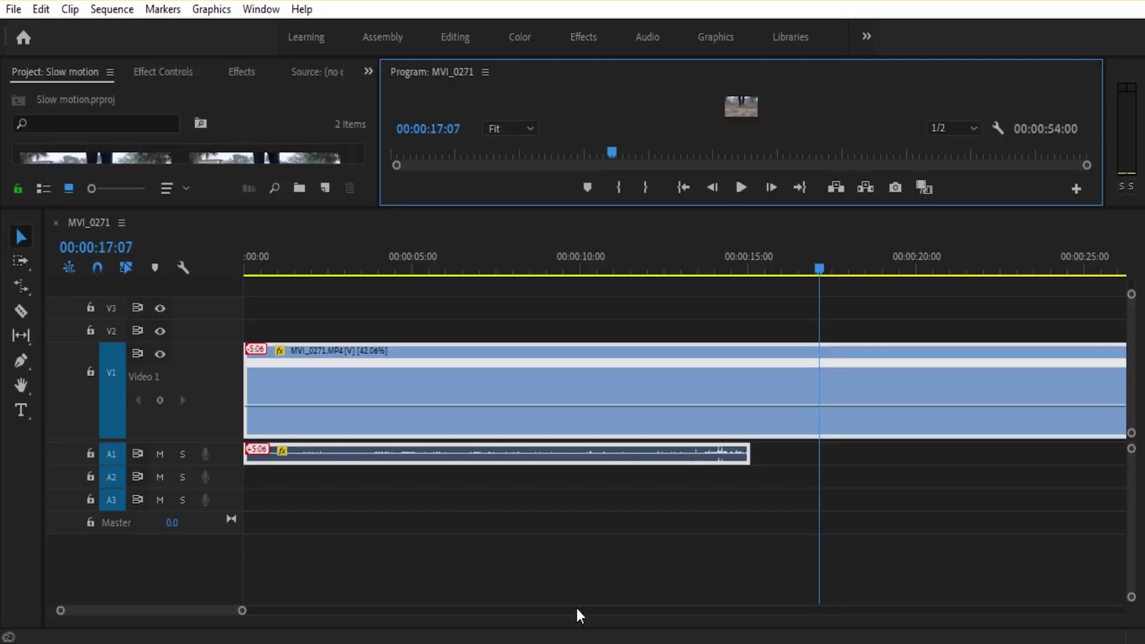
# Step: Set the 5.06% clip's Time Interpolation to Optical Flow
pyautogui.rightClick(524, 374)
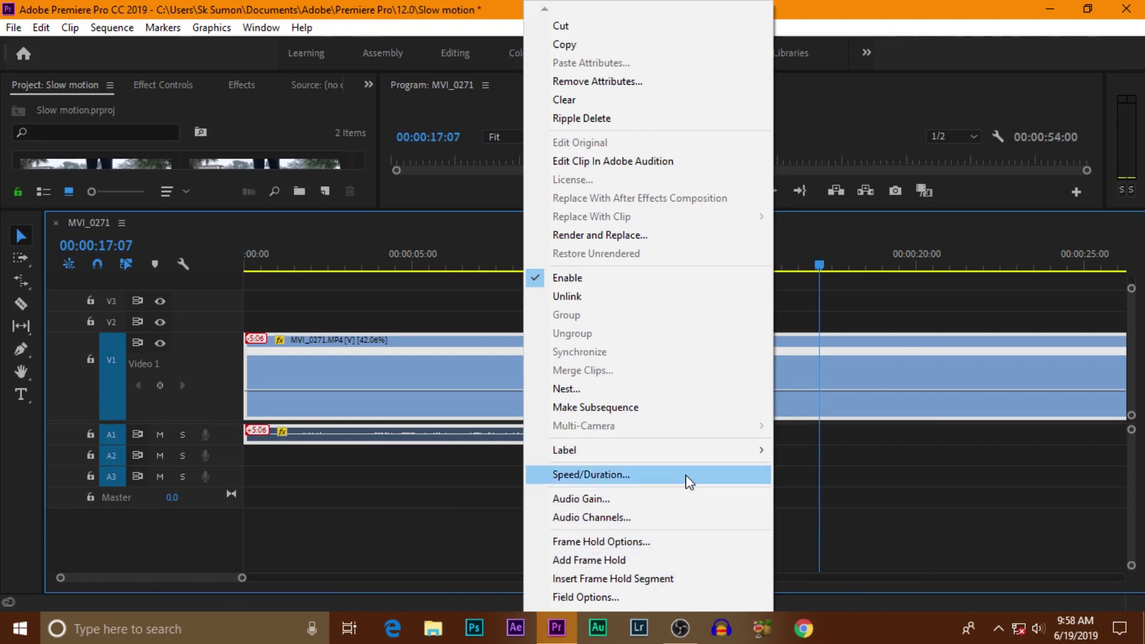
pyautogui.click(925, 341)
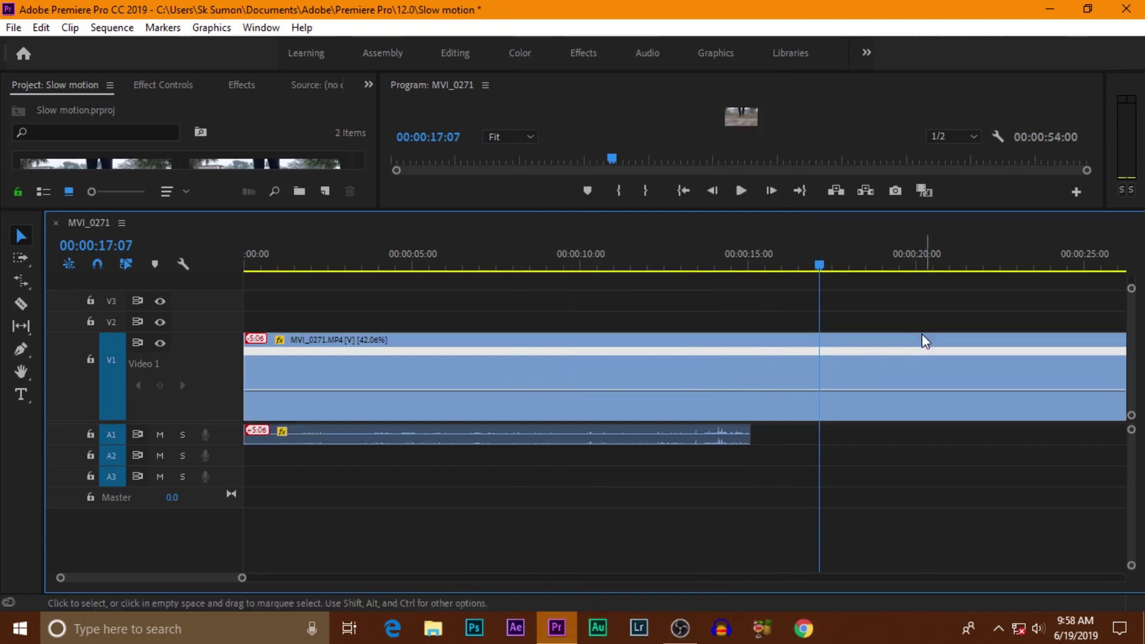
pyautogui.rightClick(769, 370)
pyautogui.moveTo(893, 627)
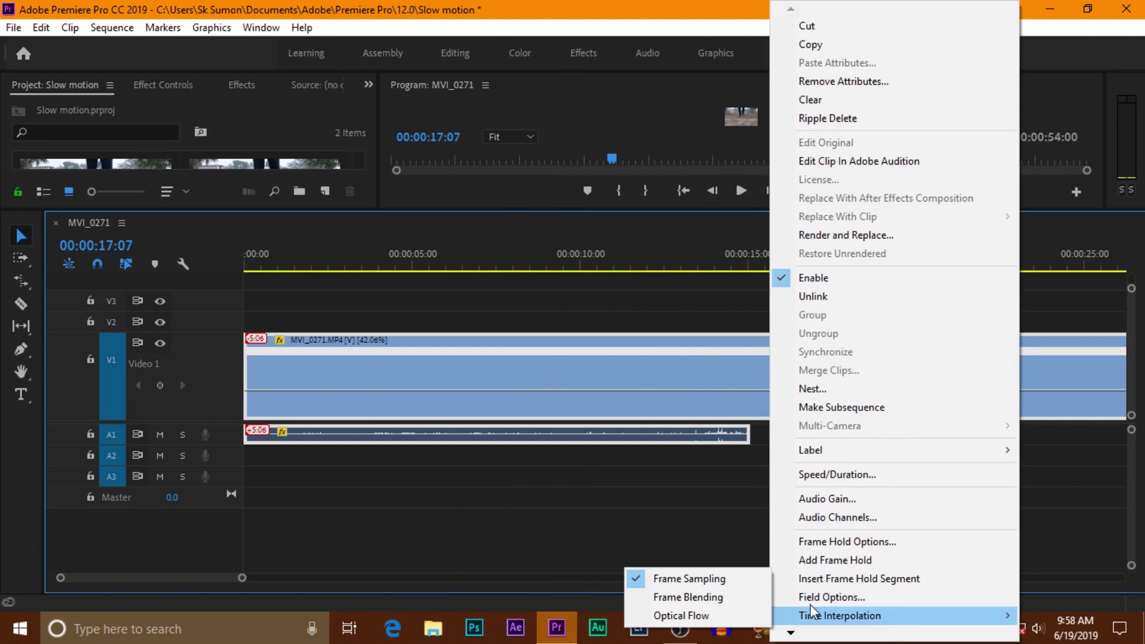
pyautogui.click(732, 615)
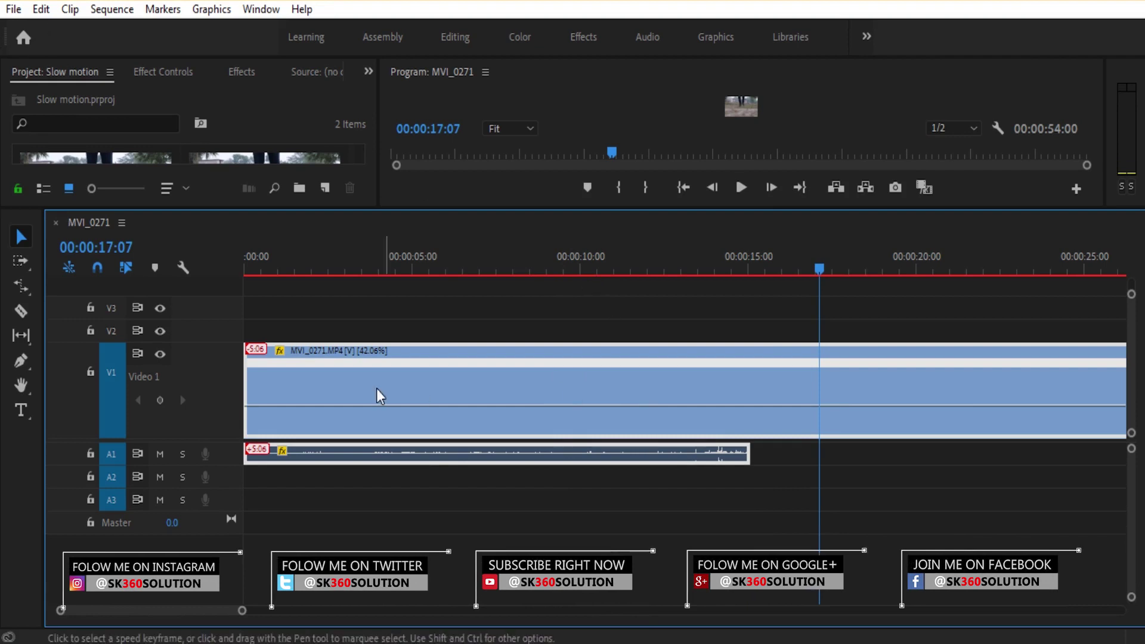
# Step: Select the video clip with its audio and place the playhead at the clip's end
pyautogui.click(256, 266)
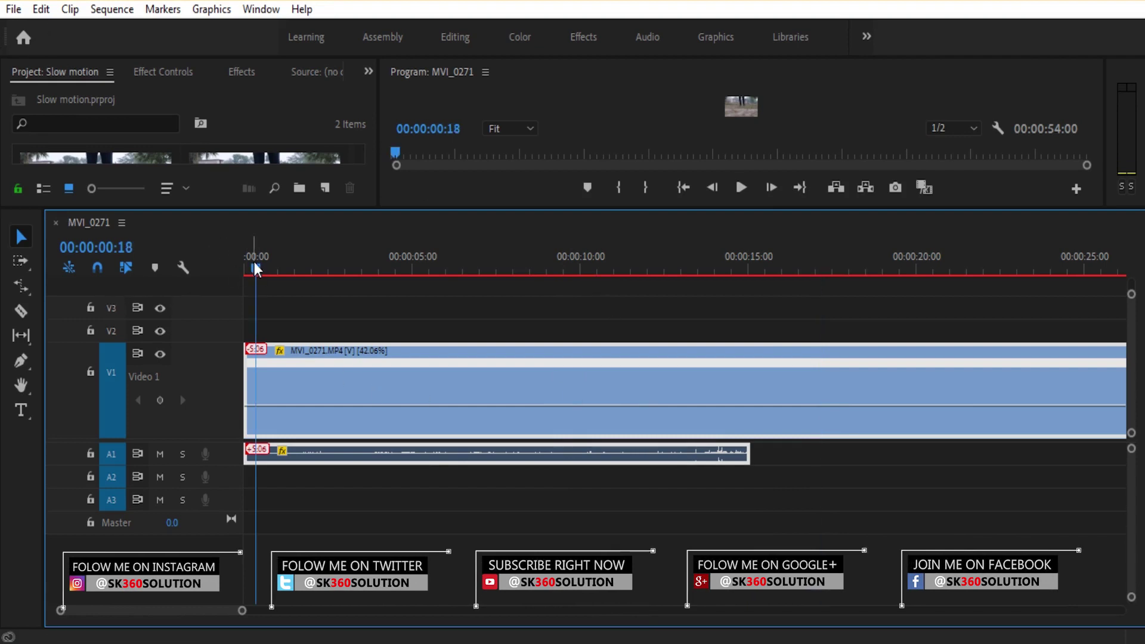
pyautogui.moveTo(254, 266); pyautogui.dragTo(224, 271)
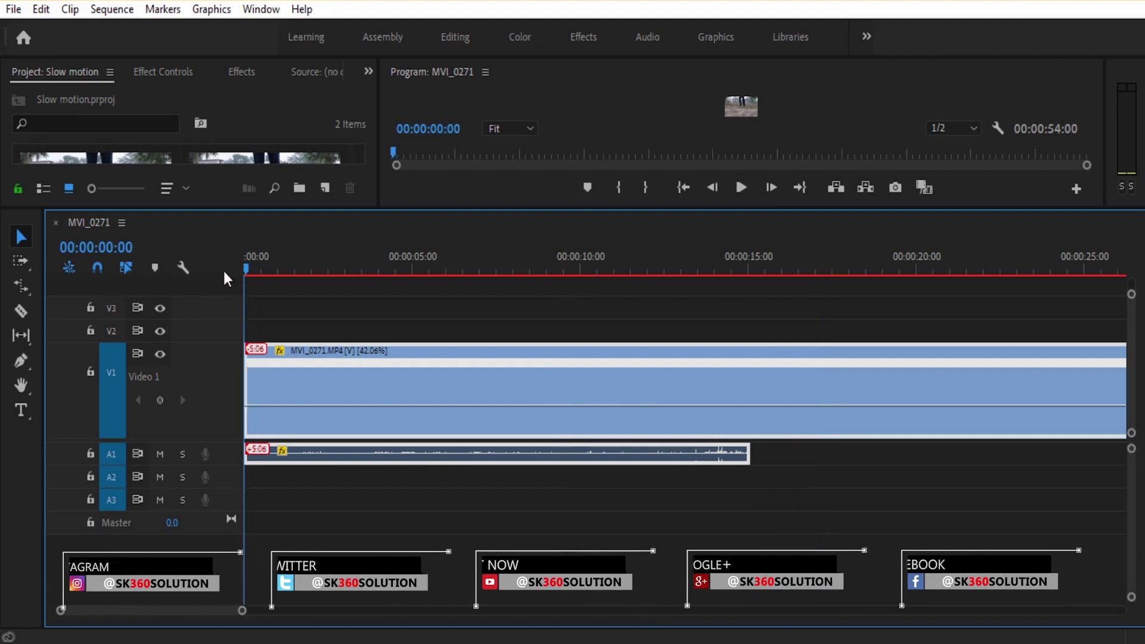
pyautogui.click(255, 369)
pyautogui.moveTo(213, 609); pyautogui.dragTo(279, 611)
pyautogui.click(489, 256)
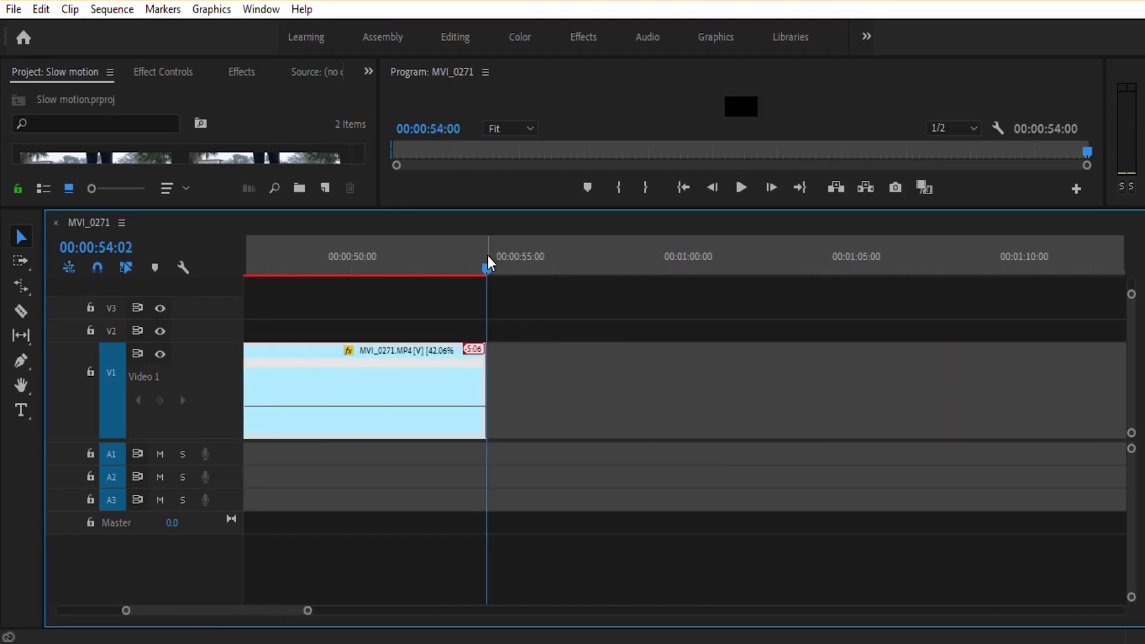
# Step: Zoom the timeline out and lower the monitor/timeline border to enlarge the Program monitor
pyautogui.click(108, 13)
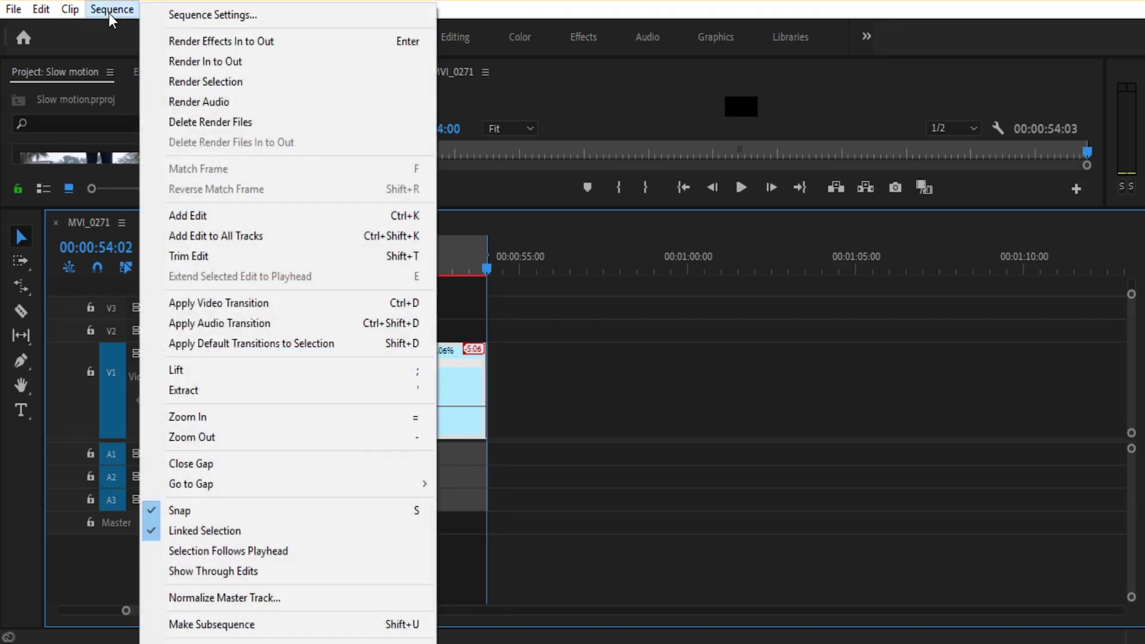
pyautogui.click(657, 380)
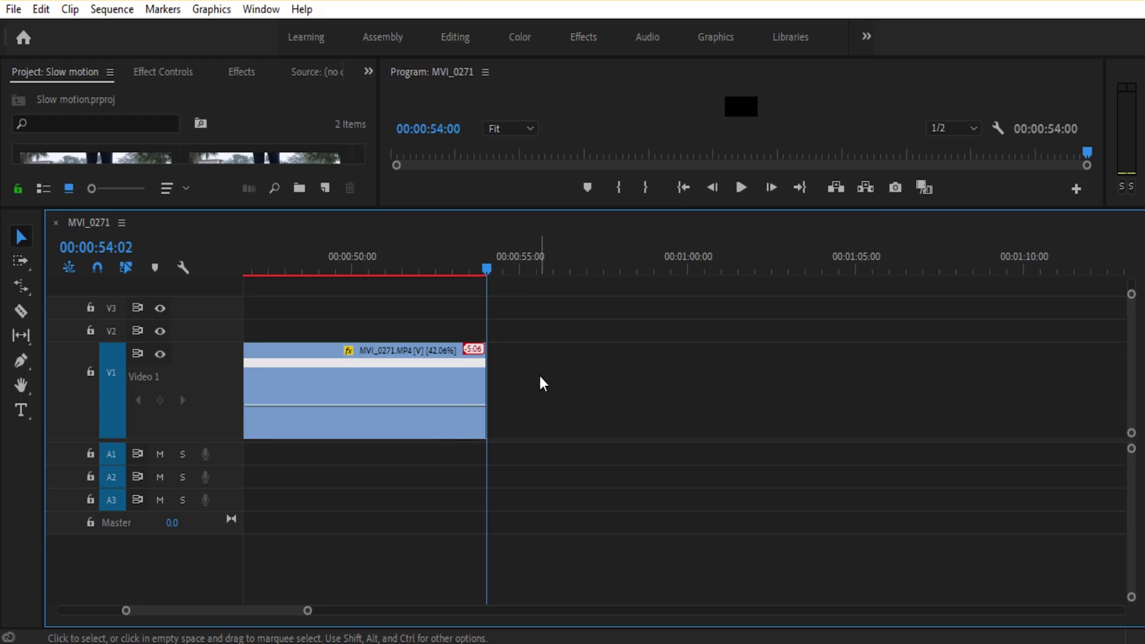
pyautogui.keyDown('alt'); pyautogui.scroll(-1, 442, 391); pyautogui.keyUp('alt')
pyautogui.keyDown('alt'); pyautogui.scroll(-2, 442, 392); pyautogui.keyUp('alt')
pyautogui.keyDown('alt'); pyautogui.scroll(-2, 409, 391); pyautogui.keyUp('alt')
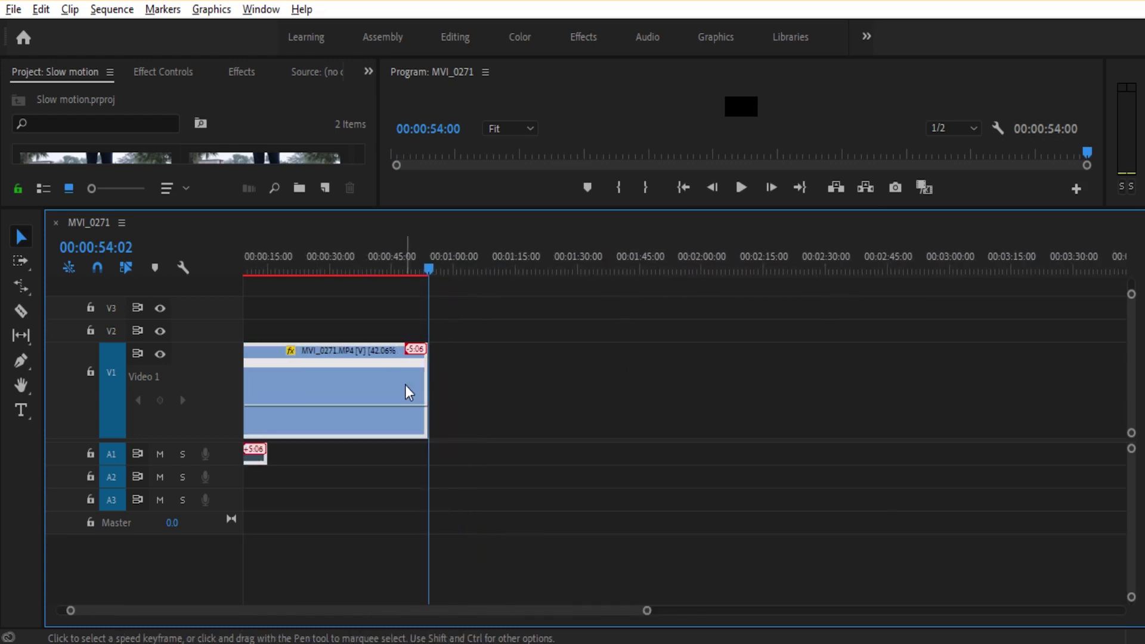
pyautogui.keyDown('alt'); pyautogui.scroll(-2, 406, 391); pyautogui.keyUp('alt')
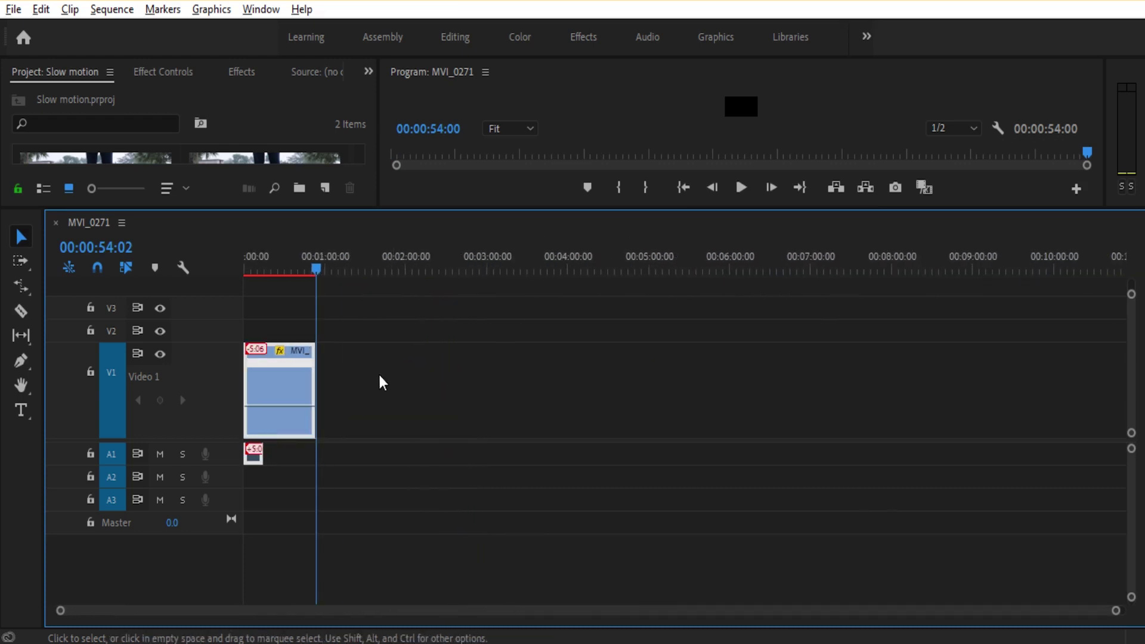
pyautogui.keyDown('alt'); pyautogui.scroll(2, 288, 385); pyautogui.keyUp('alt')
pyautogui.keyDown('alt'); pyautogui.scroll(1, 288, 386); pyautogui.keyUp('alt')
pyautogui.moveTo(425, 612); pyautogui.dragTo(337, 611)
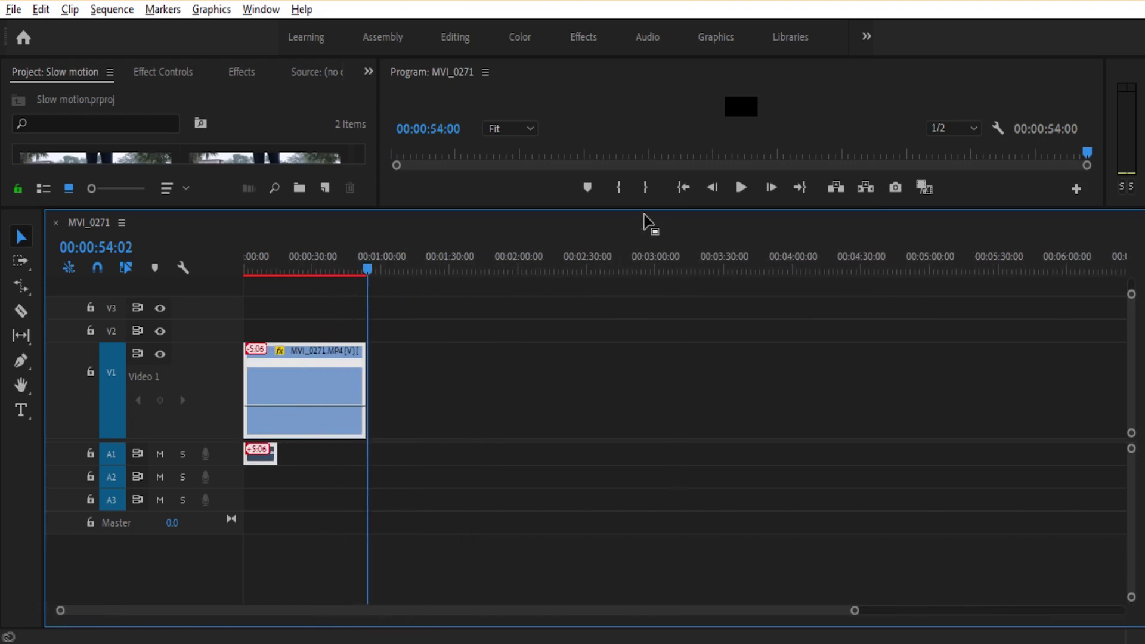
pyautogui.moveTo(646, 210); pyautogui.dragTo(663, 337)
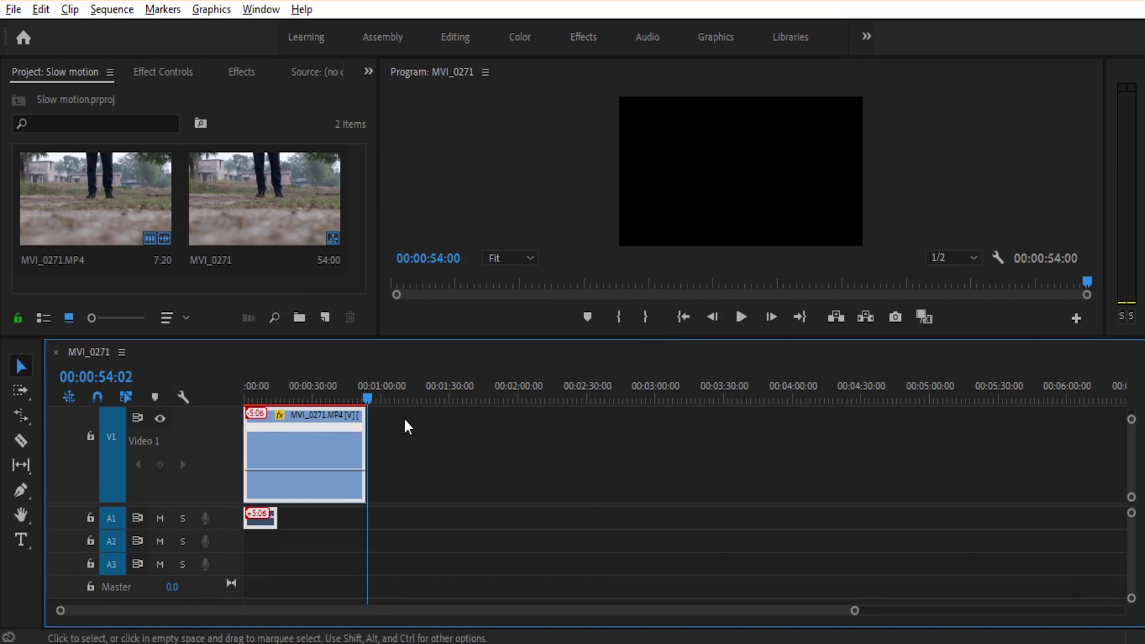
pyautogui.moveTo(367, 389); pyautogui.dragTo(260, 444)
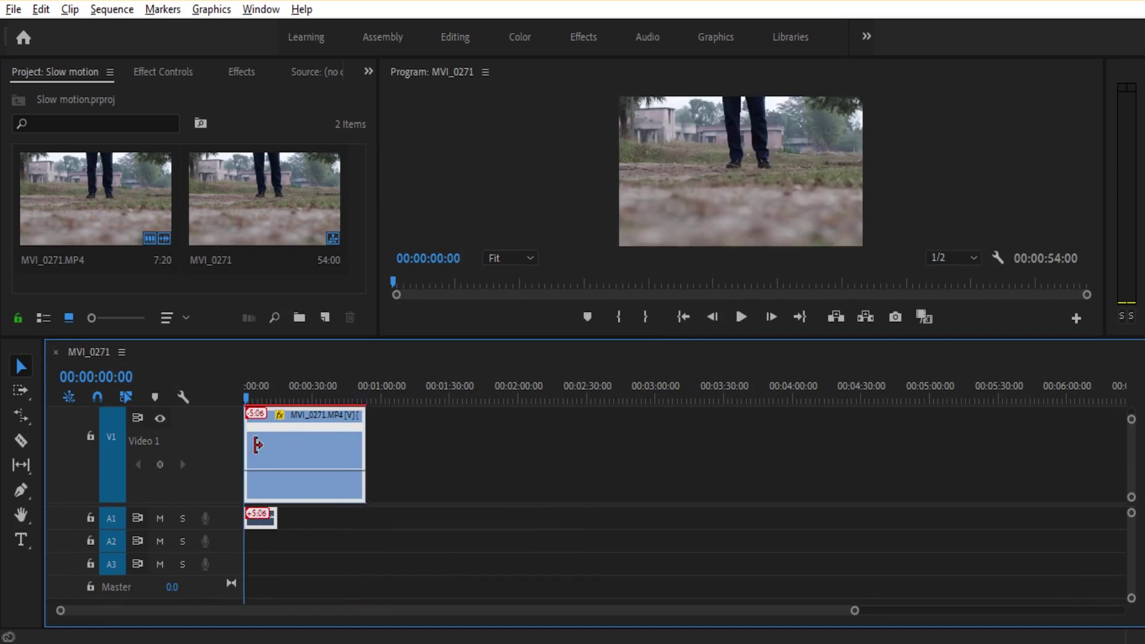
pyautogui.hotkey('ctrl', 'z')
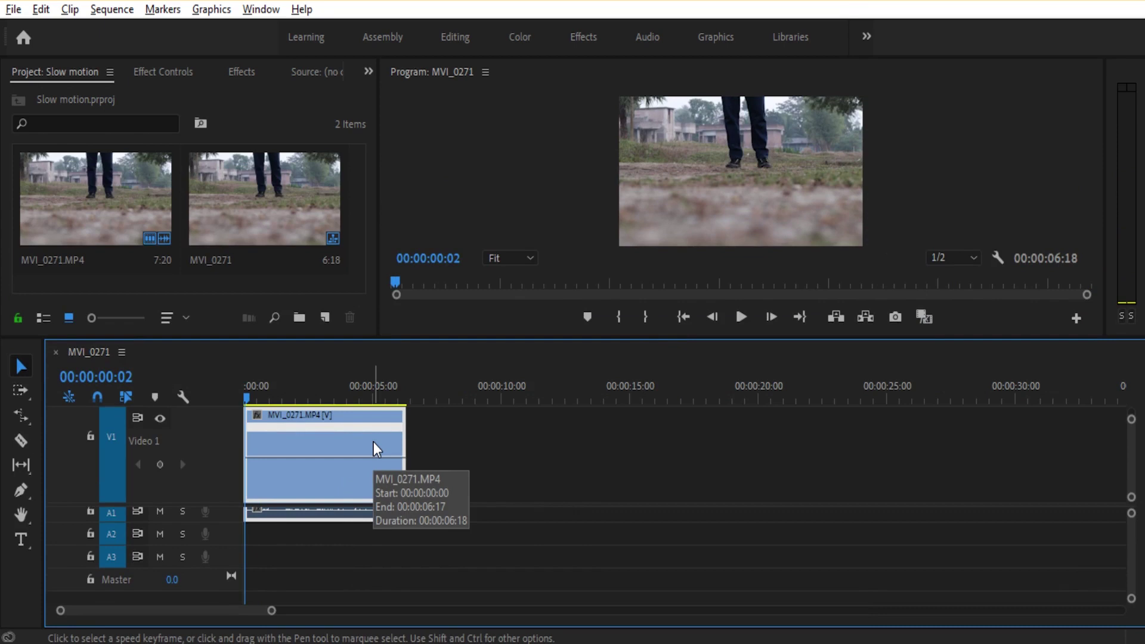
pyautogui.press('space')
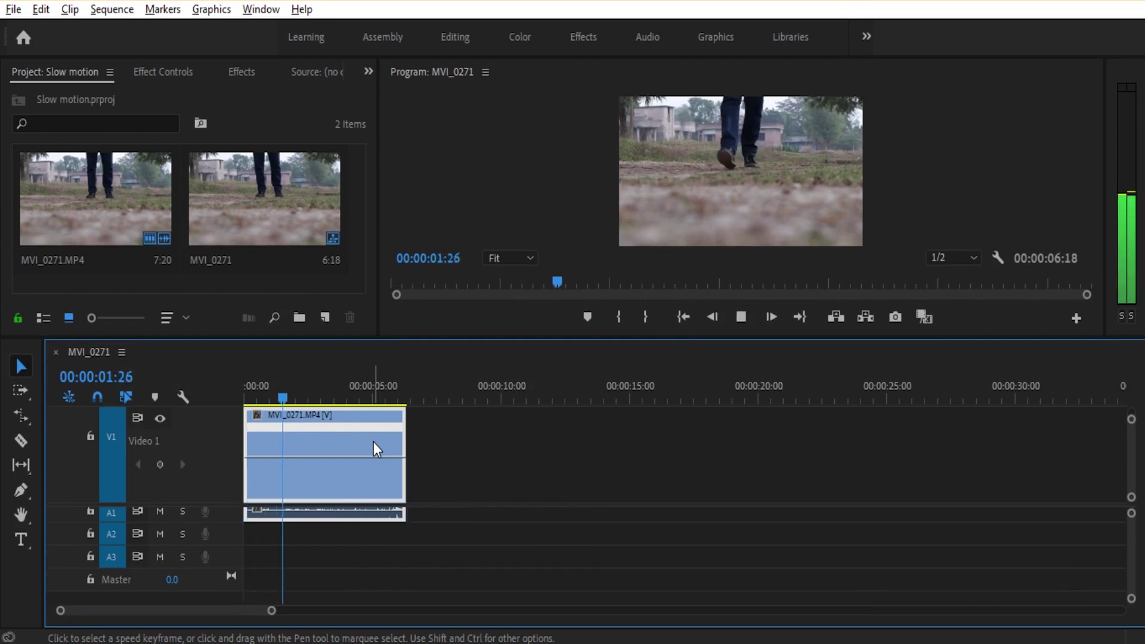
pyautogui.press('space')
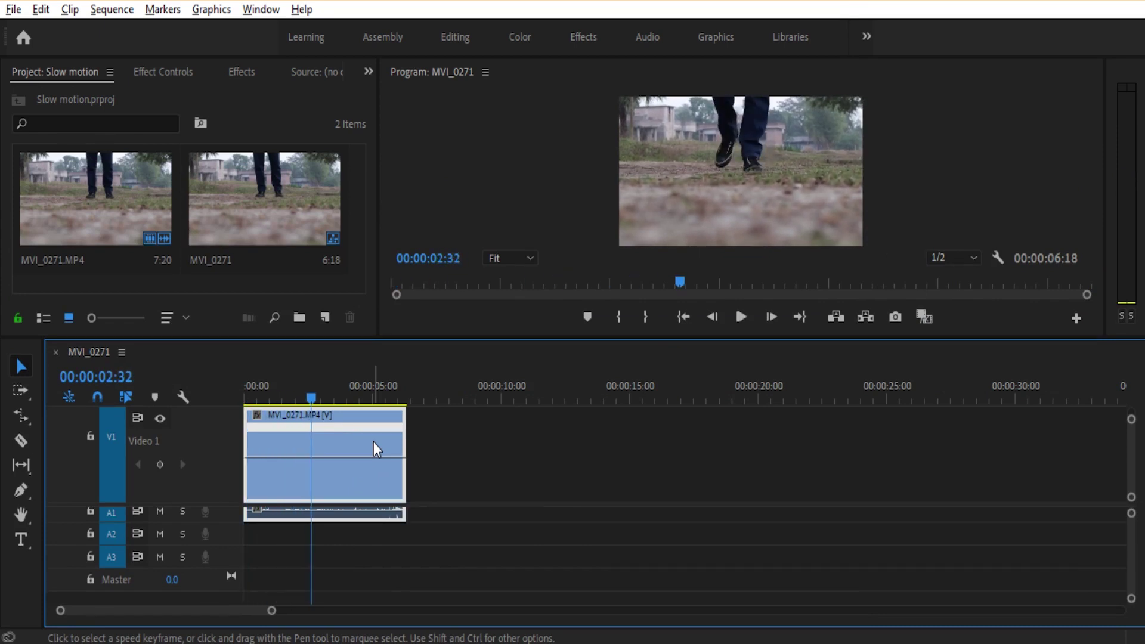
pyautogui.press('j')
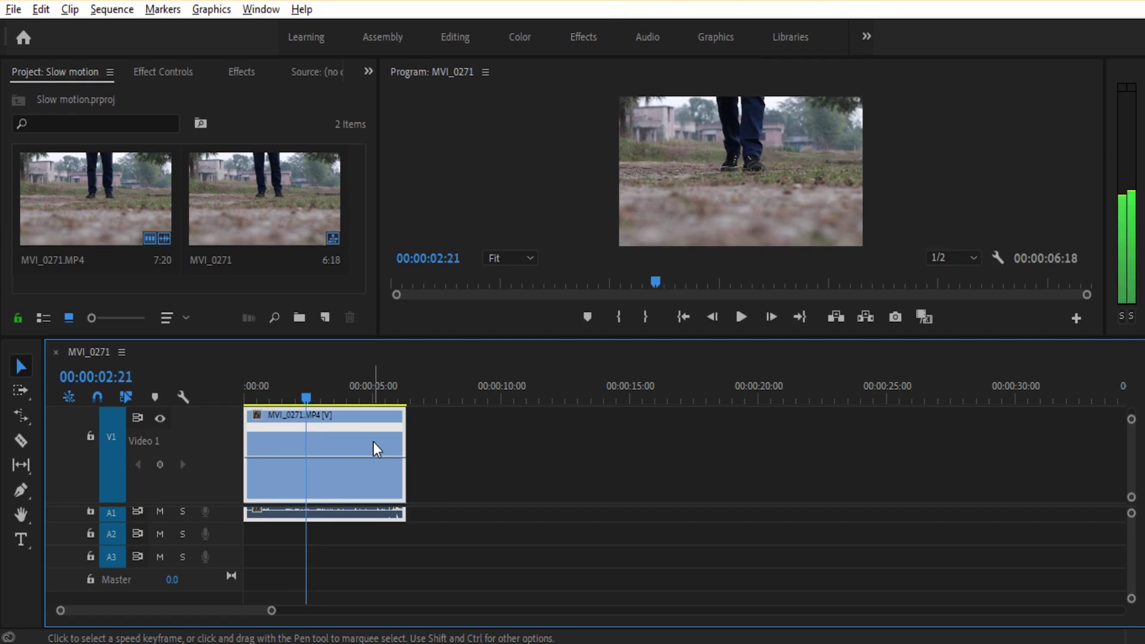
pyautogui.press('l')
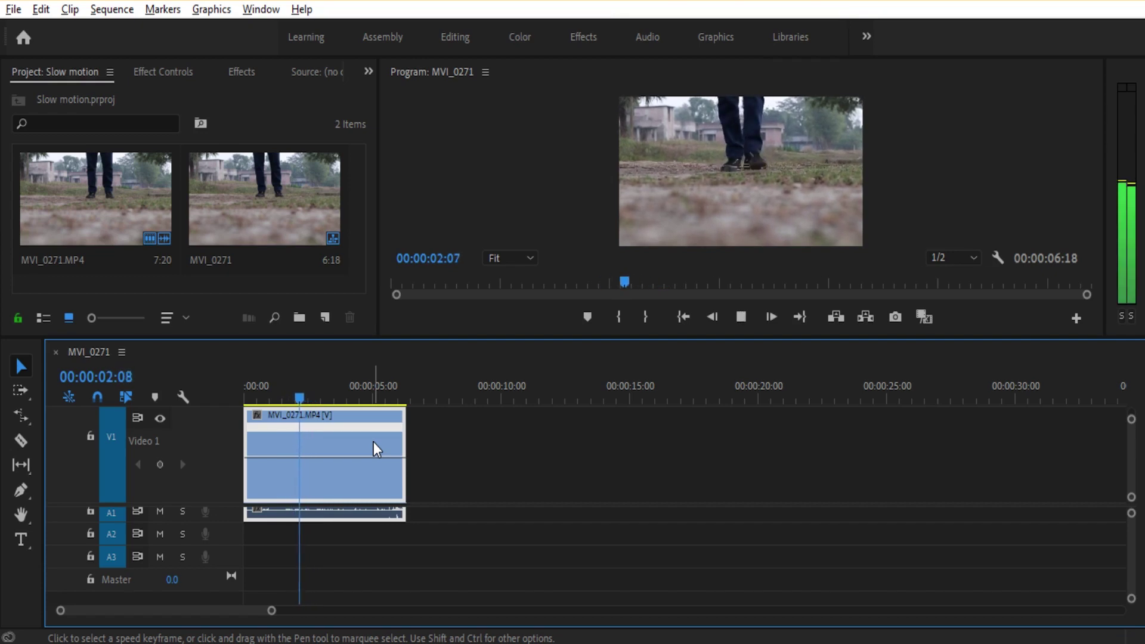
pyautogui.press('k')
pyautogui.press('Left')
pyautogui.press('Left')
pyautogui.press('Left')
pyautogui.press('Left')
pyautogui.press('Left')
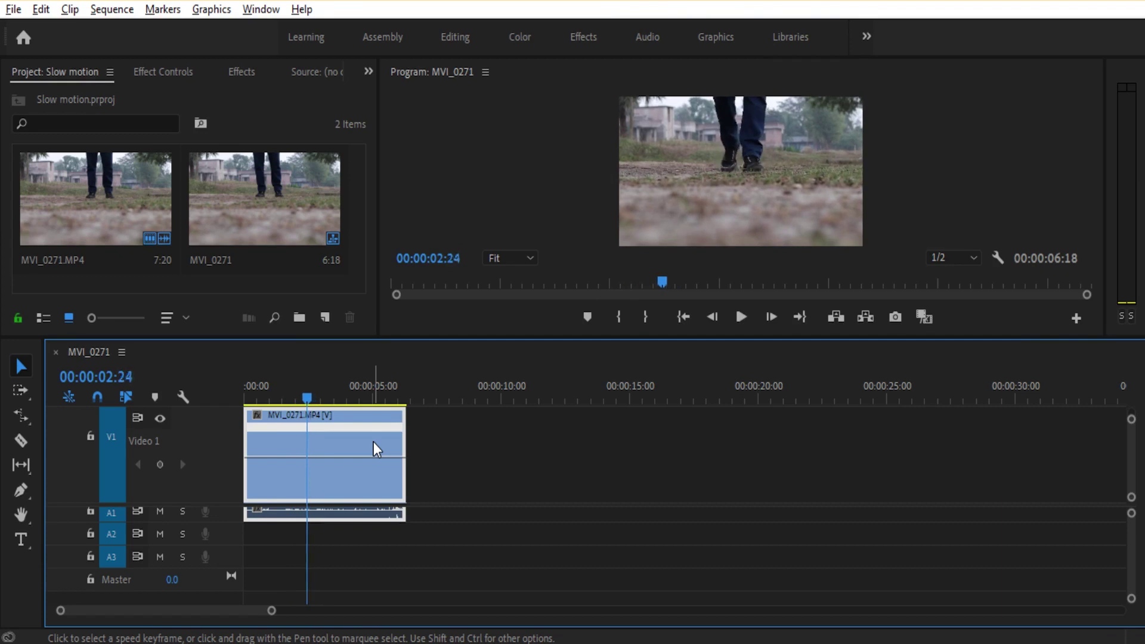
pyautogui.press('Left')
pyautogui.press('Left')
pyautogui.press('Left')
pyautogui.press('Right')
pyautogui.press('Right')
pyautogui.press('Right')
pyautogui.press('Right')
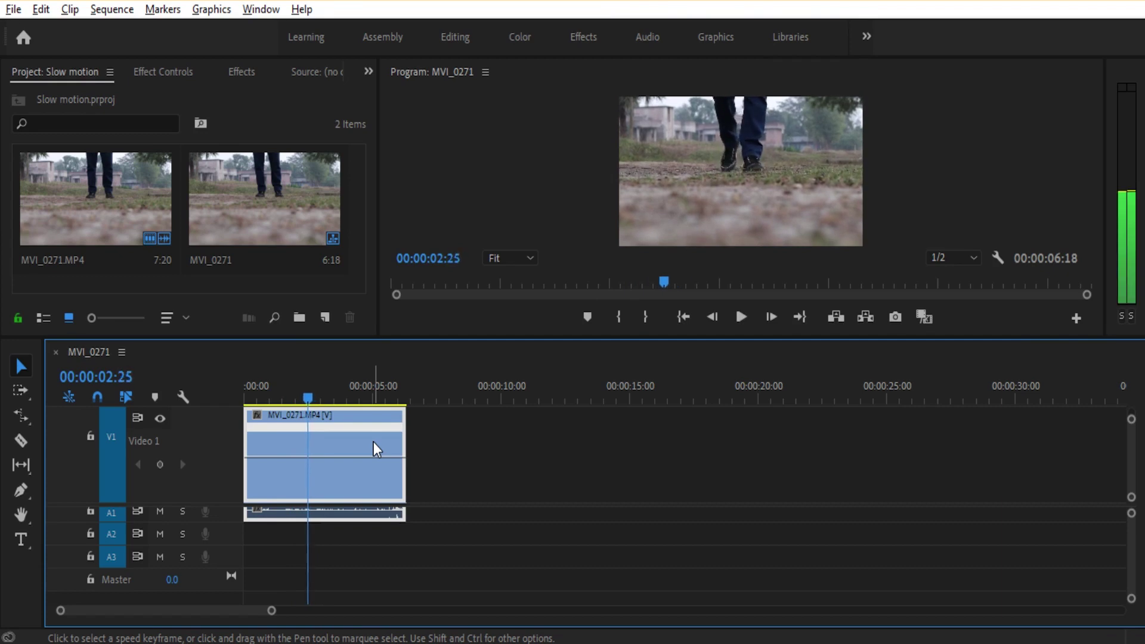
pyautogui.press('Right')
pyautogui.press('Right')
pyautogui.press('Left')
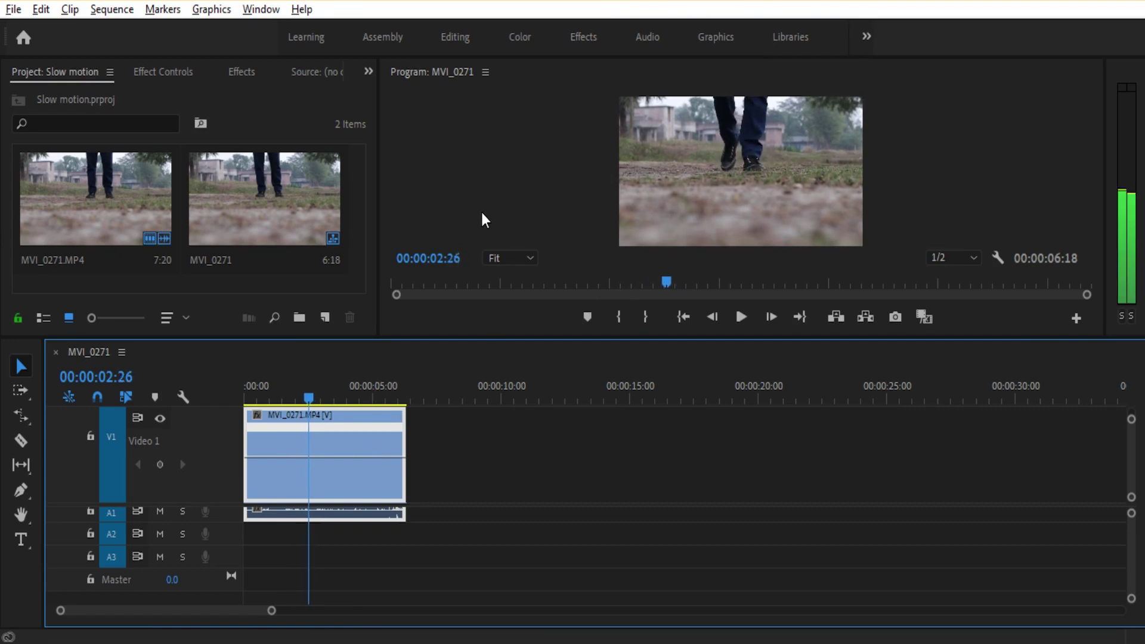
pyautogui.click(480, 209)
pyautogui.press('`')
pyautogui.press('Right')
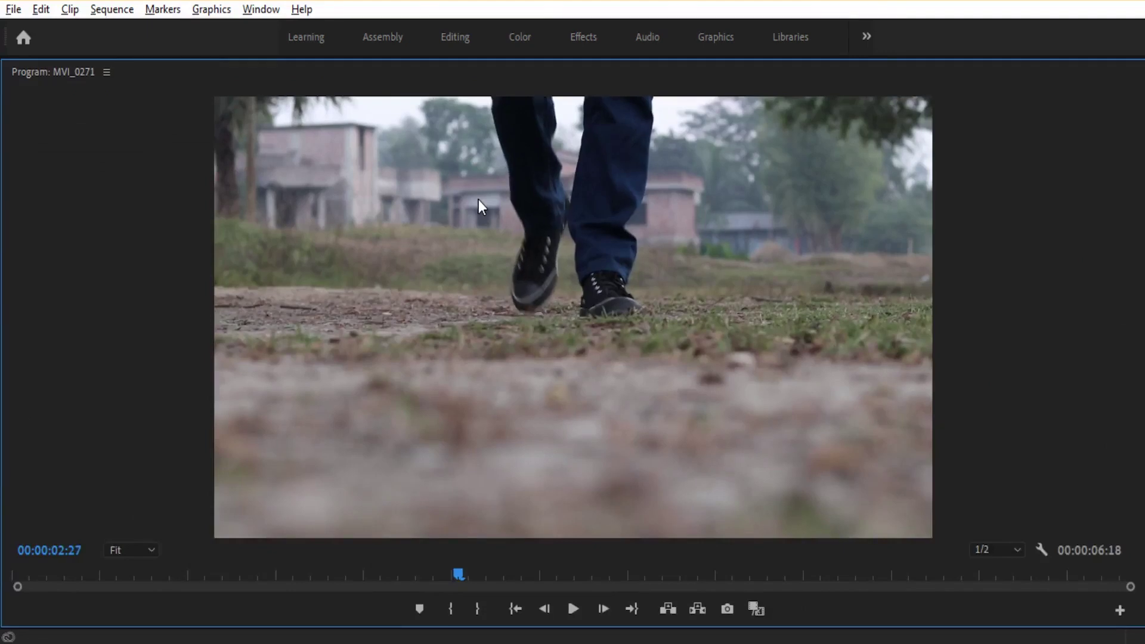
pyautogui.press('Left')
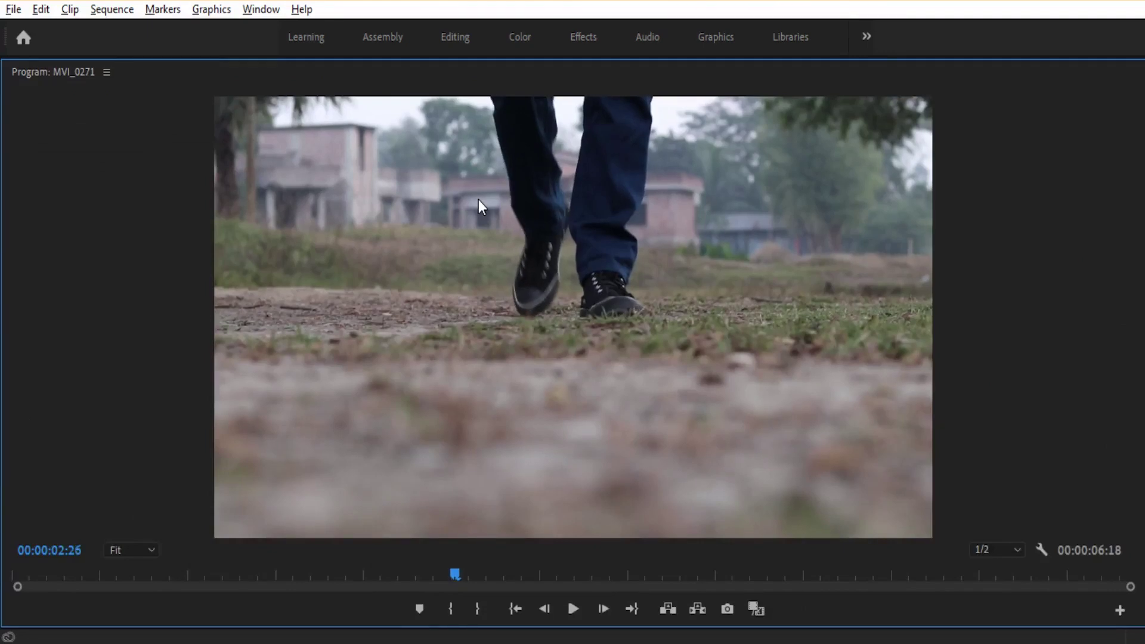
pyautogui.press('`')
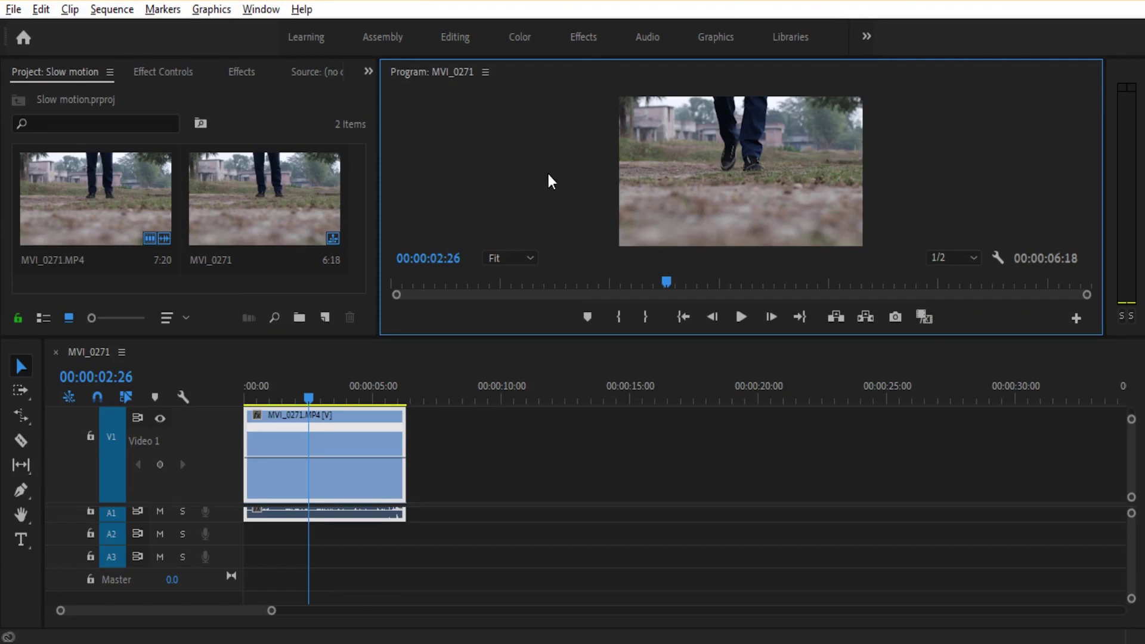
pyautogui.press('`')
pyautogui.press('`')
pyautogui.click(531, 446)
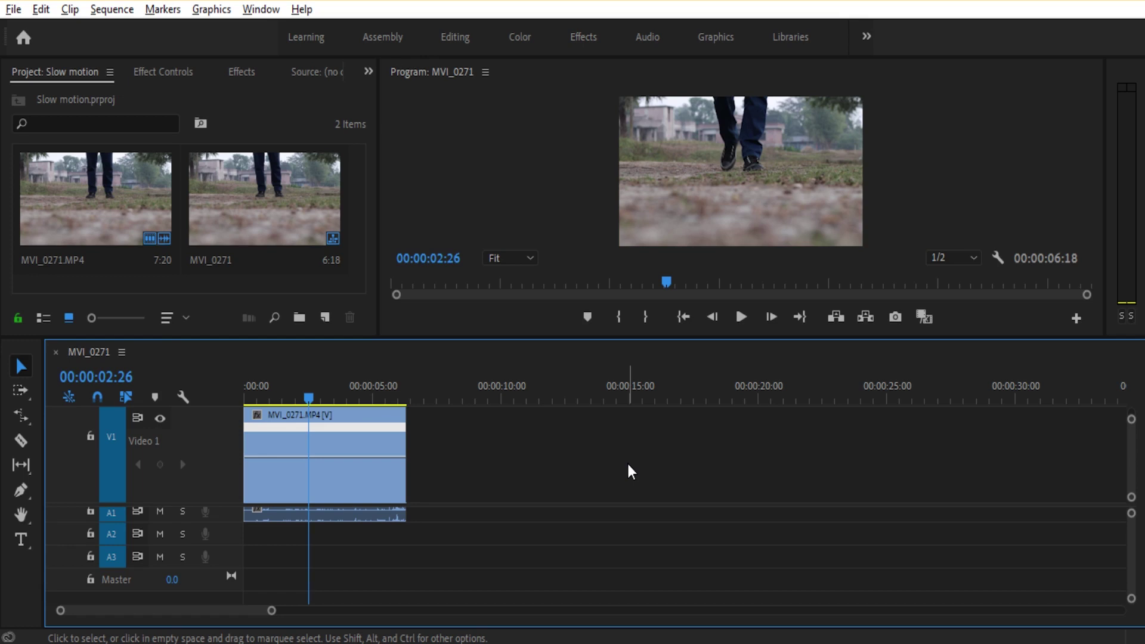
pyautogui.press('`')
pyautogui.press('`')
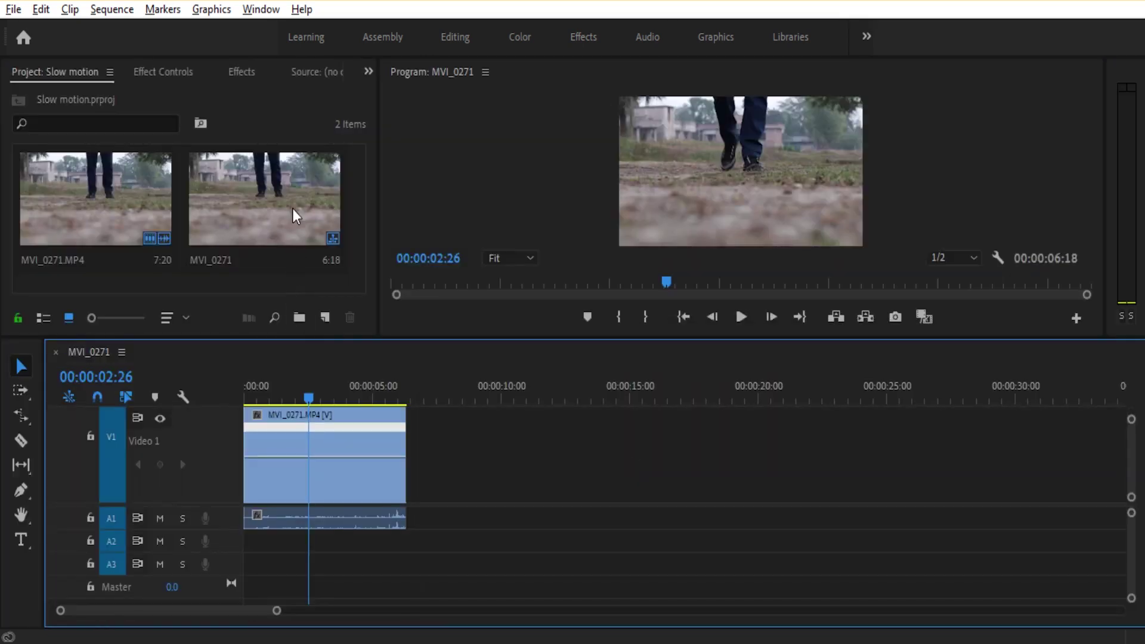
pyautogui.click(290, 101)
pyautogui.press('`')
pyautogui.press('`')
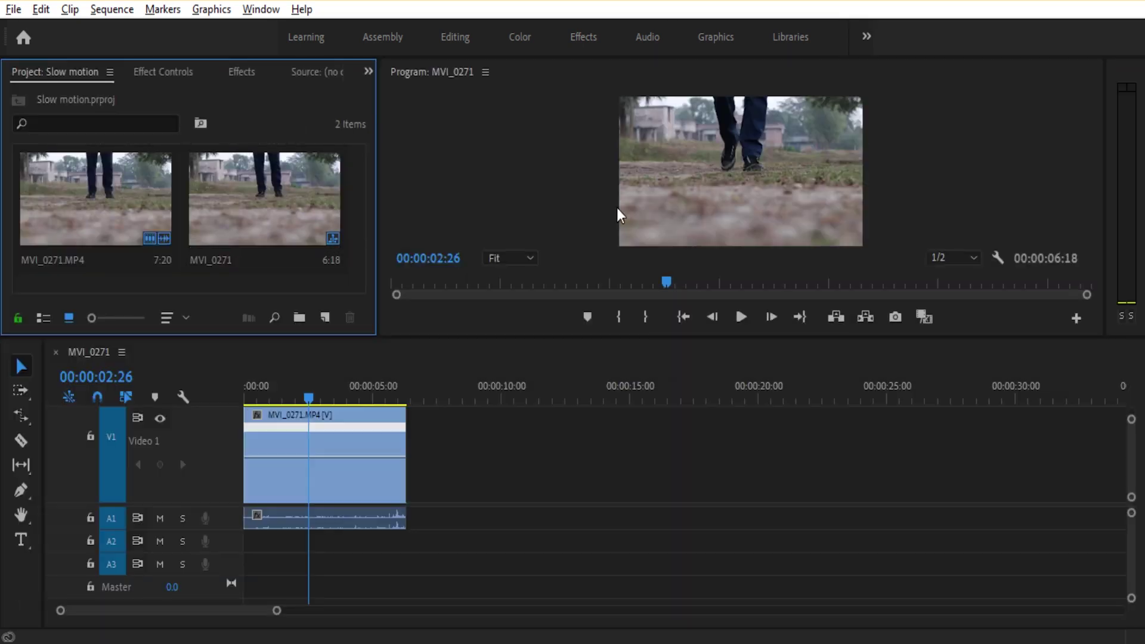
pyautogui.click(575, 180)
pyautogui.press('`')
pyautogui.press('`')
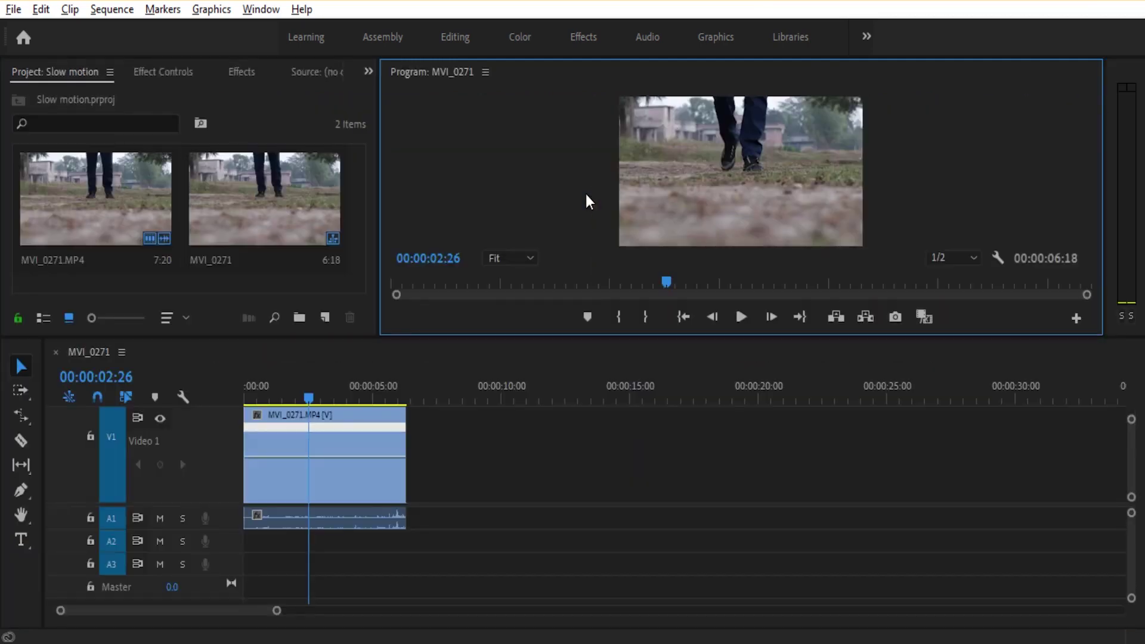
pyautogui.press('`')
pyautogui.press('`')
pyautogui.press('`')
pyautogui.moveTo(556, 643)
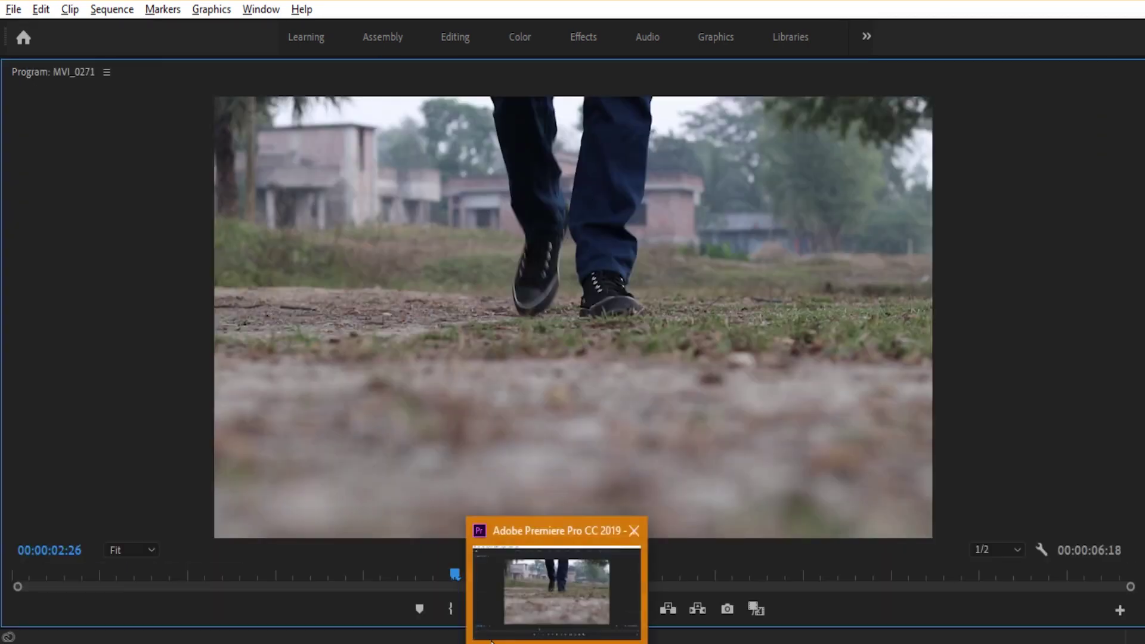
pyautogui.press('`')
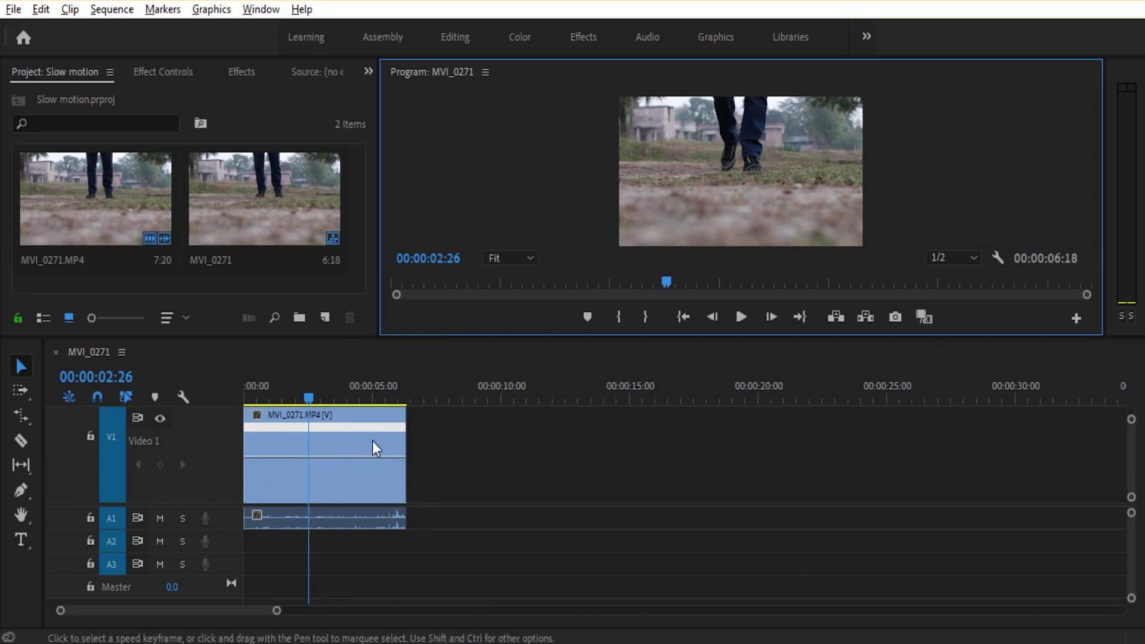
pyautogui.click(362, 479)
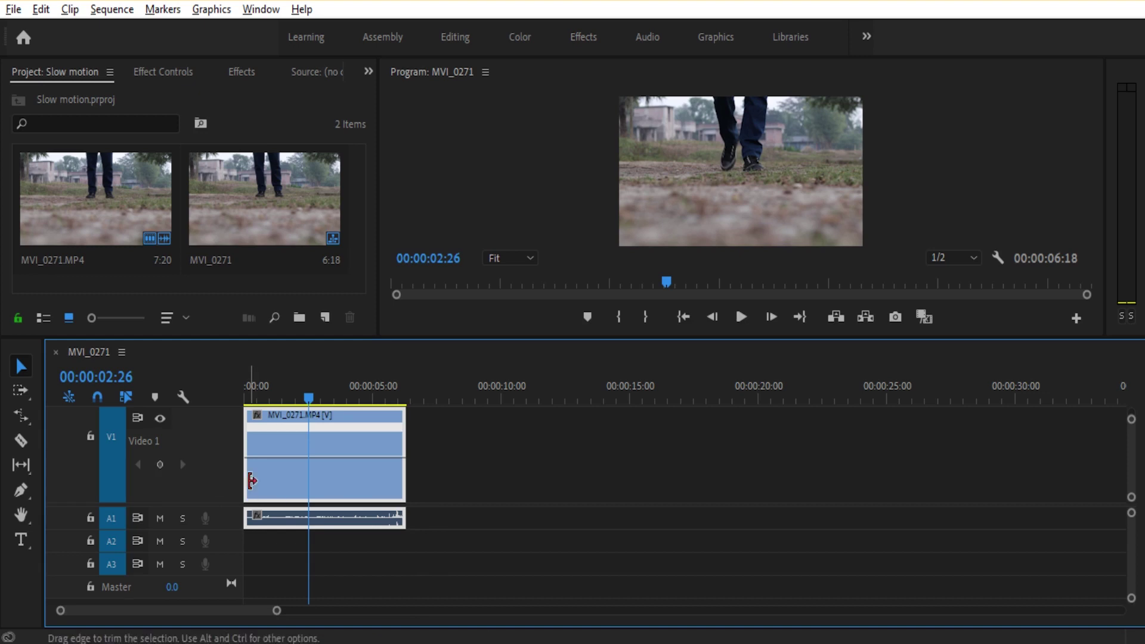
# Step: Add a speed keyframe at 02:26, zoom in on the clip, and return the playhead to 02:05
pyautogui.keyDown('ctrl'); pyautogui.click(323, 474); pyautogui.keyUp('ctrl')
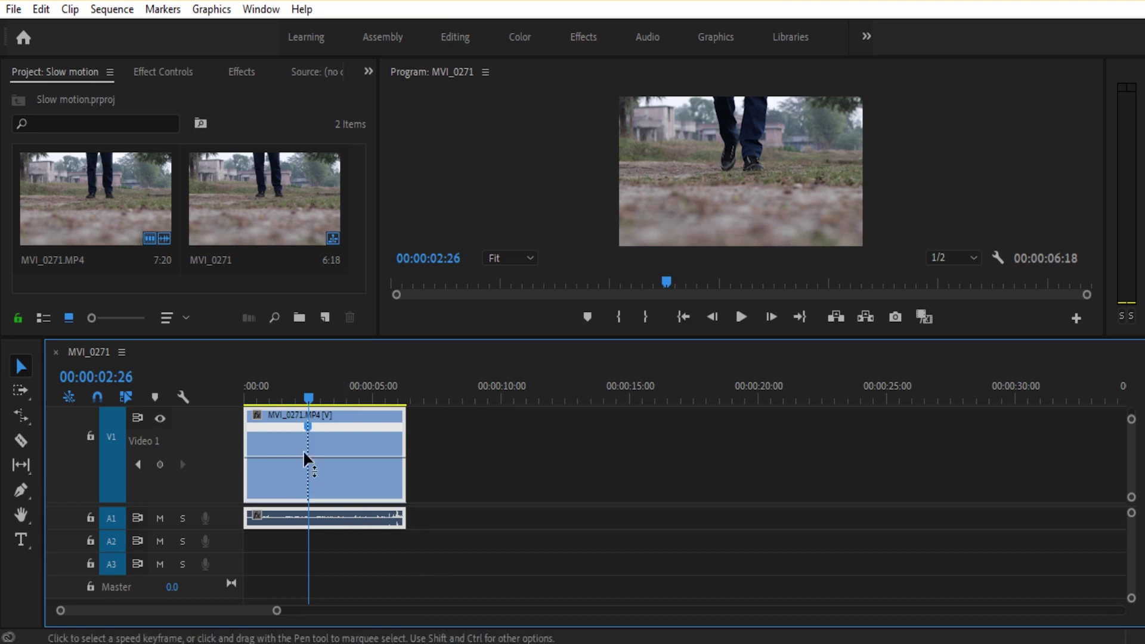
pyautogui.press('=')
pyautogui.press('=')
pyautogui.press('=')
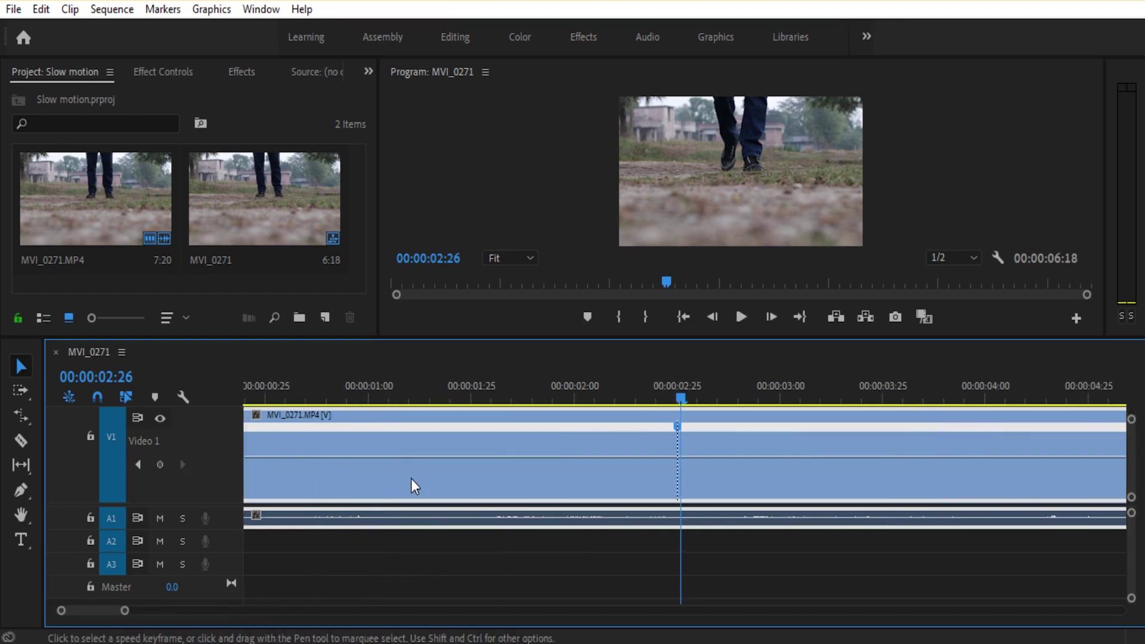
pyautogui.press('-')
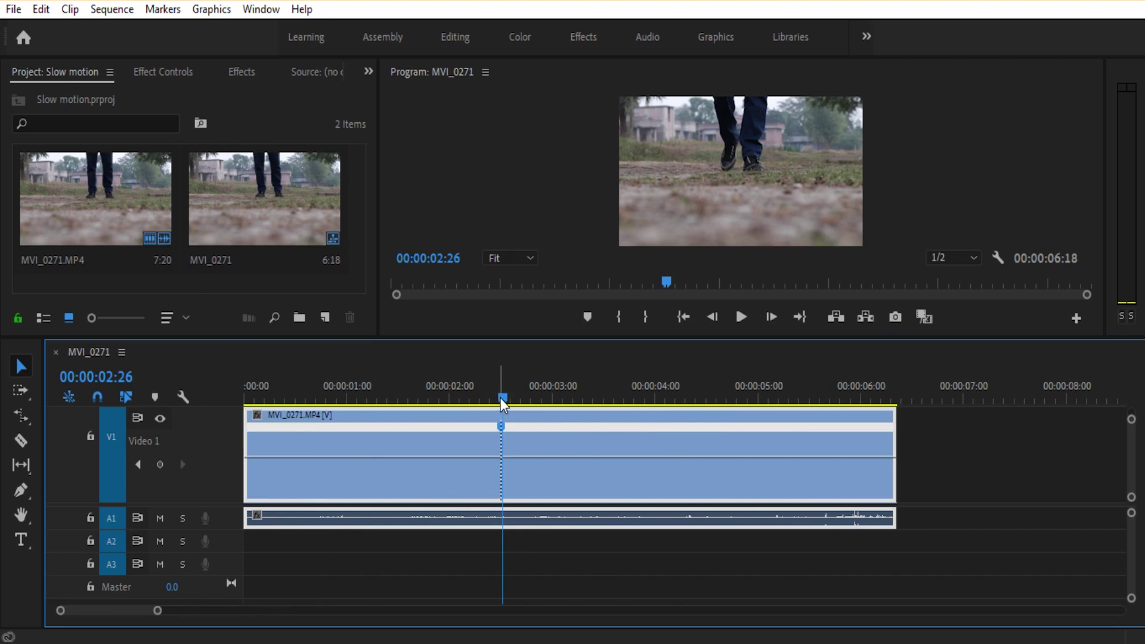
pyautogui.click(460, 391)
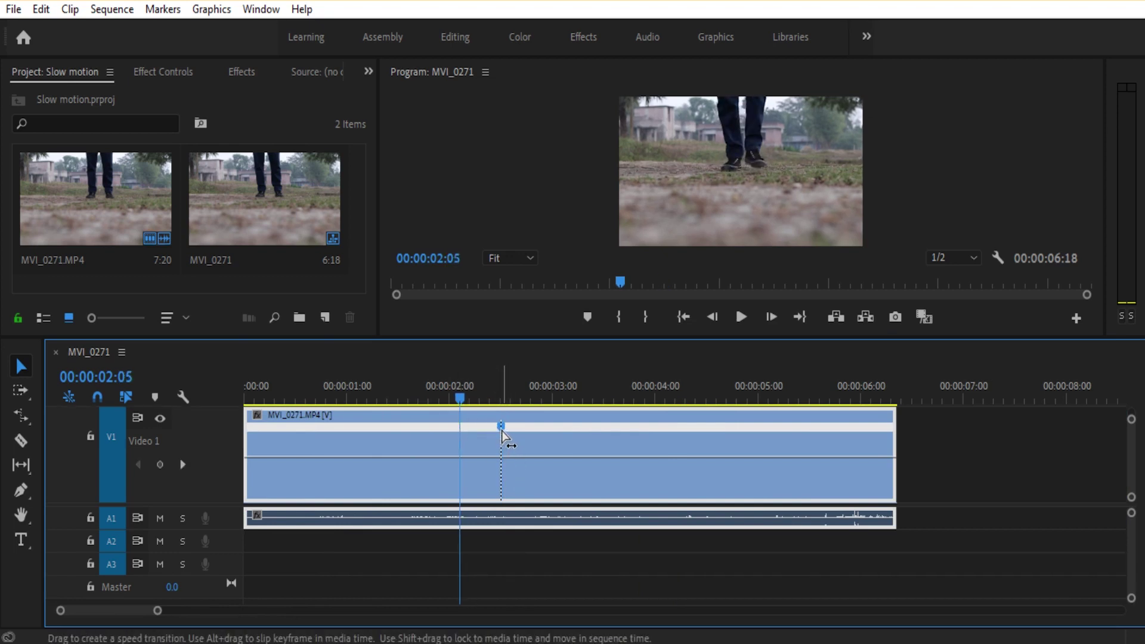
# Step: Split the speed keyframe into a gradual transition and zoom in around the ramp
pyautogui.moveTo(505, 430); pyautogui.dragTo(527, 437)
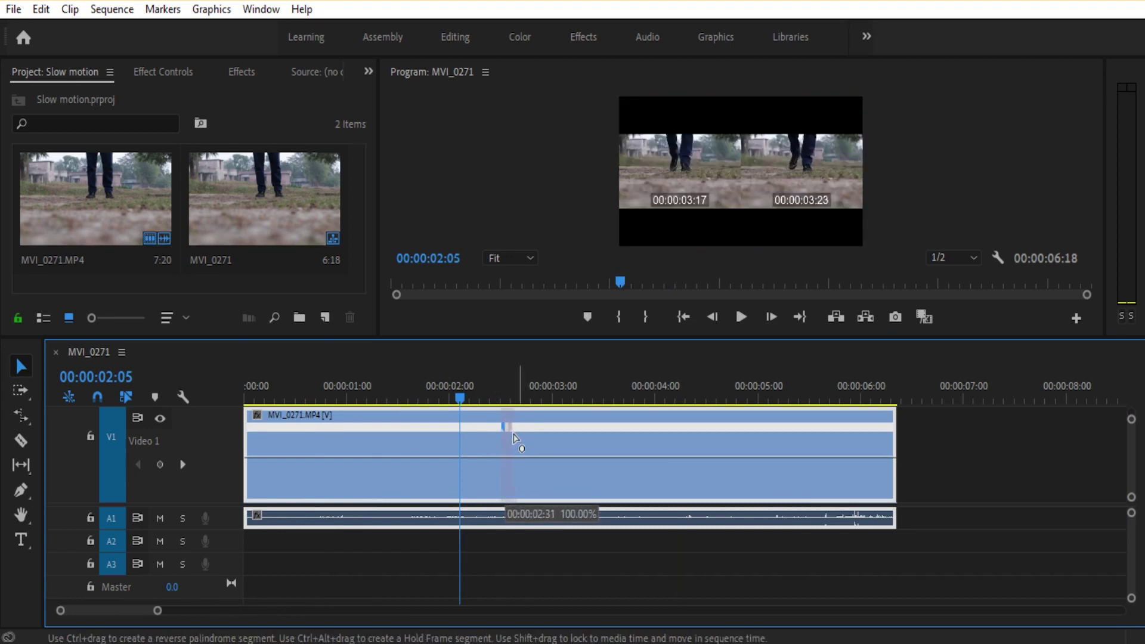
pyautogui.moveTo(527, 437); pyautogui.dragTo(501, 430)
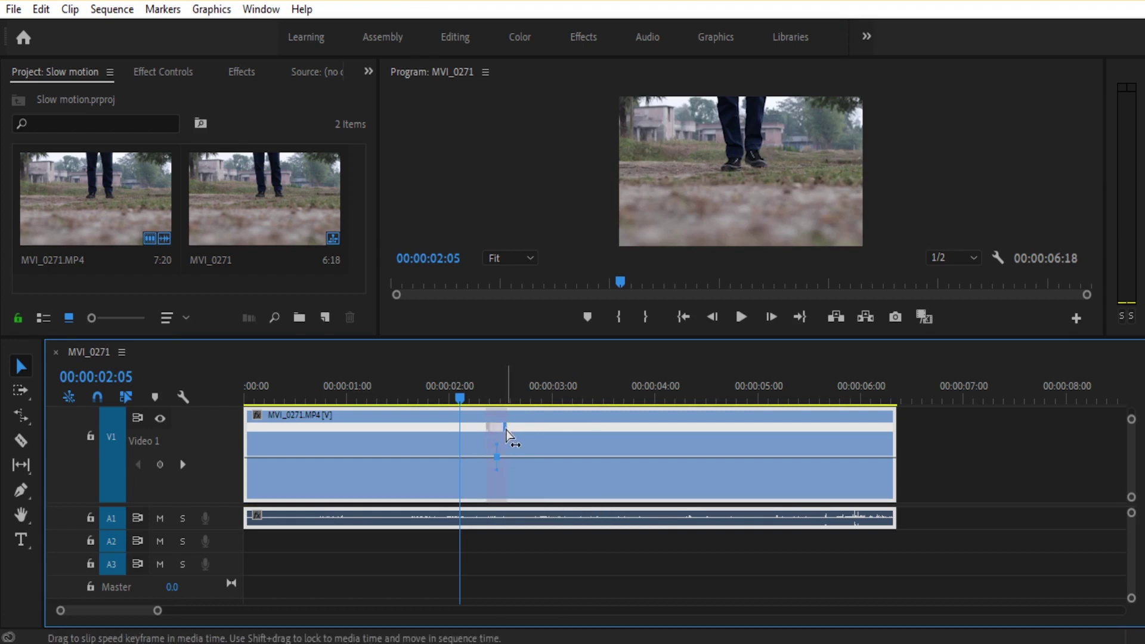
pyautogui.press('=')
pyautogui.press('=')
pyautogui.press('=')
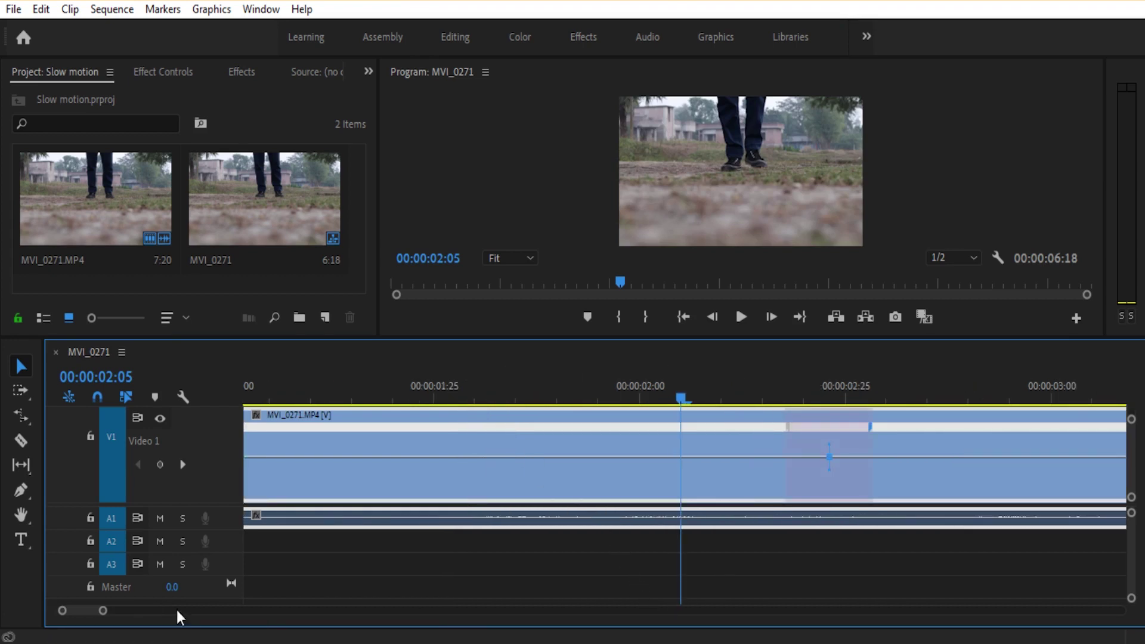
pyautogui.scroll(-3, 95, 613)
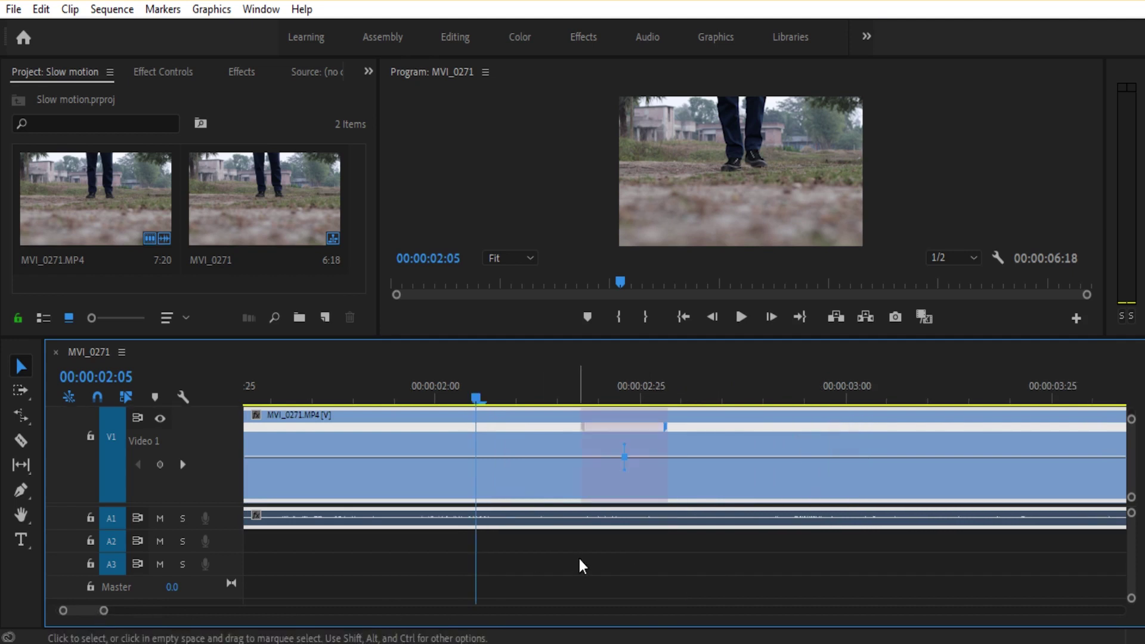
# Step: Lower the speed line after the ramp to 66%, then further to about 13%
pyautogui.click(690, 465)
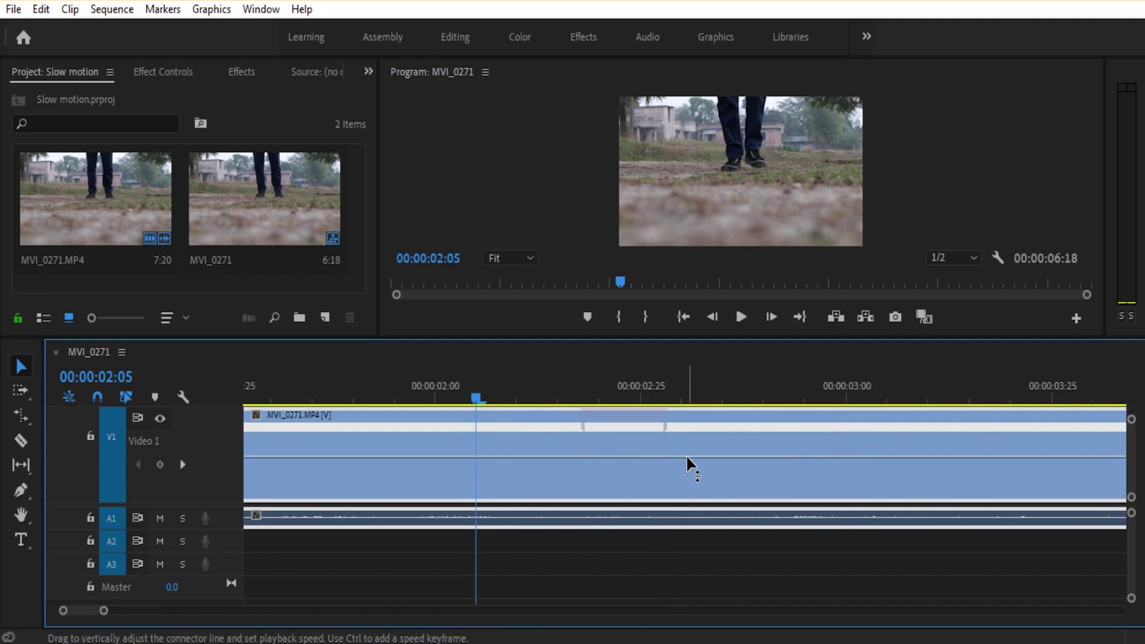
pyautogui.click(666, 429)
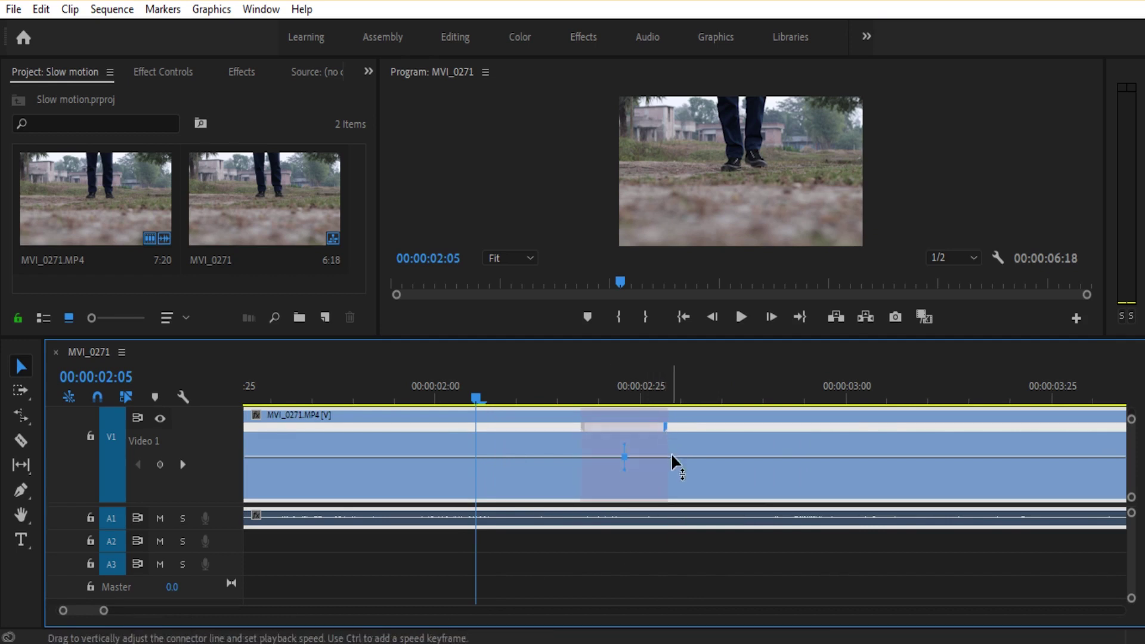
pyautogui.click(703, 467)
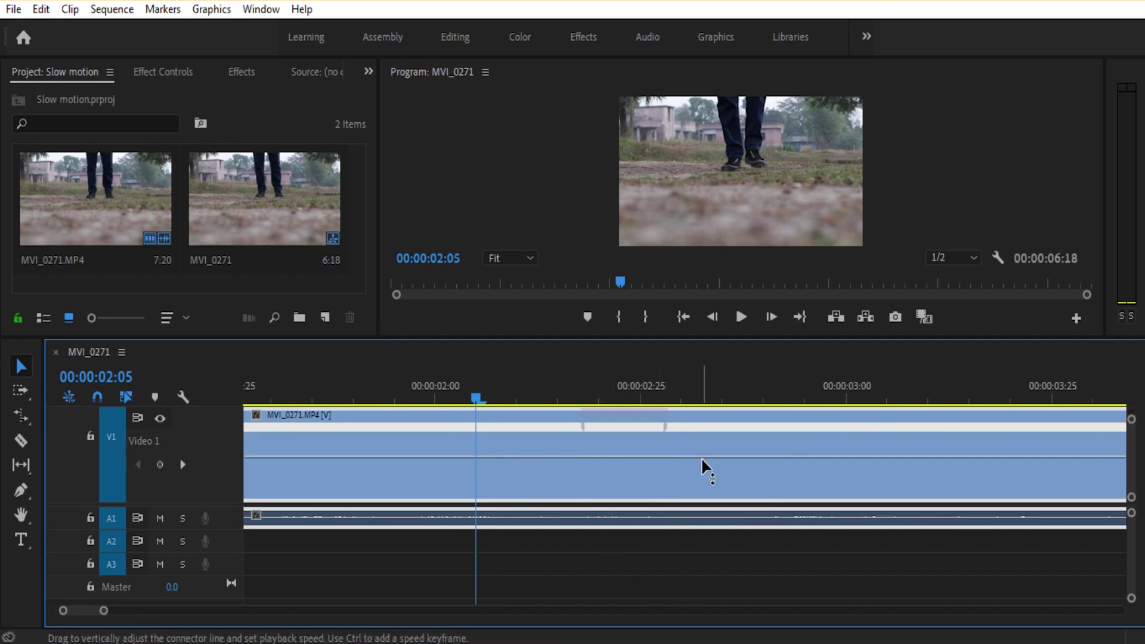
pyautogui.moveTo(703, 467); pyautogui.dragTo(704, 473)
pyautogui.moveTo(718, 468); pyautogui.dragTo(719, 476)
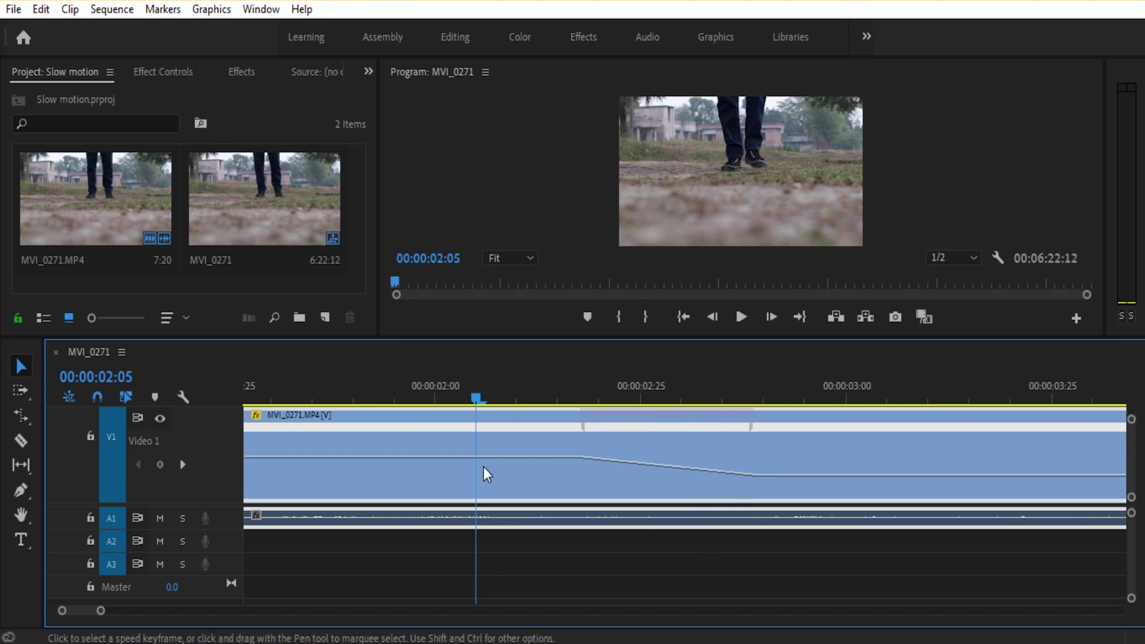
# Step: Play the speed ramp from 02:25, then scrub back to 02:10 before the ramp
pyautogui.moveTo(476, 399); pyautogui.dragTo(640, 399)
pyautogui.press('space')
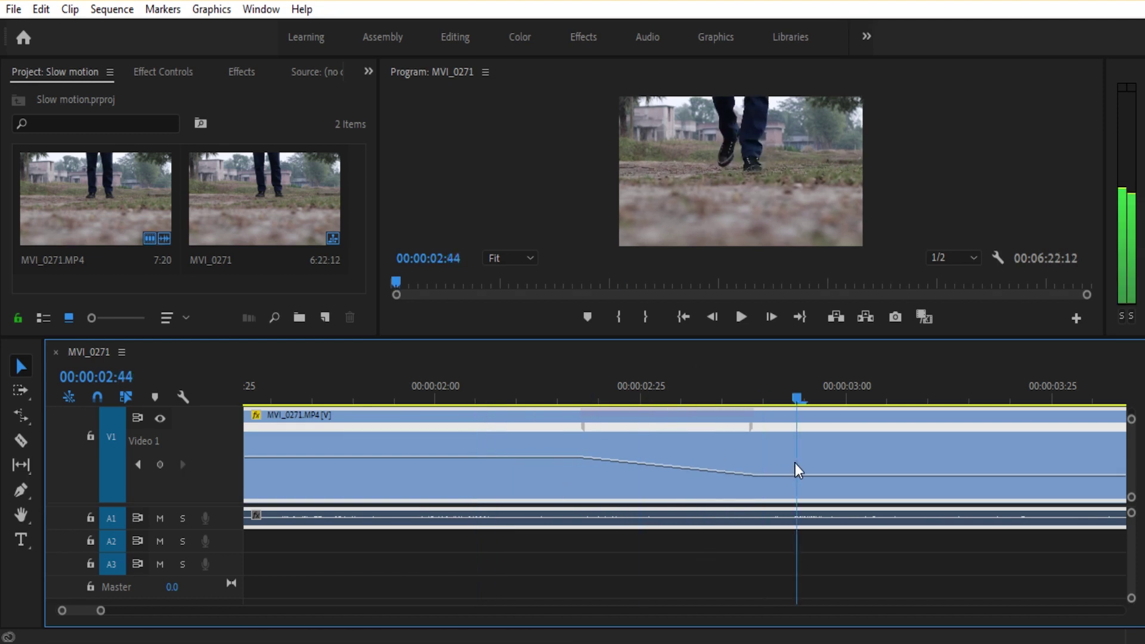
pyautogui.moveTo(797, 472); pyautogui.dragTo(554, 468)
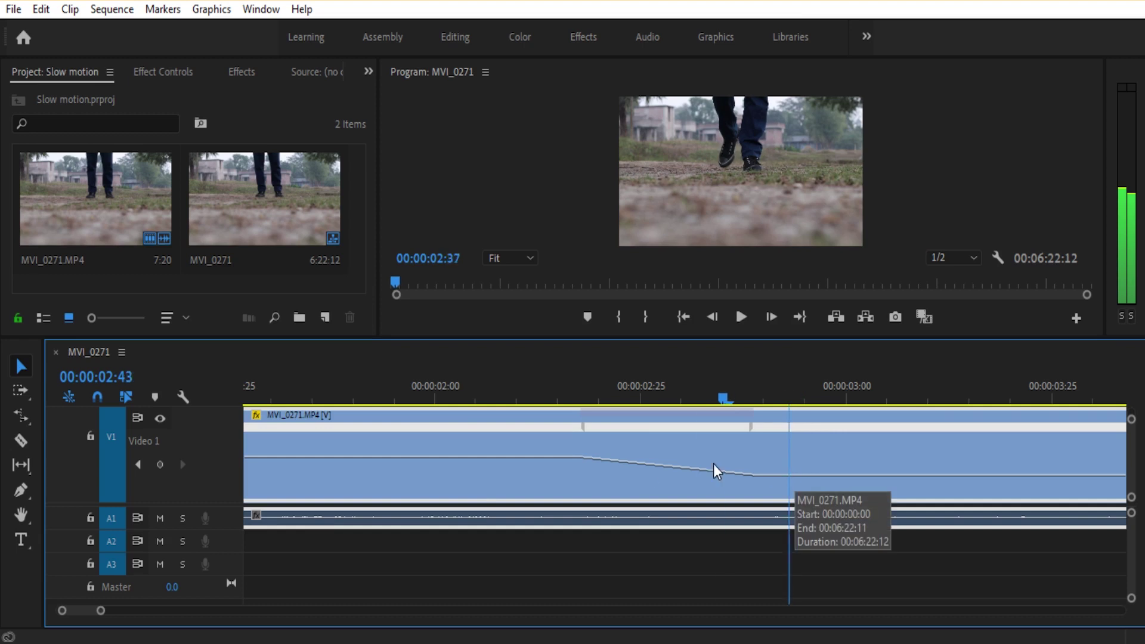
pyautogui.moveTo(550, 400); pyautogui.dragTo(519, 400)
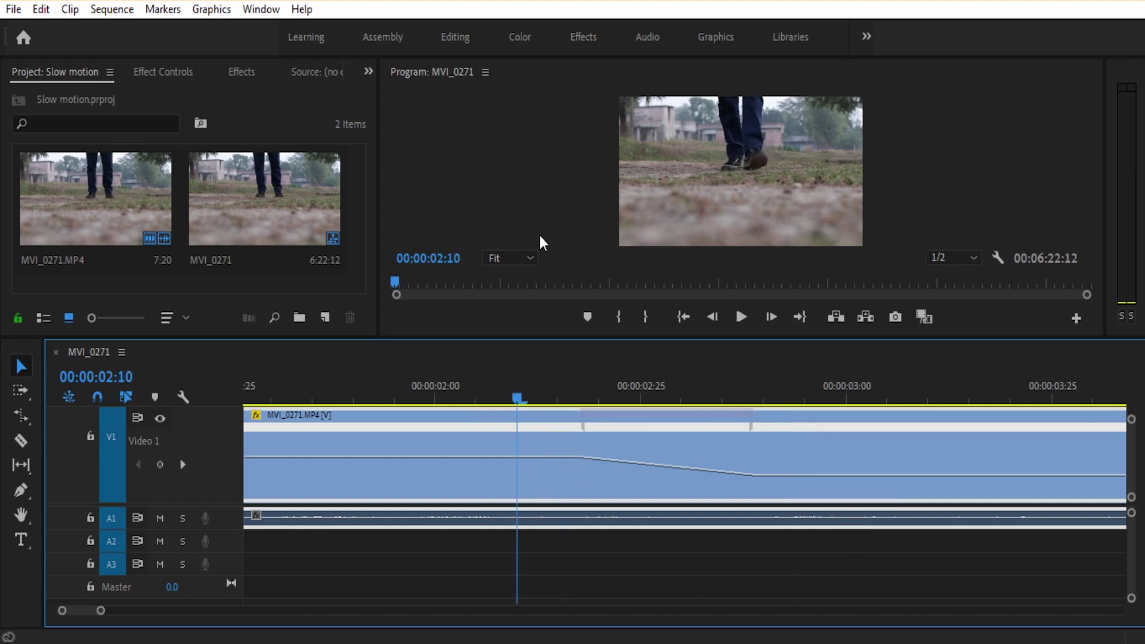
# Step: Preview the ramp in the maximized Program monitor, stop playback, and restore the normal layout
pyautogui.press('`')
pyautogui.press('space')
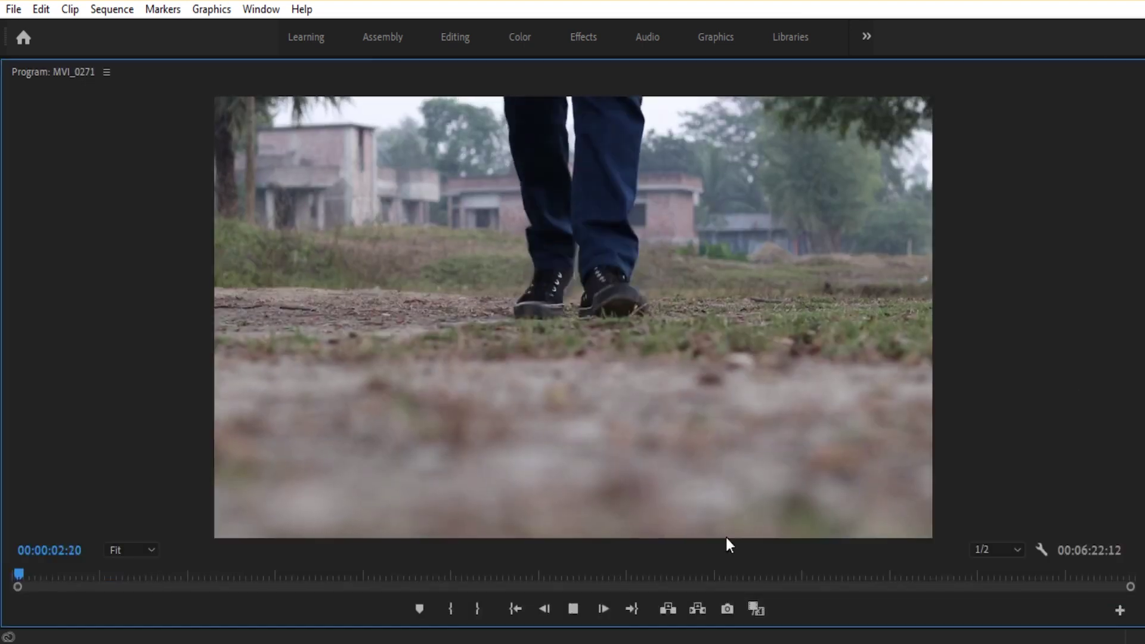
pyautogui.press('space')
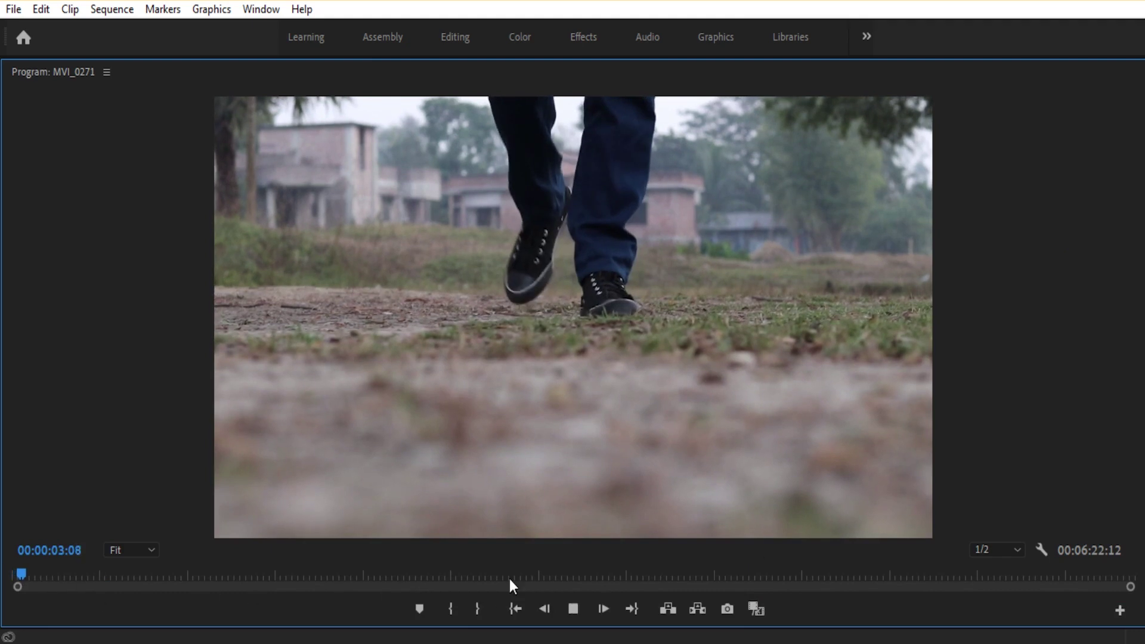
pyautogui.click(585, 620)
pyautogui.press('`')
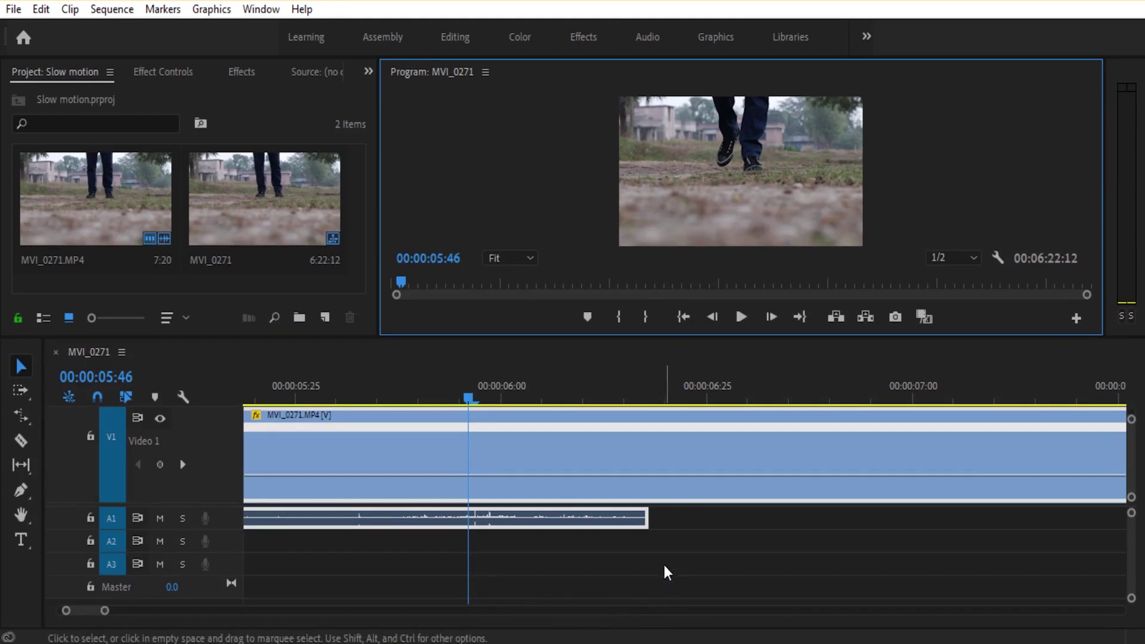
# Step: Zoom the timeline out and set the post-ramp speed to 40%
pyautogui.click(634, 456)
pyautogui.press('-')
pyautogui.press('-')
pyautogui.press('-')
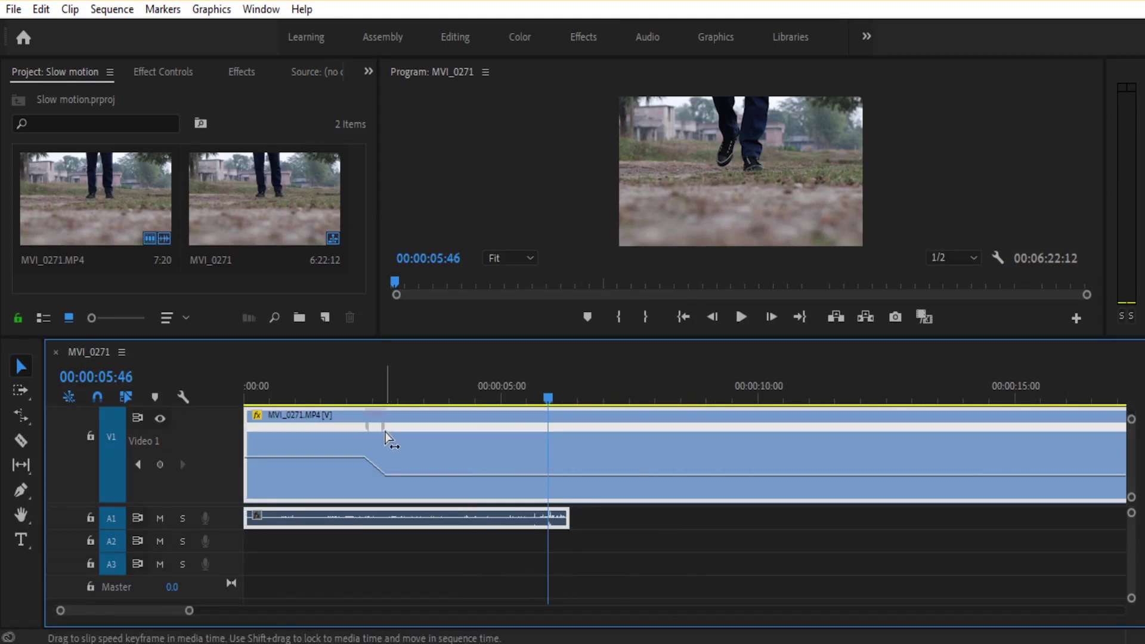
pyautogui.moveTo(416, 476); pyautogui.dragTo(414, 447)
pyautogui.moveTo(549, 397); pyautogui.dragTo(341, 442)
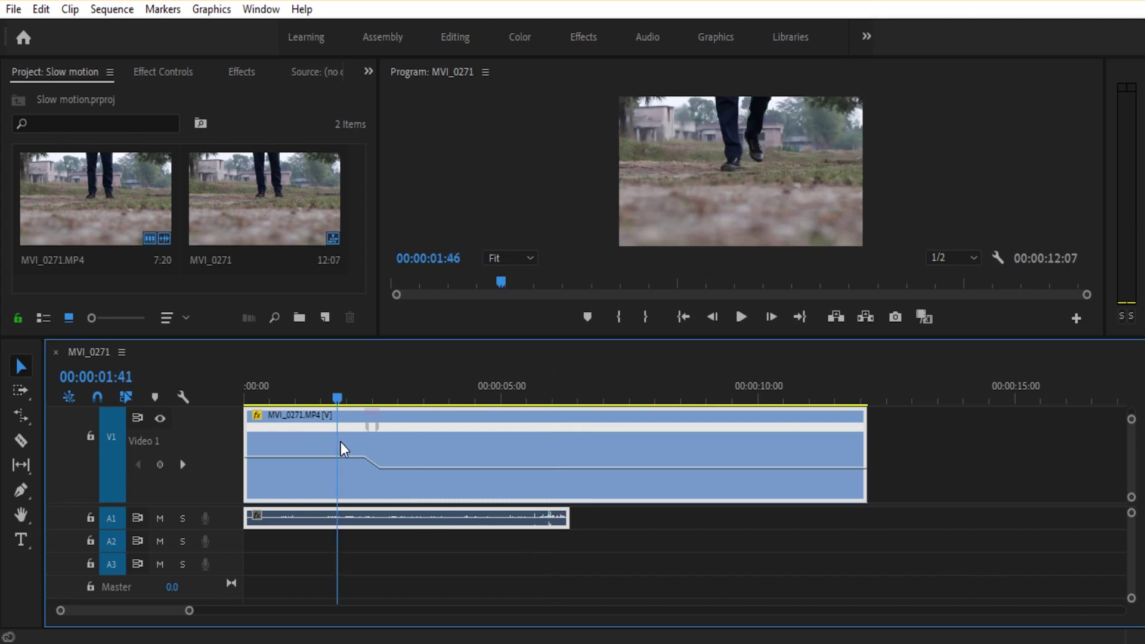
# Step: Maximize the Program monitor and play the 12:07 sequence from the start, then stop
pyautogui.click(631, 214)
pyautogui.press('`')
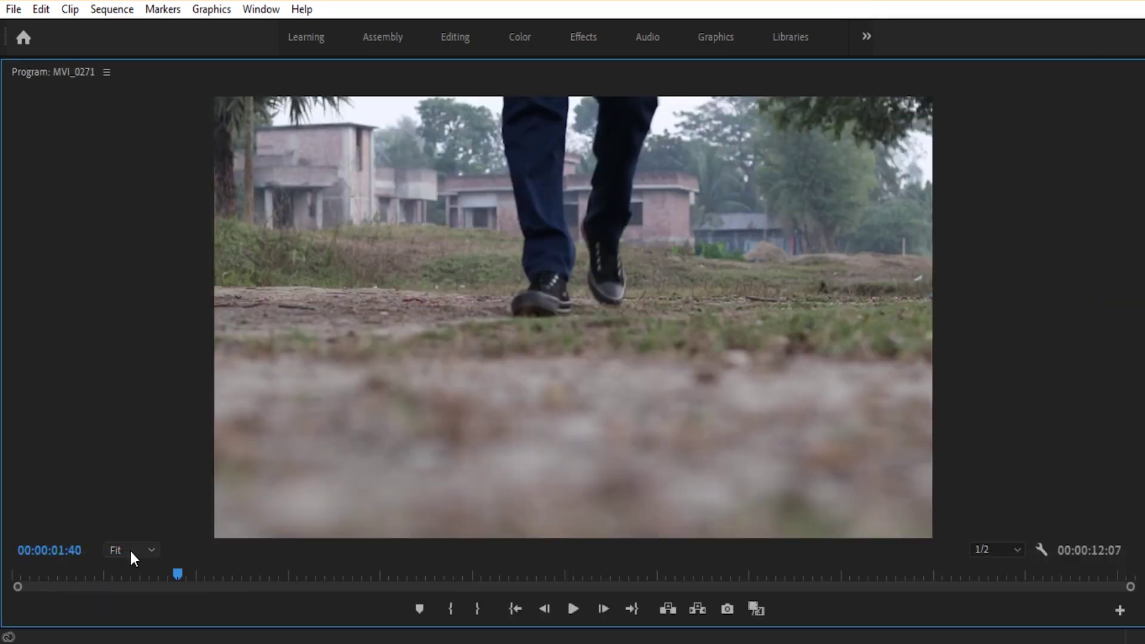
pyautogui.moveTo(98, 577); pyautogui.dragTo(13, 576)
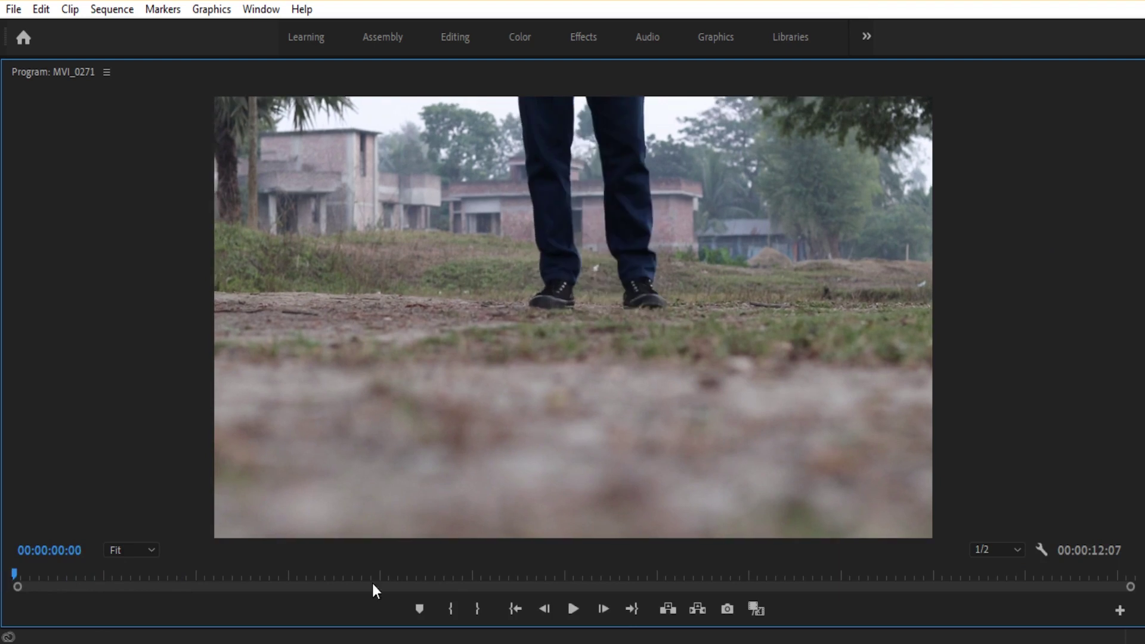
pyautogui.press('space')
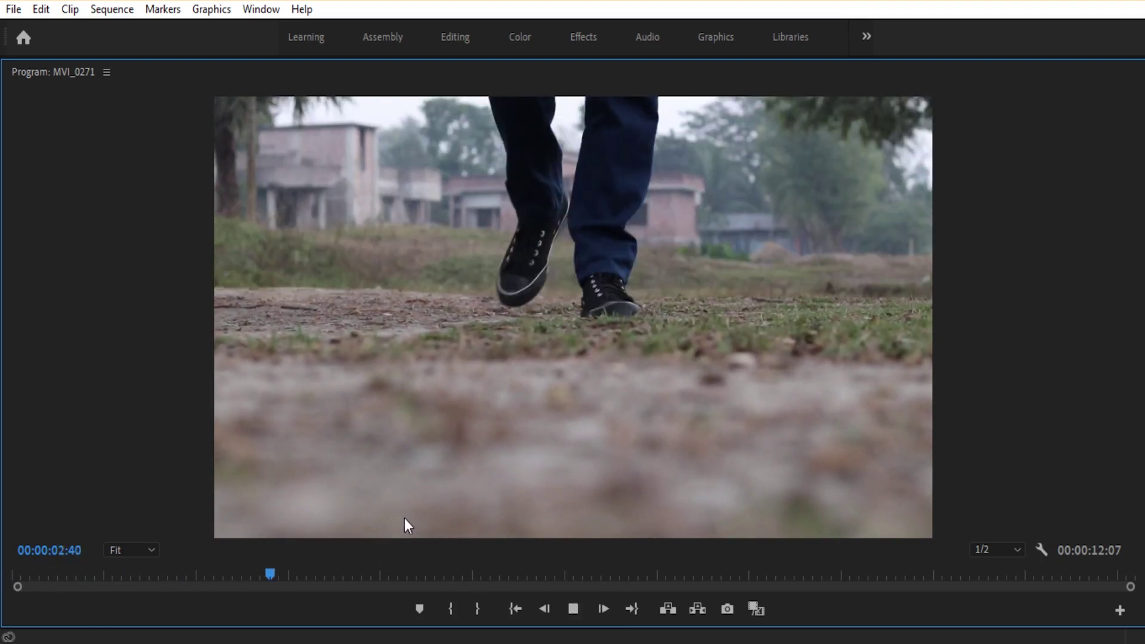
pyautogui.click(26, 575)
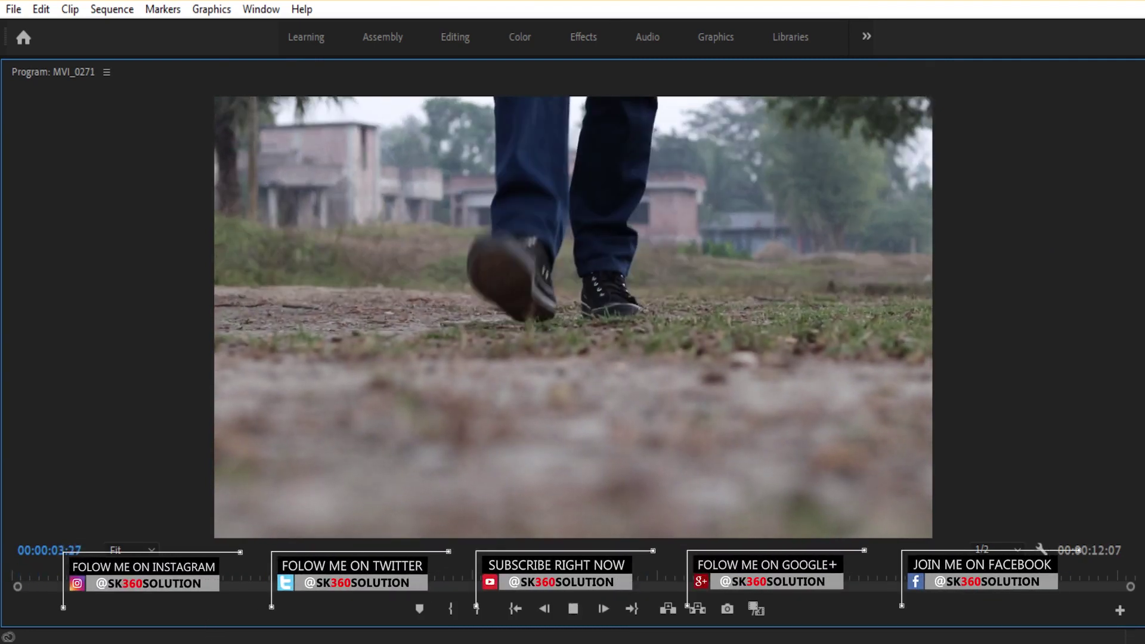
pyautogui.press('space')
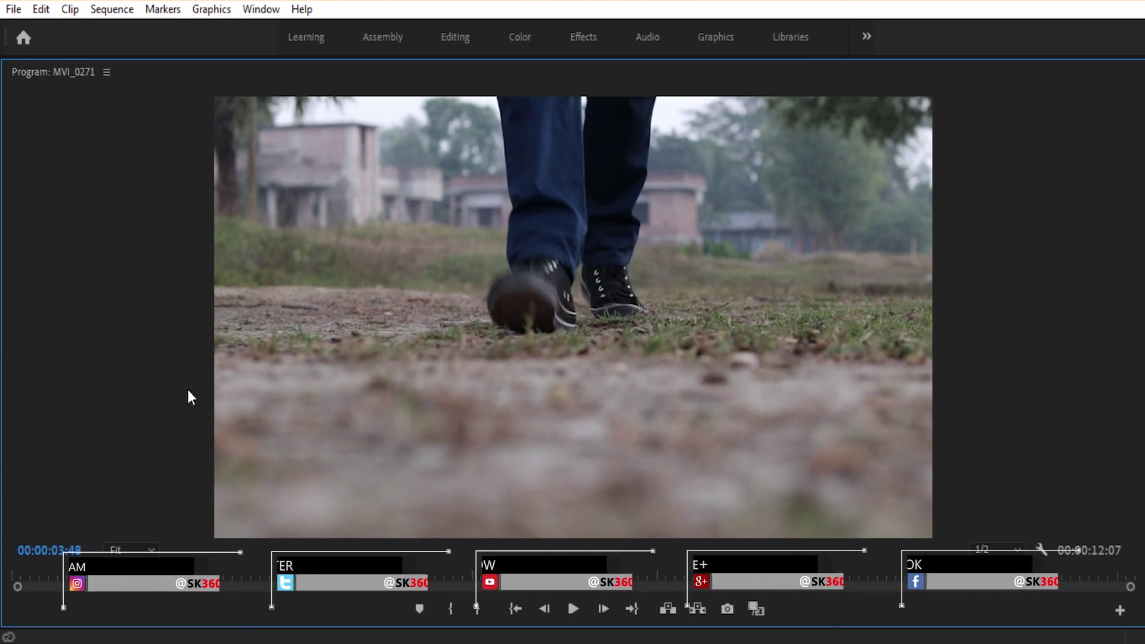
# Step: Stretch the speed keyframe near 02:25 into a transition and ease it along a smooth curve
pyautogui.press('`')
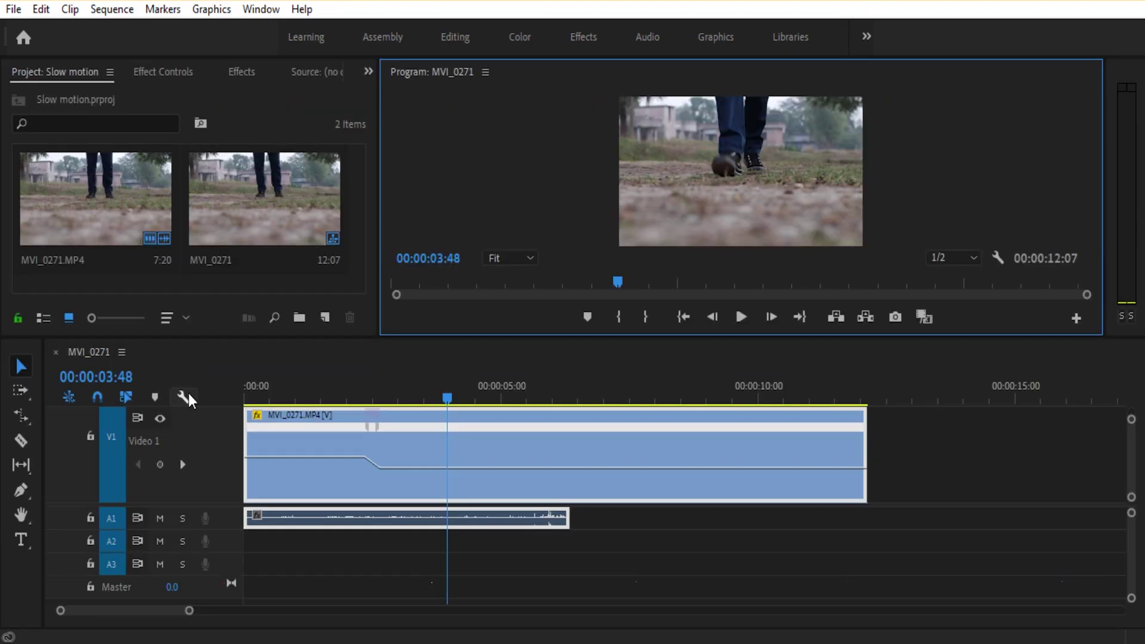
pyautogui.moveTo(441, 411); pyautogui.dragTo(352, 457)
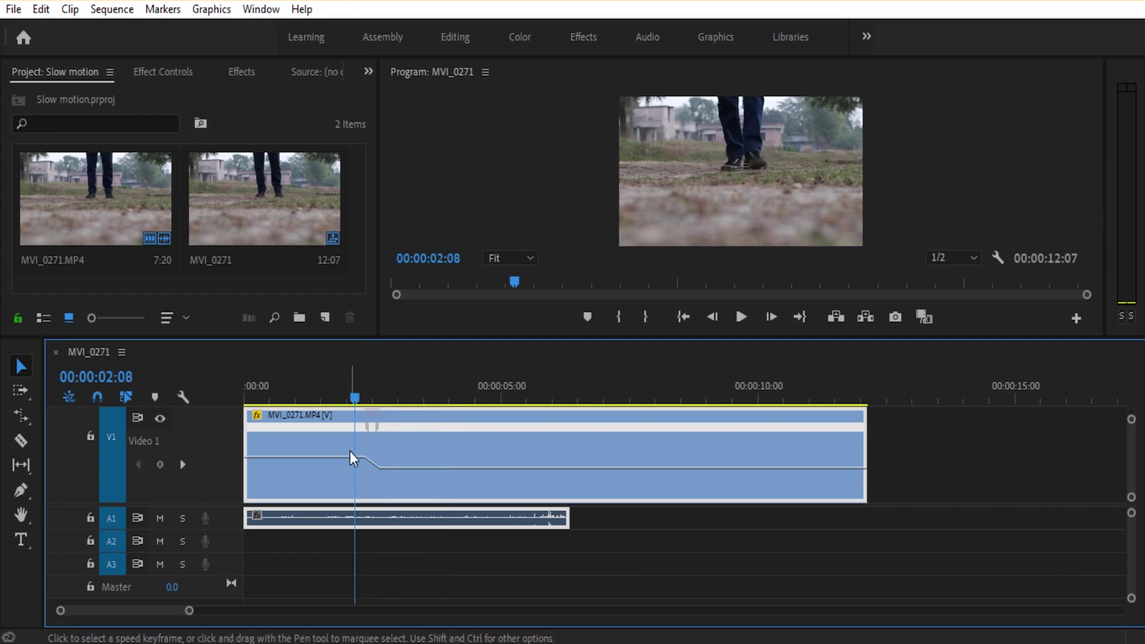
pyautogui.press('=')
pyautogui.press('=')
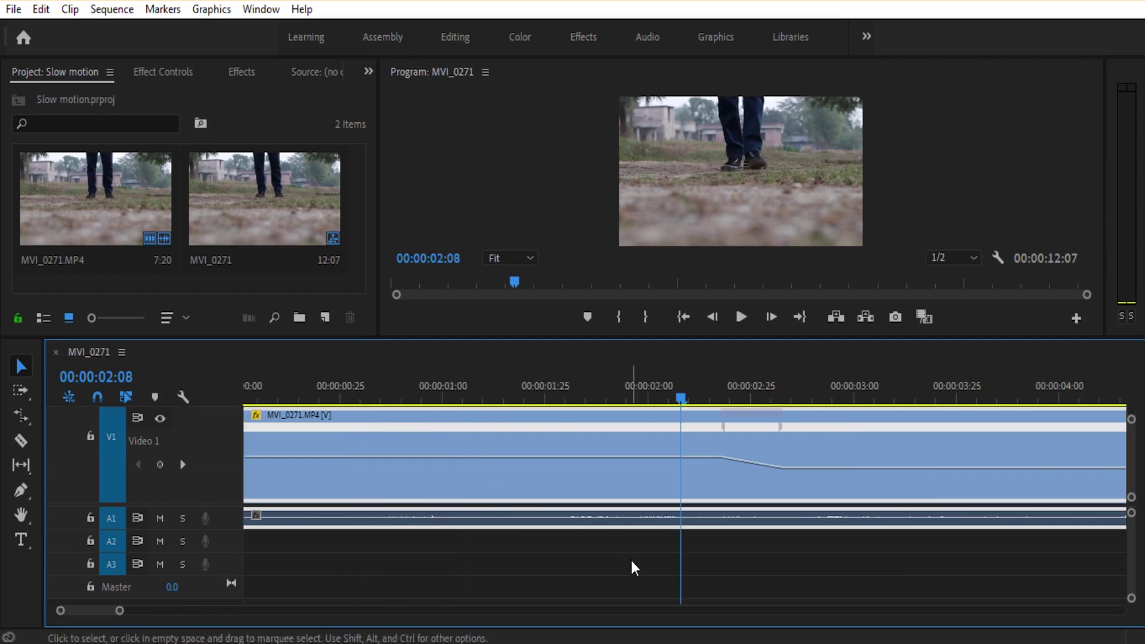
pyautogui.moveTo(686, 405); pyautogui.dragTo(695, 480)
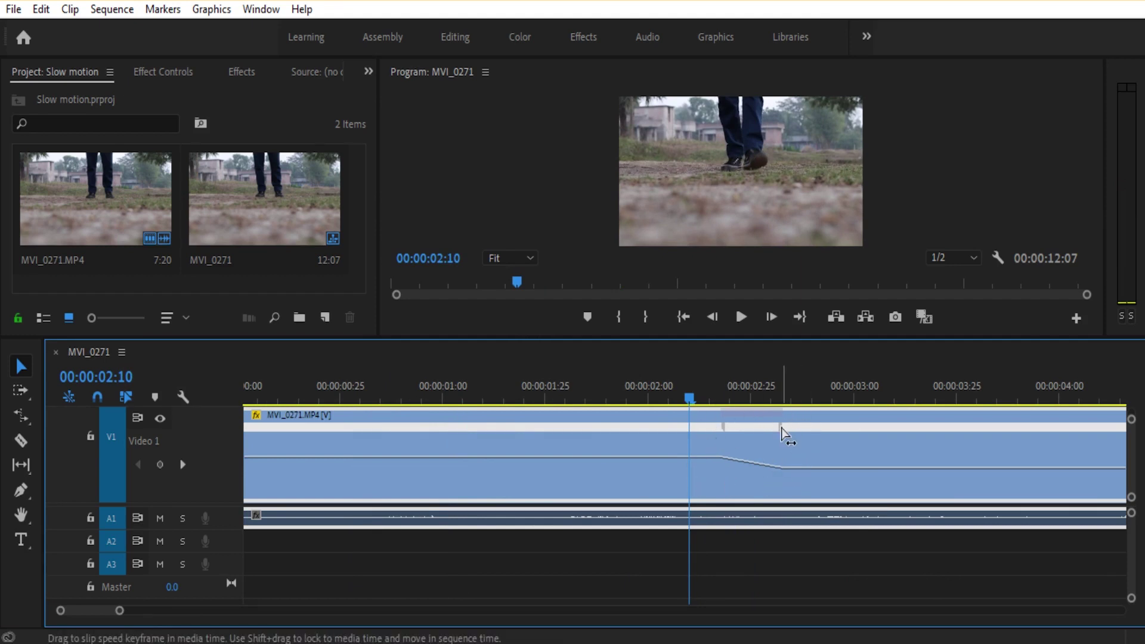
pyautogui.moveTo(782, 432); pyautogui.dragTo(785, 437)
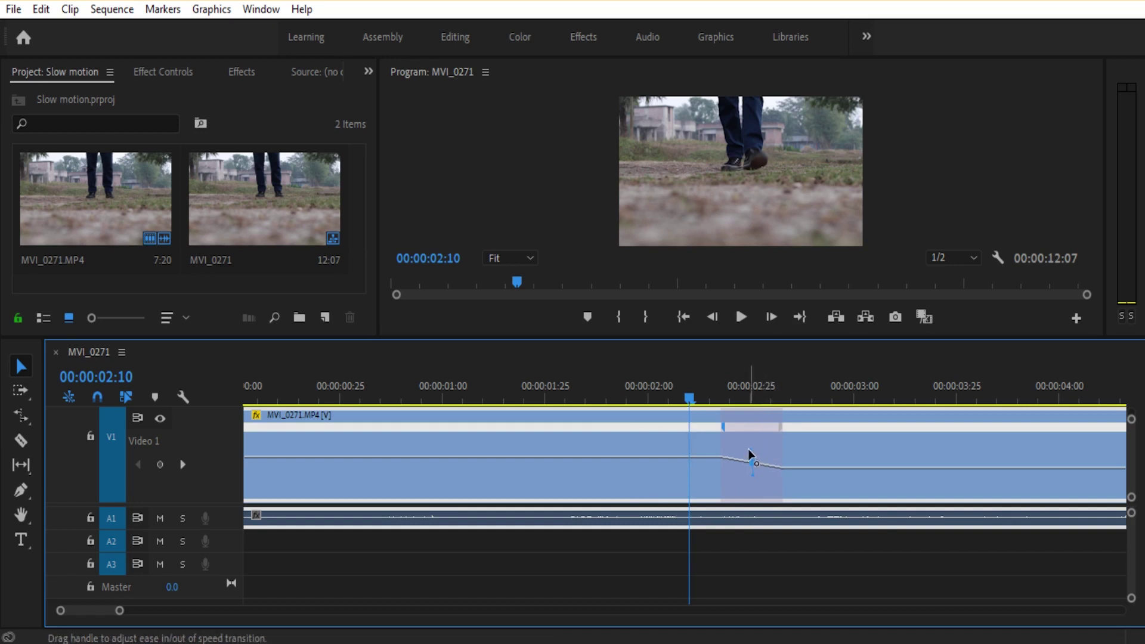
pyautogui.moveTo(753, 456); pyautogui.dragTo(715, 460)
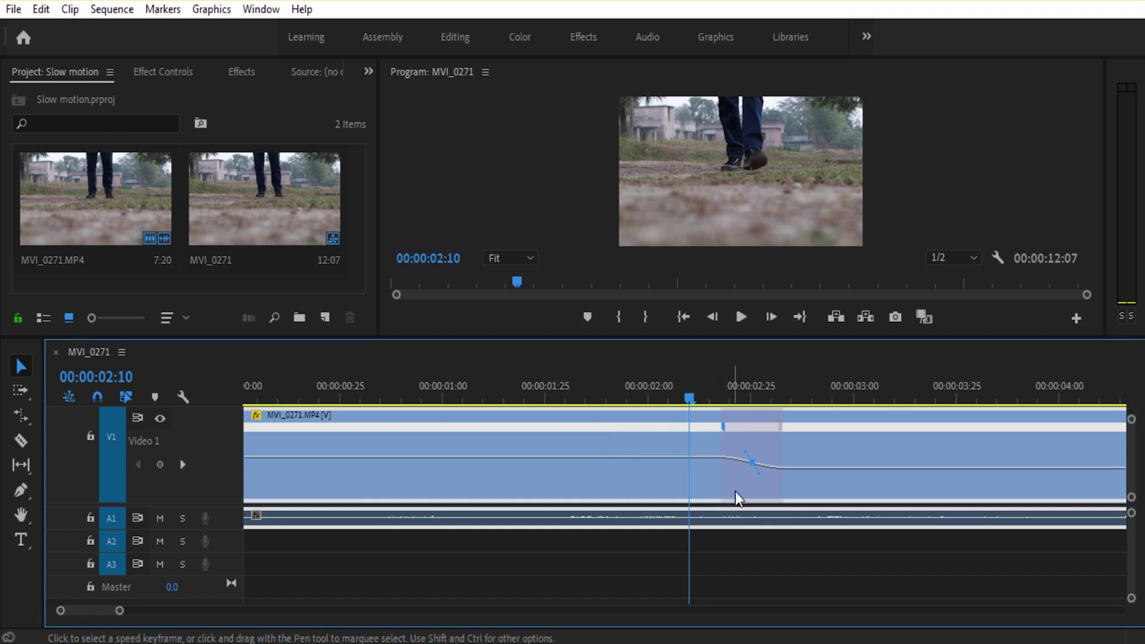
# Step: Play the smoothed speed ramp full screen in the Program Monitor from 01:44, then restore the layout
pyautogui.click(623, 398)
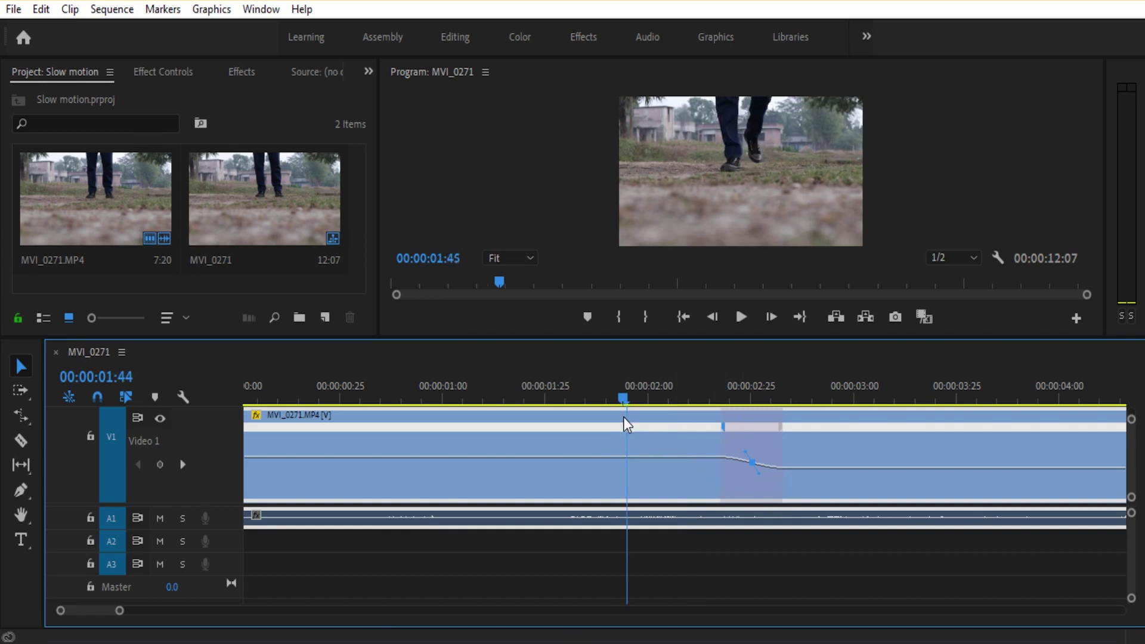
pyautogui.click(571, 227)
pyautogui.press('`')
pyautogui.press('space')
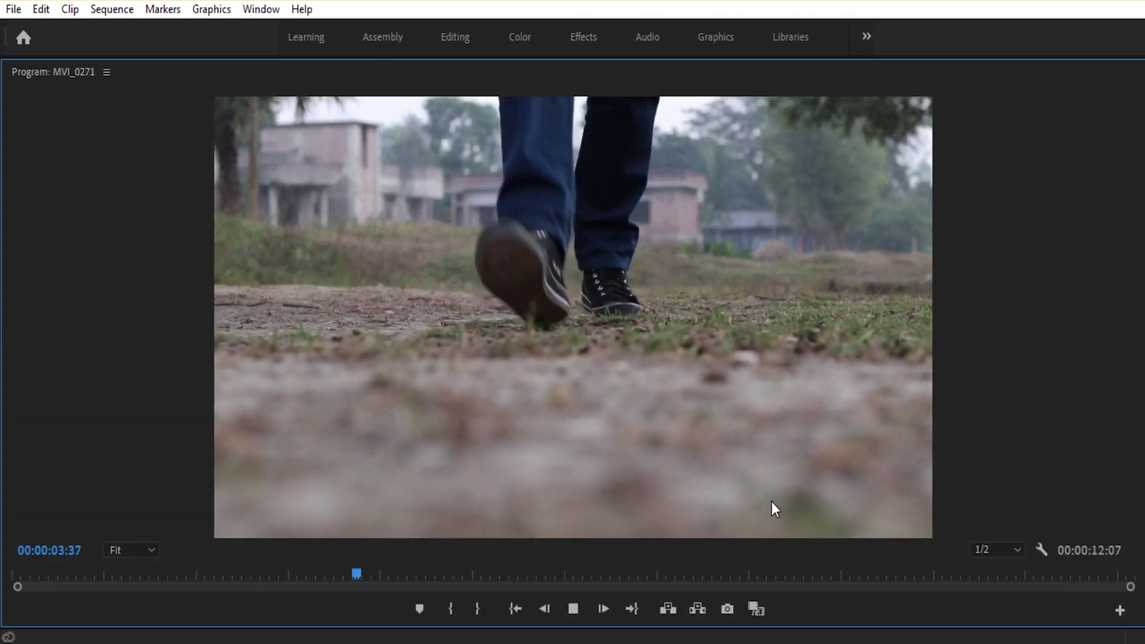
pyautogui.press('space')
pyautogui.press('`')
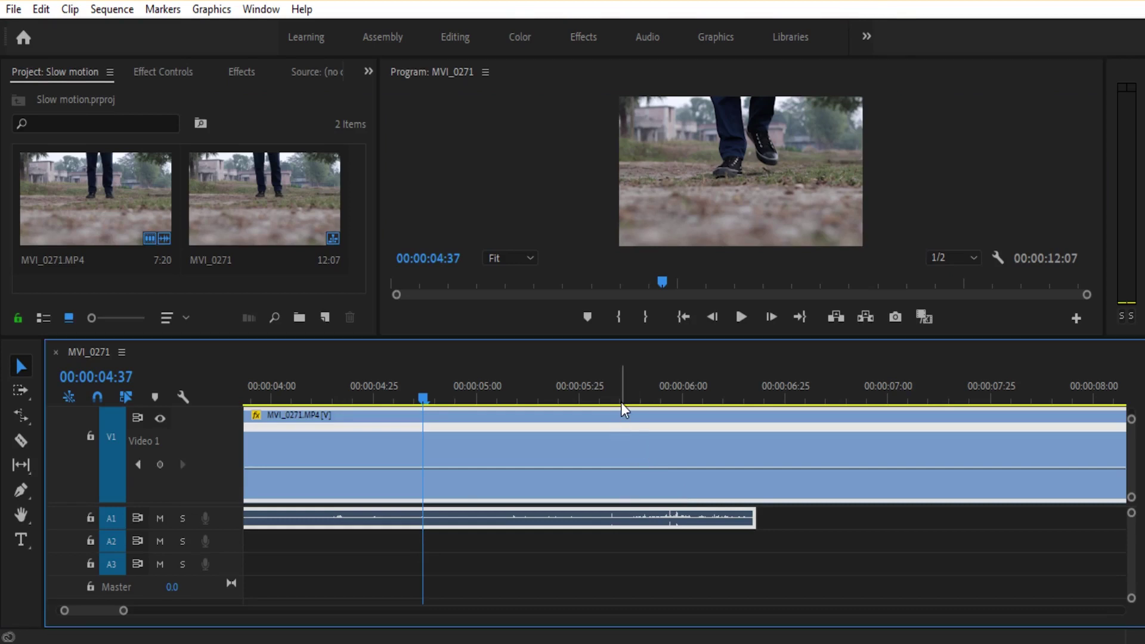
# Step: Set the clip's Time Interpolation to Frame Blending
pyautogui.rightClick(629, 449)
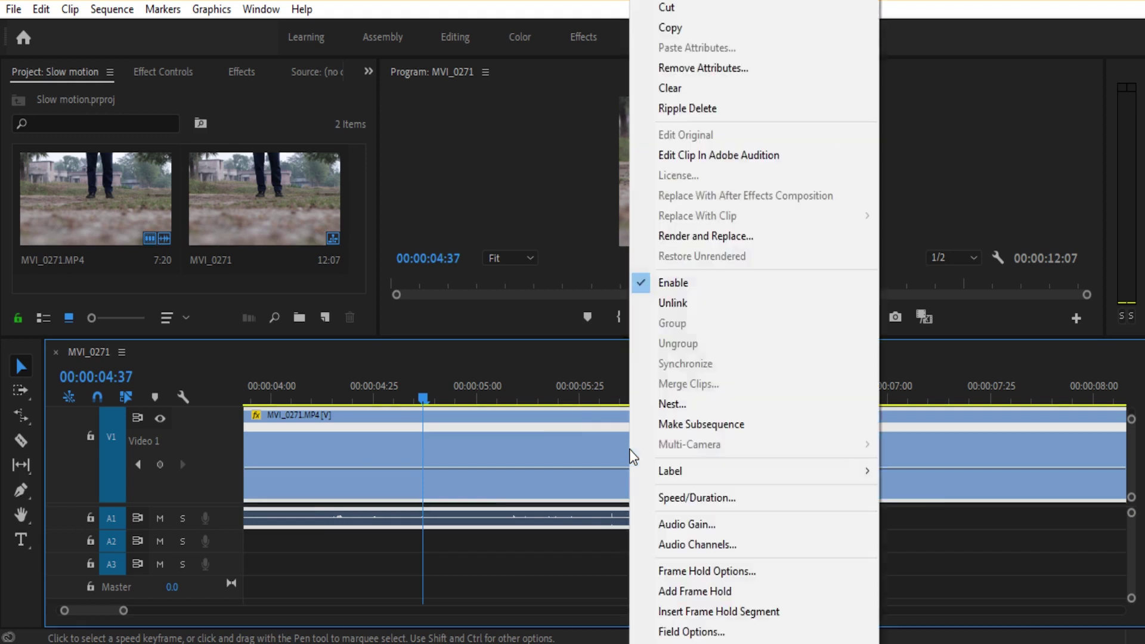
pyautogui.moveTo(715, 642)
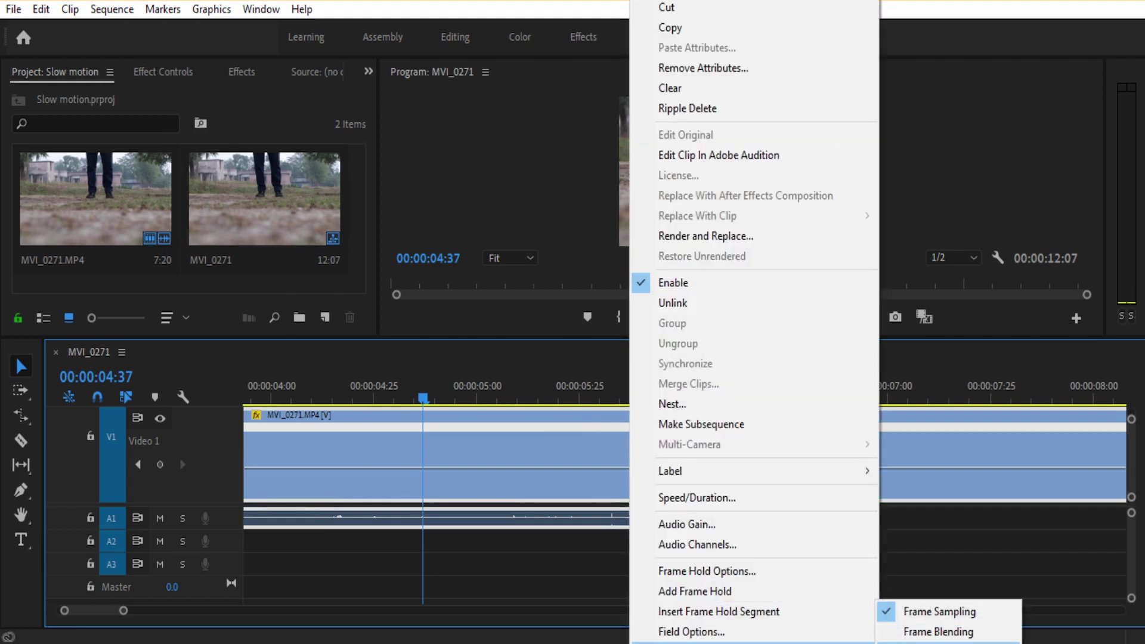
pyautogui.click(938, 632)
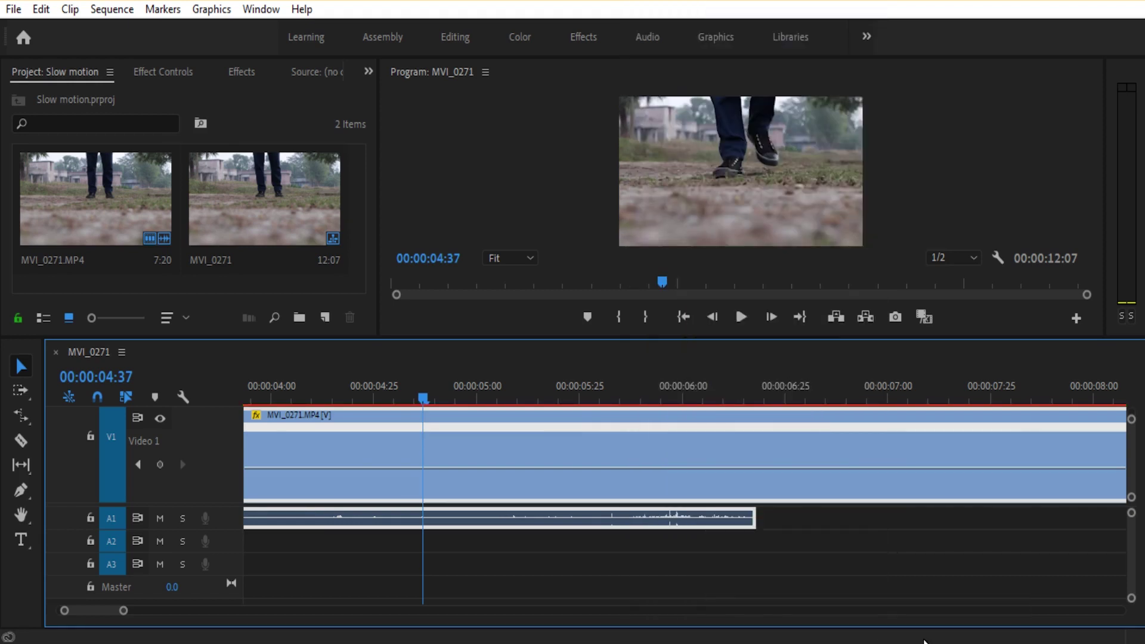
# Step: Zoom out the timeline and preview the blended slow motion full screen from 01:41
pyautogui.press('-')
pyautogui.press('-')
pyautogui.press('-')
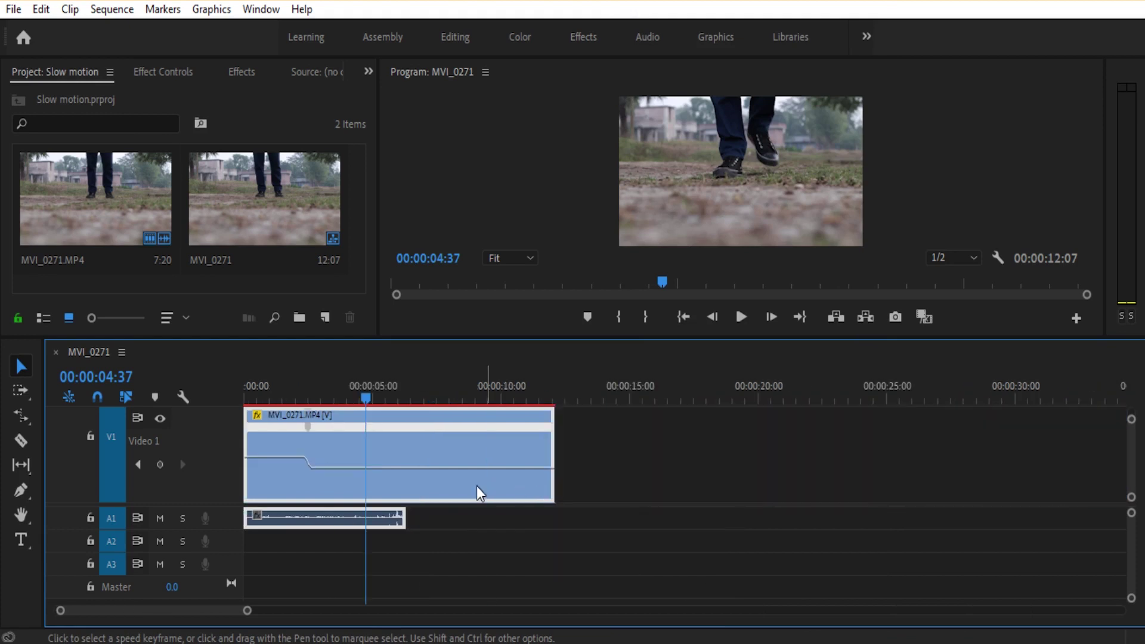
pyautogui.moveTo(365, 393); pyautogui.dragTo(291, 420)
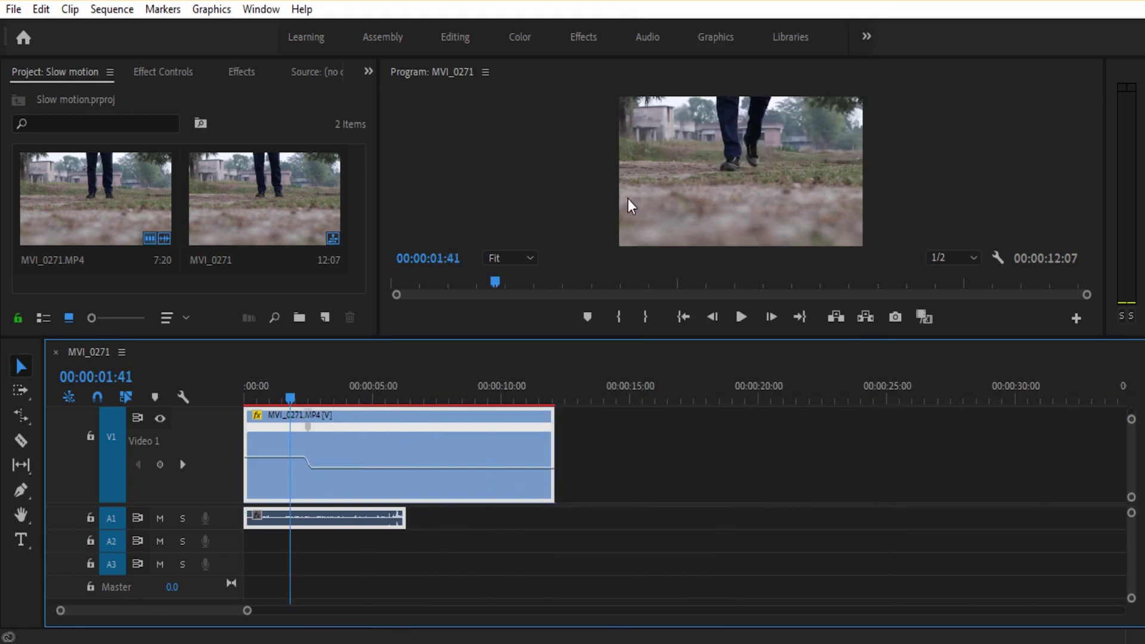
pyautogui.click(631, 217)
pyautogui.press('`')
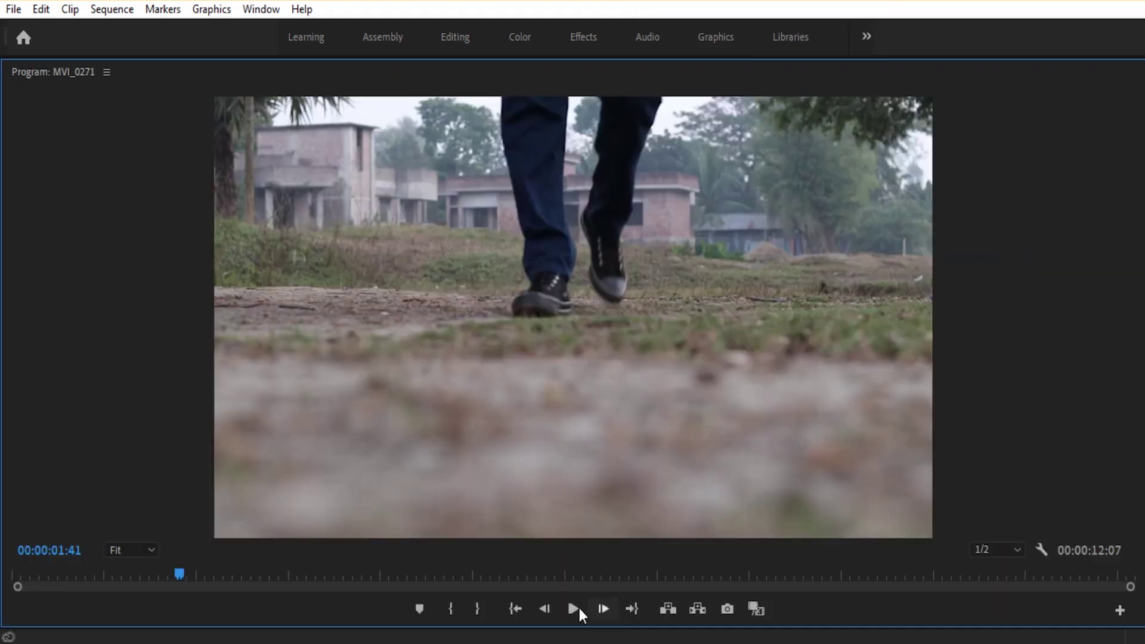
pyautogui.click(574, 607)
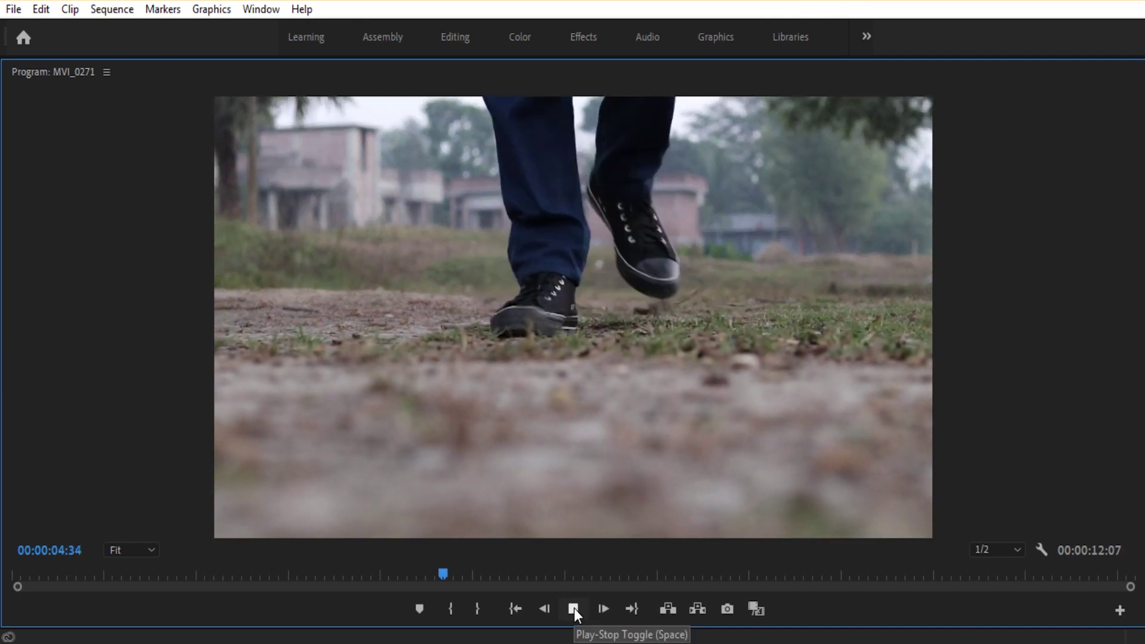
pyautogui.click(574, 607)
pyautogui.press('`')
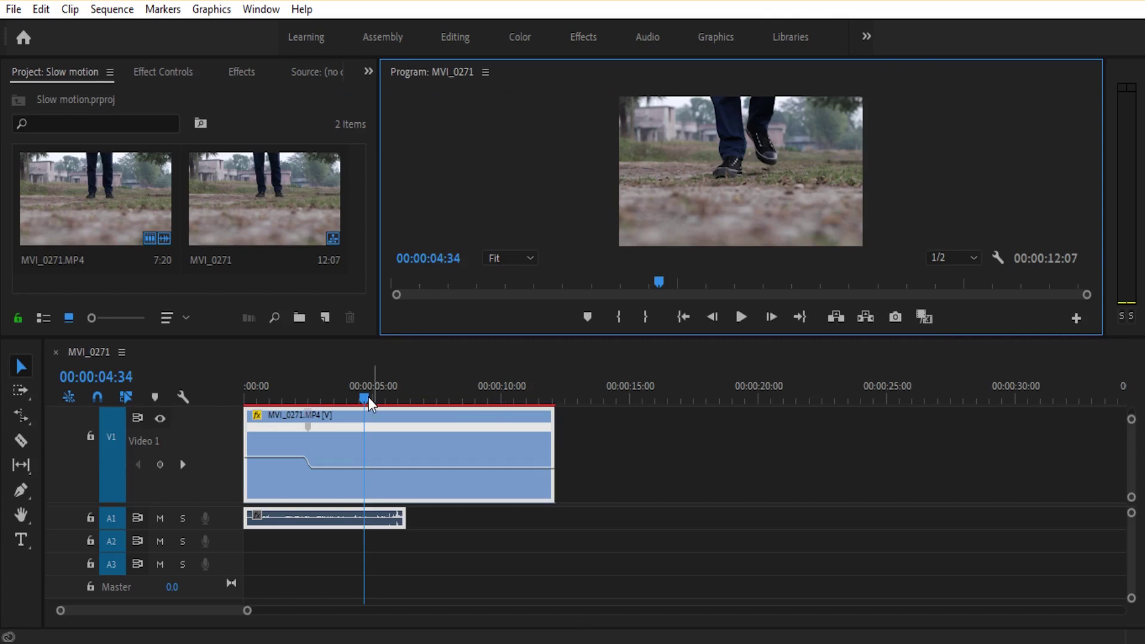
# Step: Select the speed-ramped clip, jump the playhead to its end, and open the Sequence render commands
pyautogui.moveTo(365, 398); pyautogui.dragTo(246, 398)
pyautogui.click(298, 447)
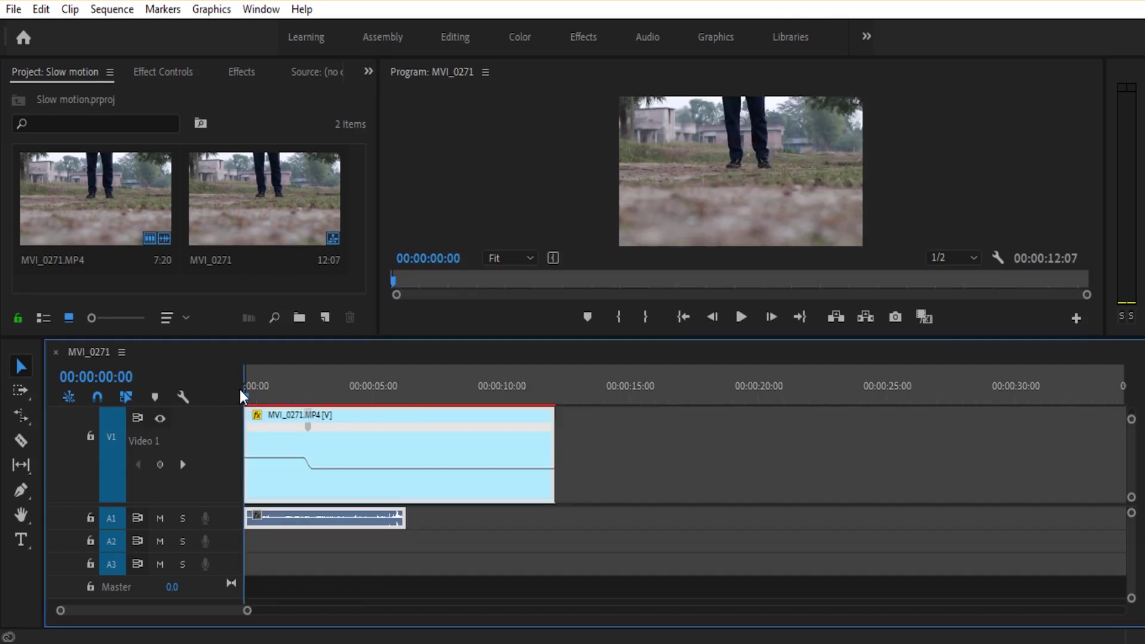
pyautogui.click(330, 388)
pyautogui.press('End')
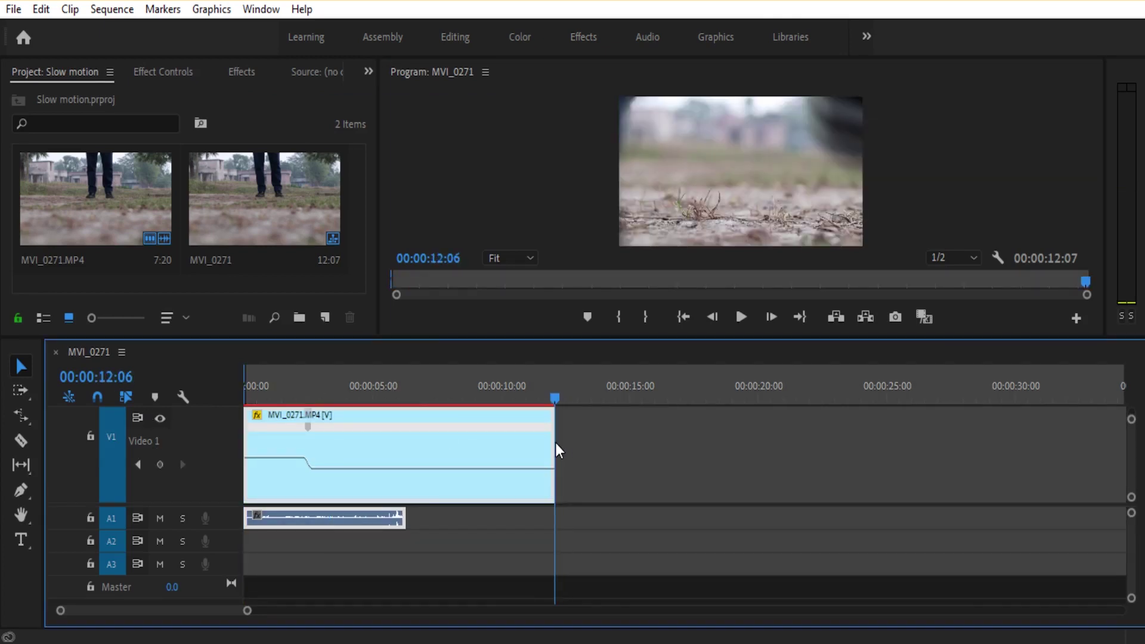
pyautogui.click(111, 9)
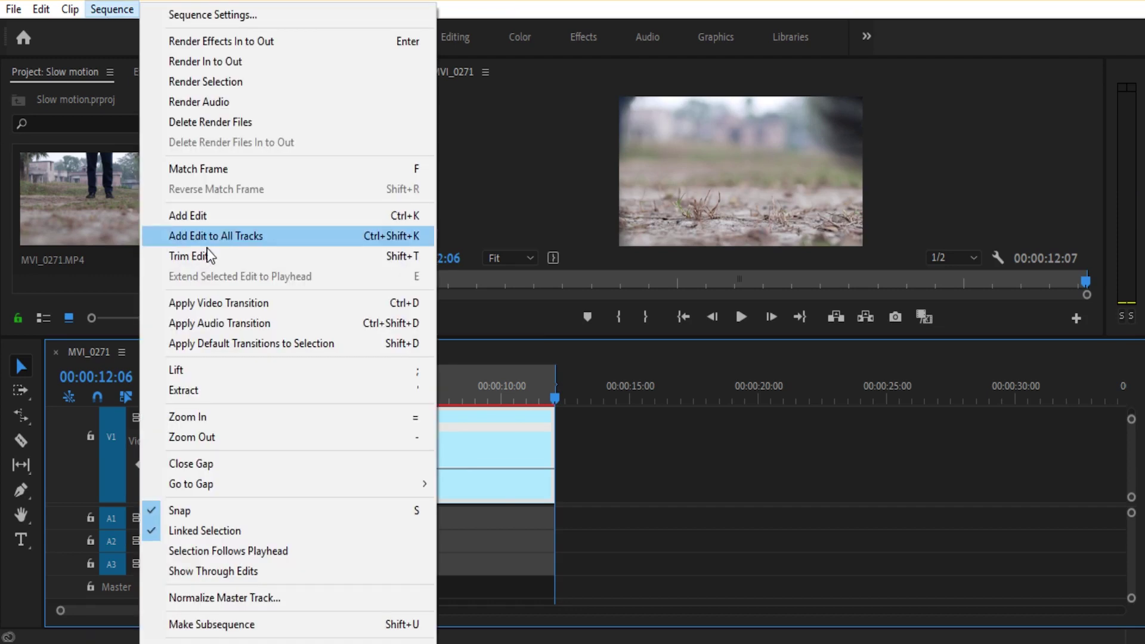